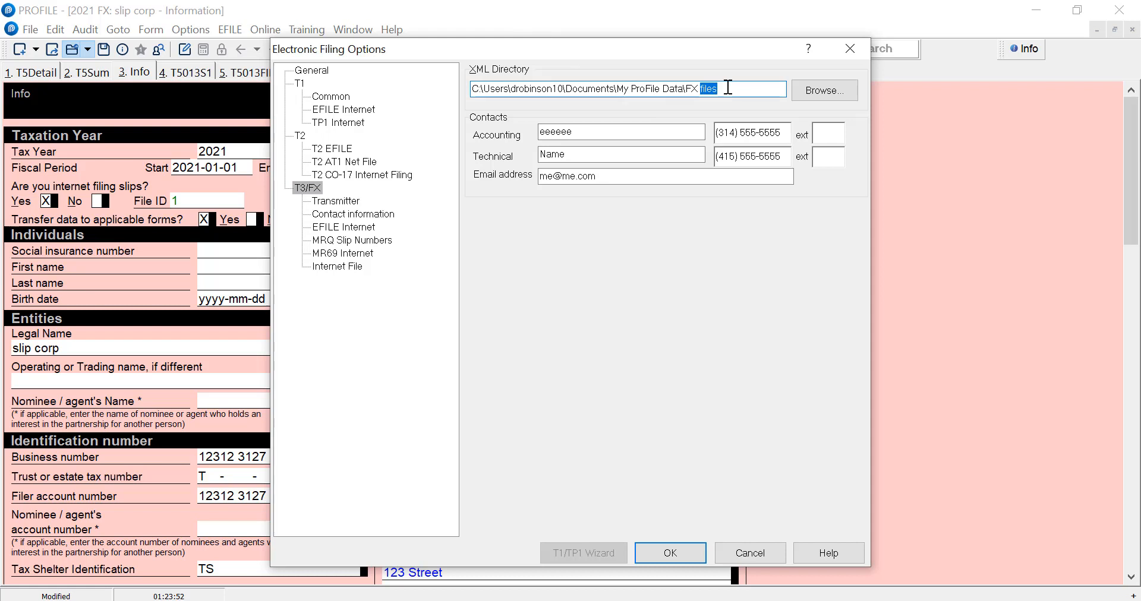
# - Check the T3/FX XML directory and the federal transmitter number in the Transmitter identification settings
pyautogui.click(727, 87)
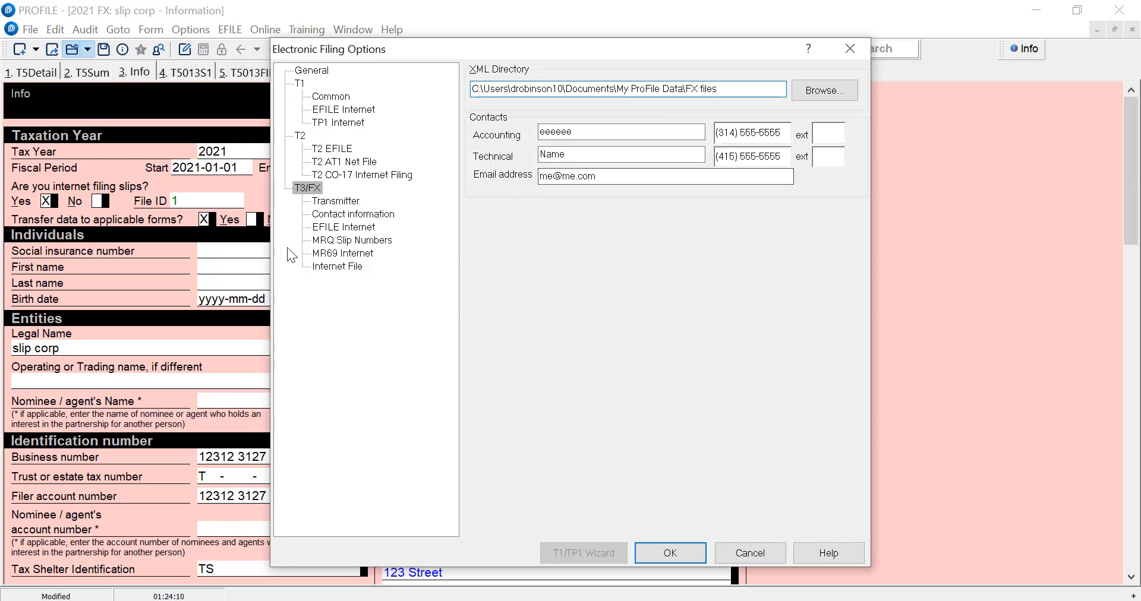
pyautogui.click(328, 205)
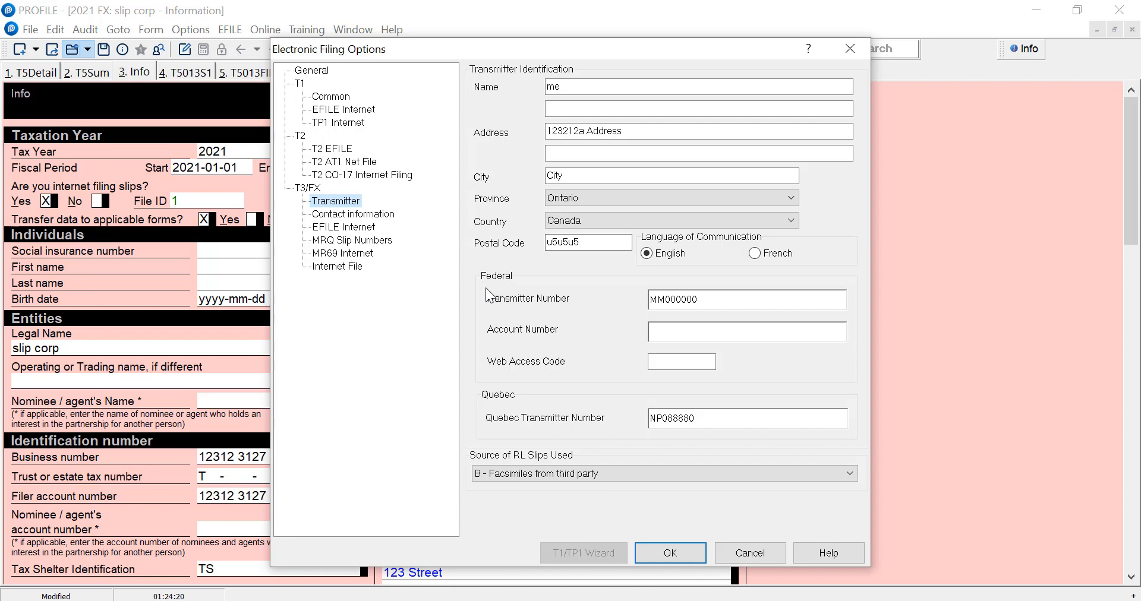
pyautogui.doubleClick(721, 307)
pyautogui.click(722, 299)
pyautogui.doubleClick(722, 299)
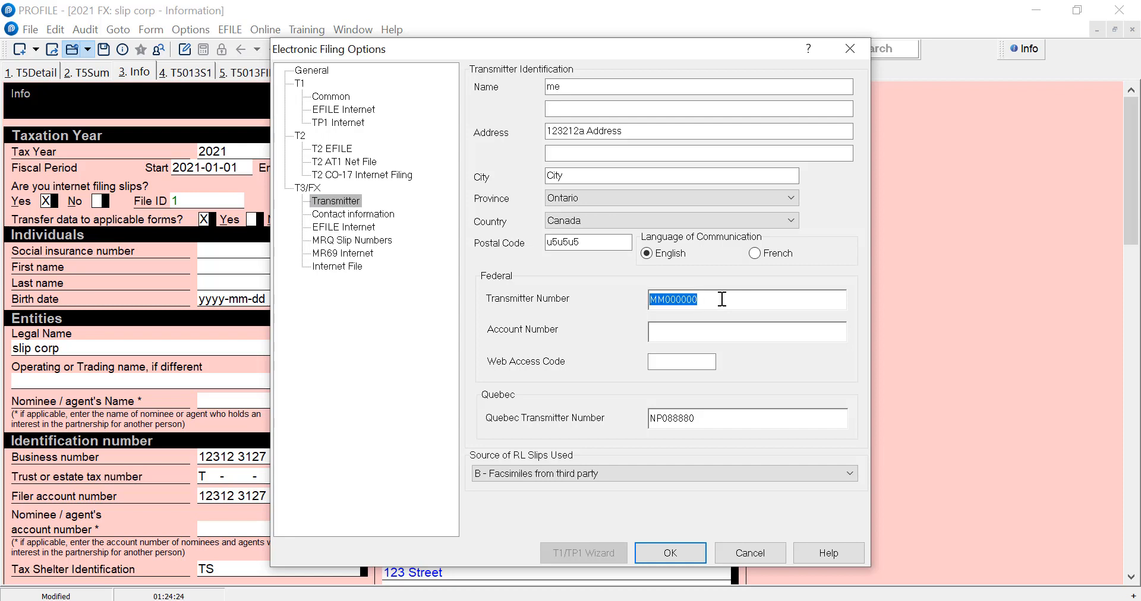
pyautogui.click(722, 299)
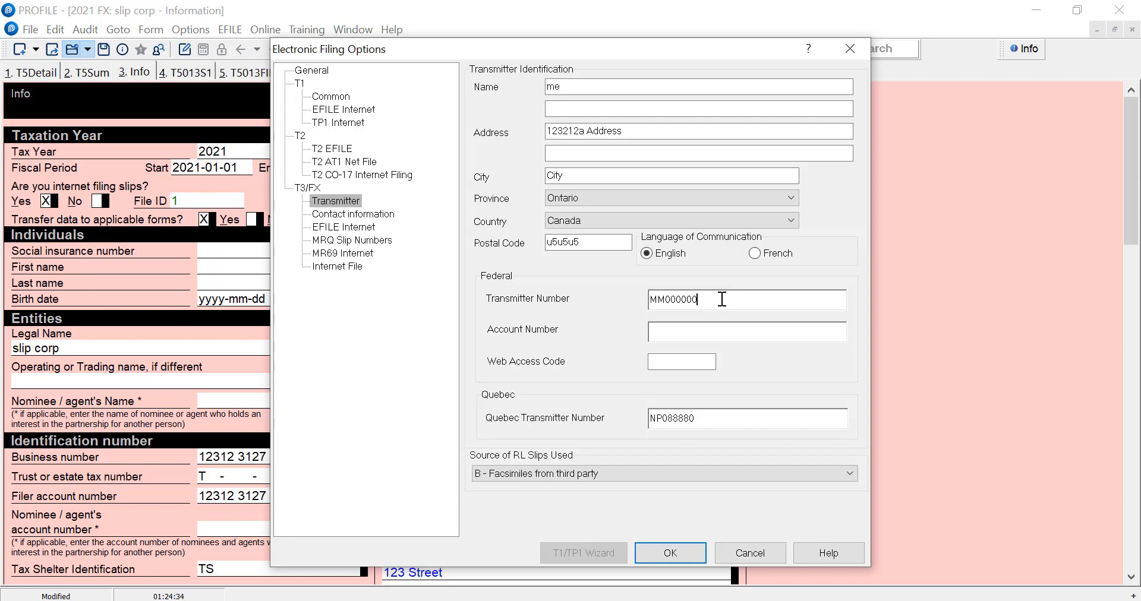
pyautogui.doubleClick(722, 300)
# - Clear the federal Account Number field in the transmitter identification
pyautogui.click(653, 330)
pyautogui.click(658, 364)
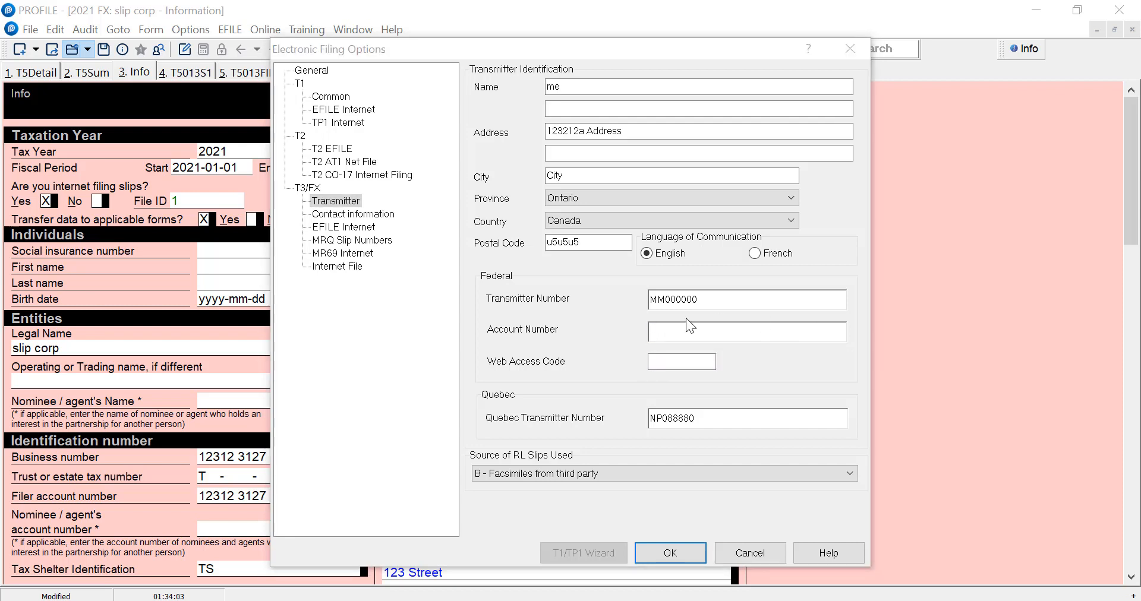
pyautogui.click(656, 326)
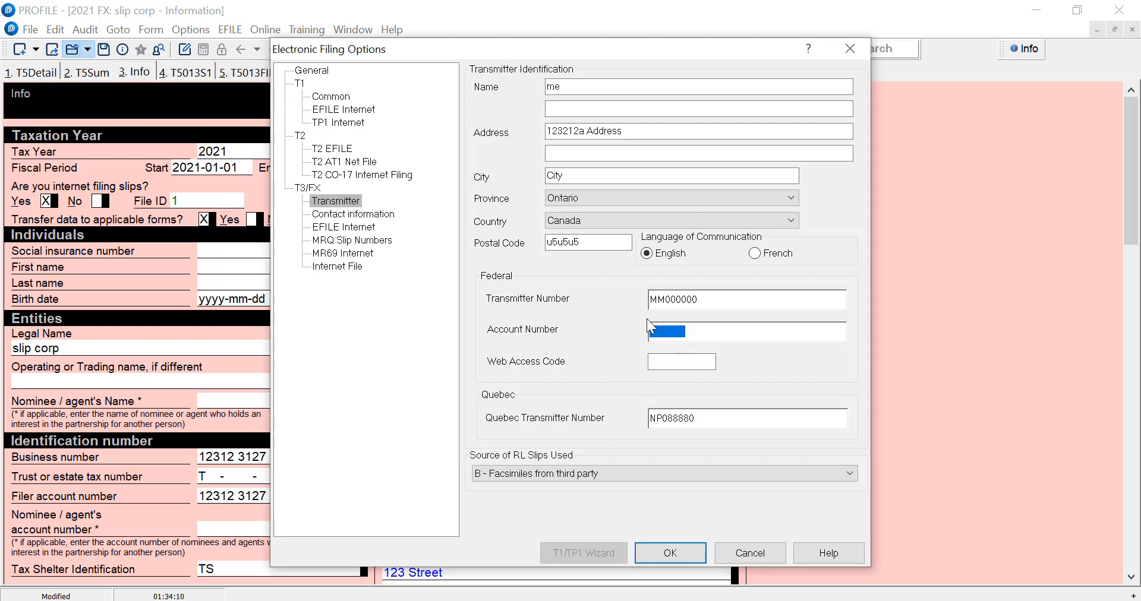
pyautogui.click(662, 356)
pyautogui.doubleClick(658, 336)
pyautogui.press('Delete')
# - Review the federal transmitter number, account number, web access code and Quebec transmitter number fields
pyautogui.doubleClick(656, 299)
pyautogui.click(661, 334)
pyautogui.click(659, 359)
pyautogui.click(658, 331)
pyautogui.click(663, 417)
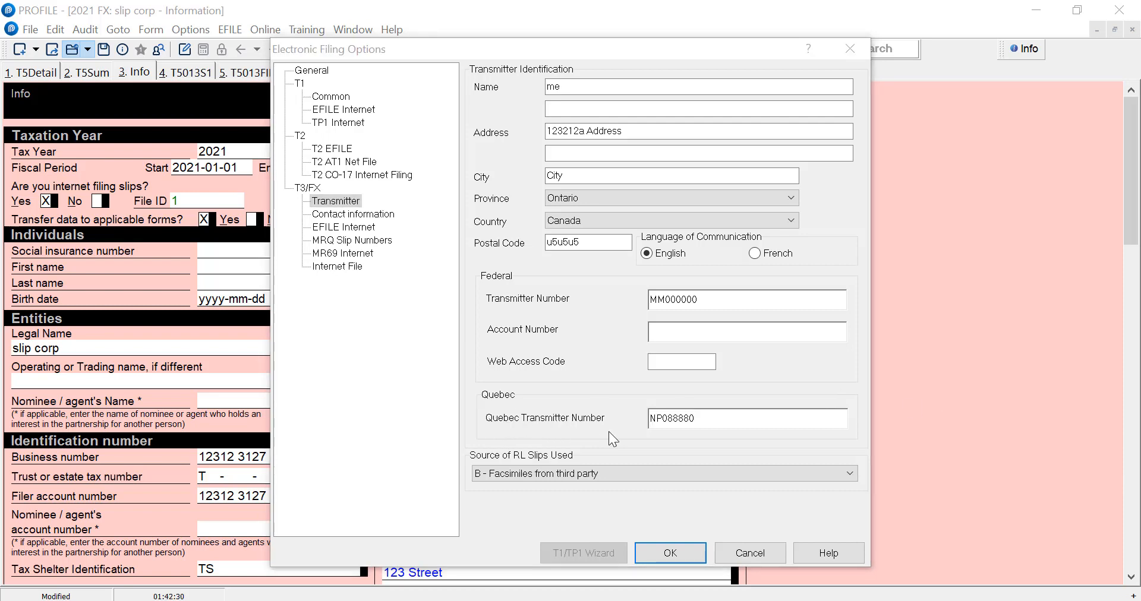
pyautogui.doubleClick(711, 424)
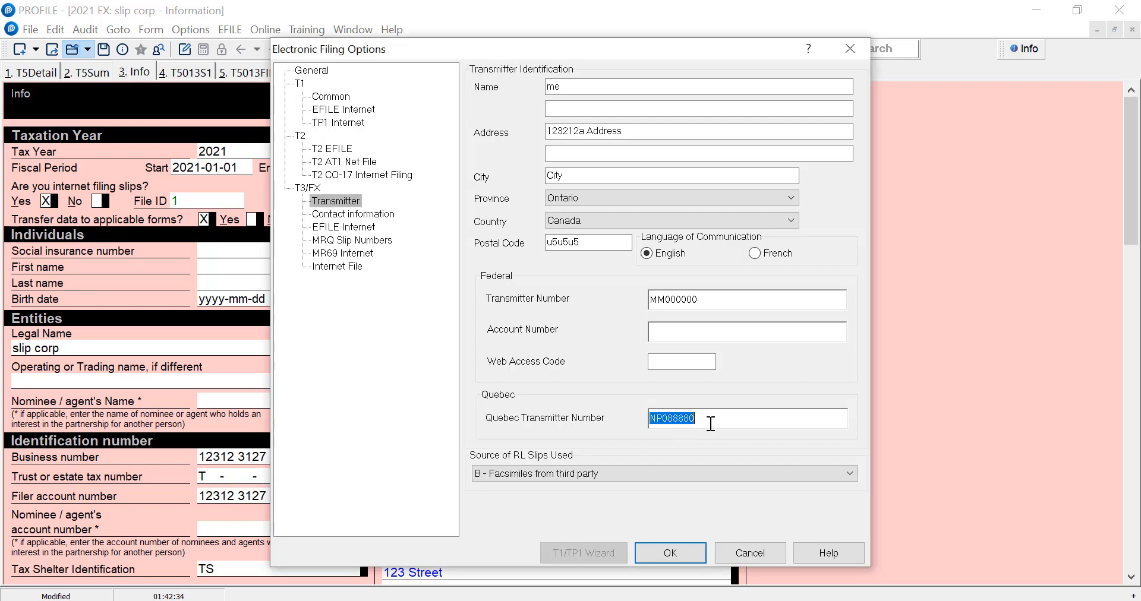
# - Review the T3/FX contact information, EFILE Internet settings and the RL1 starting and ending MRQ slip numbers
pyautogui.click(346, 214)
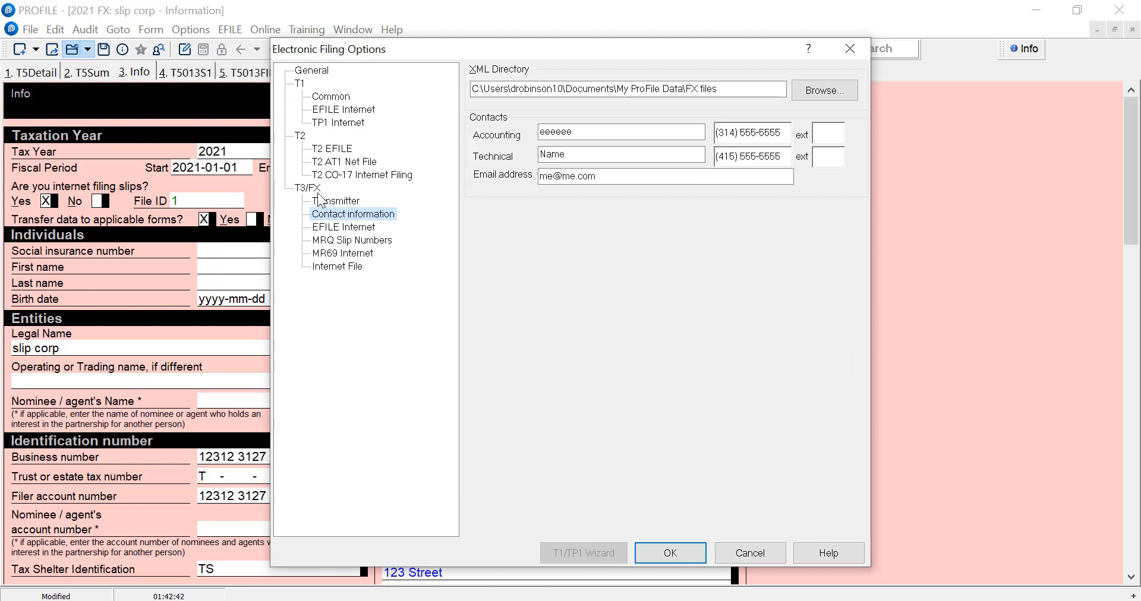
pyautogui.click(337, 227)
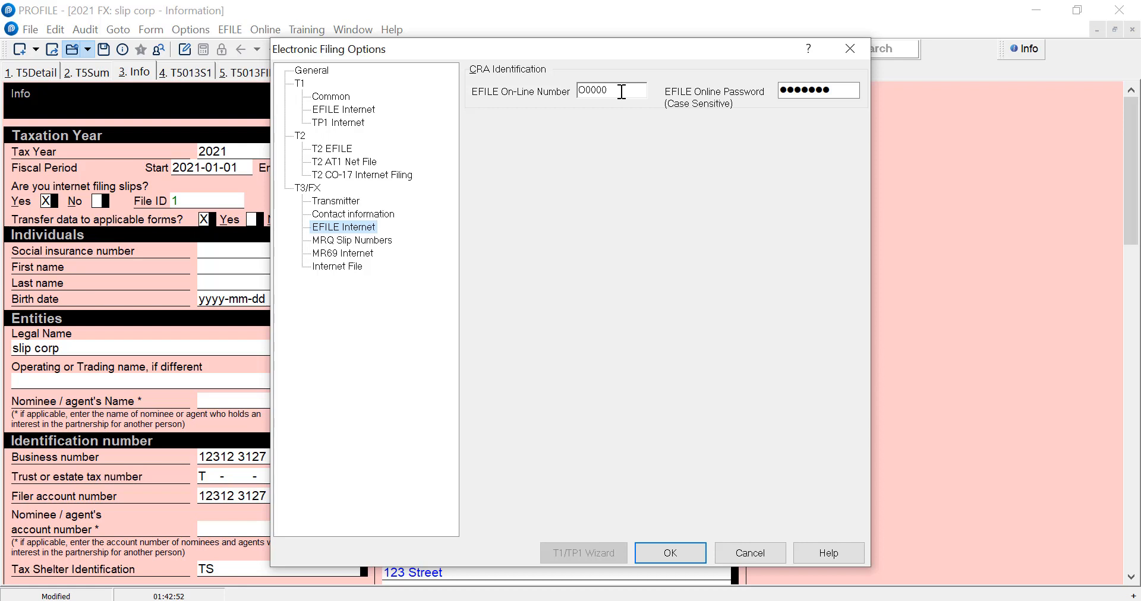
pyautogui.click(364, 240)
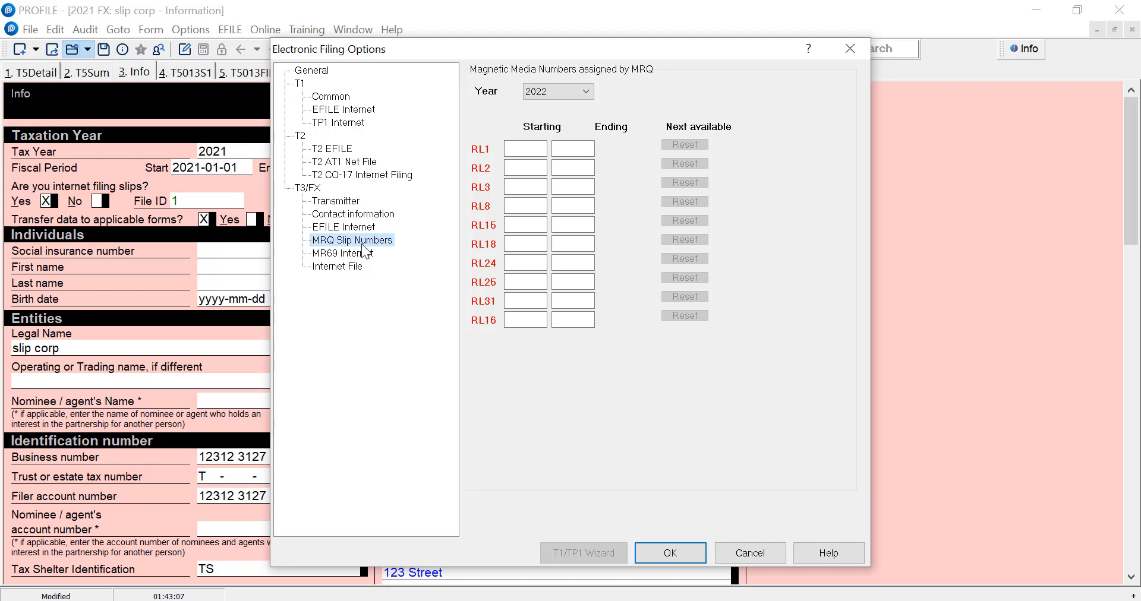
pyautogui.click(509, 151)
pyautogui.click(579, 148)
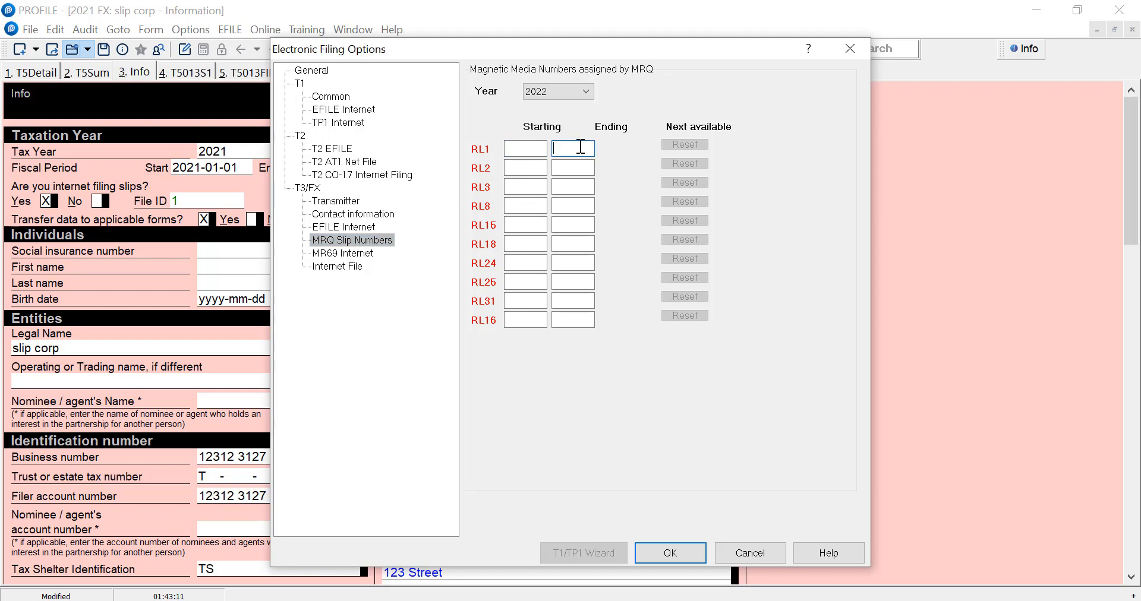
pyautogui.click(510, 152)
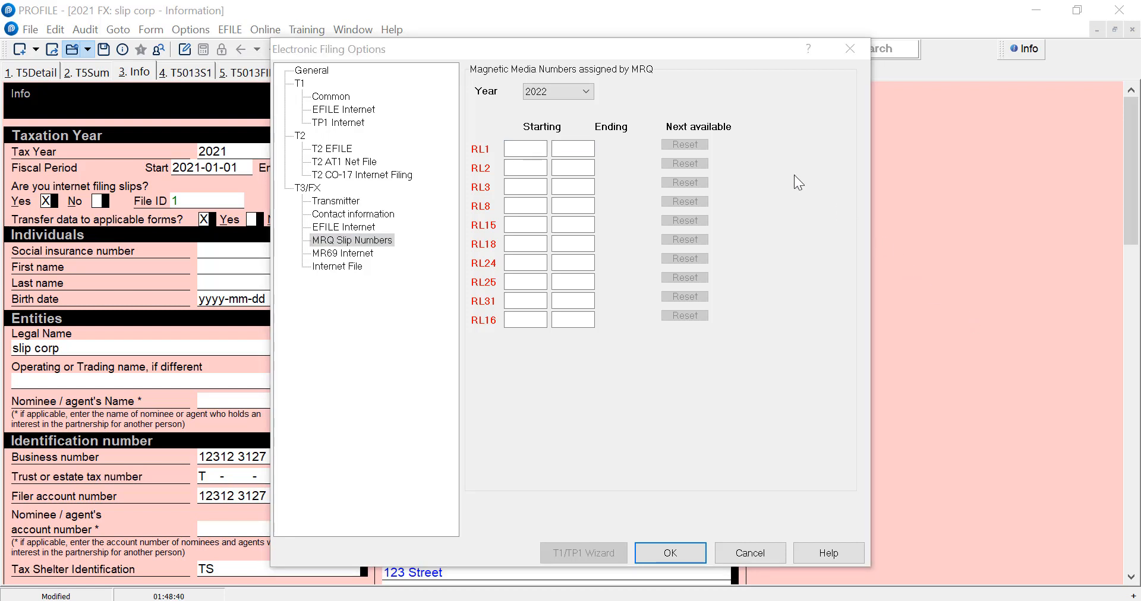
pyautogui.click(522, 149)
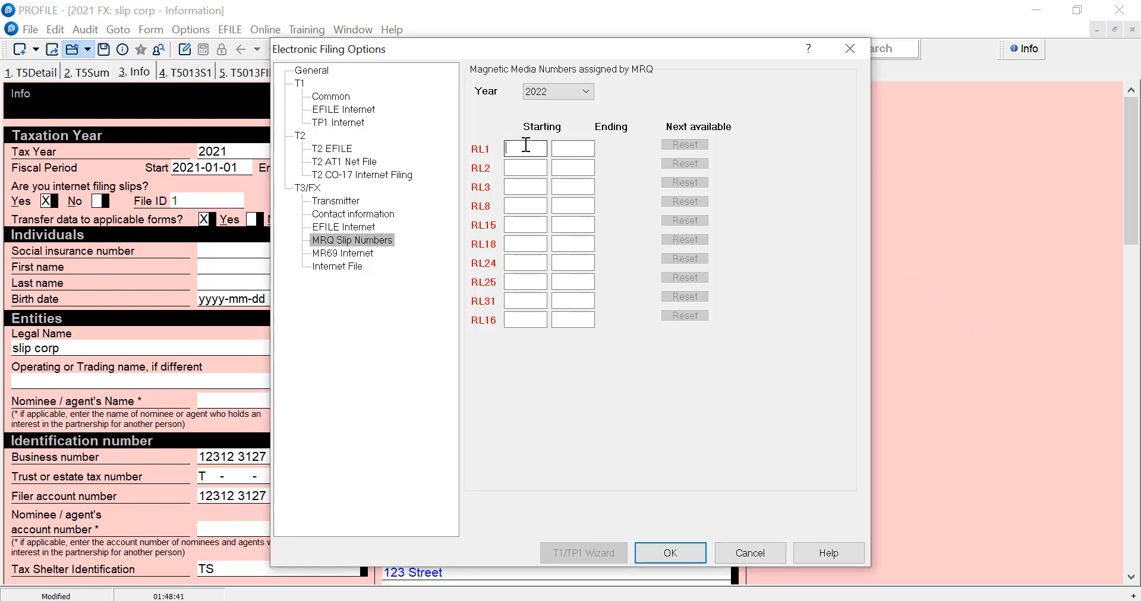
pyautogui.click(579, 147)
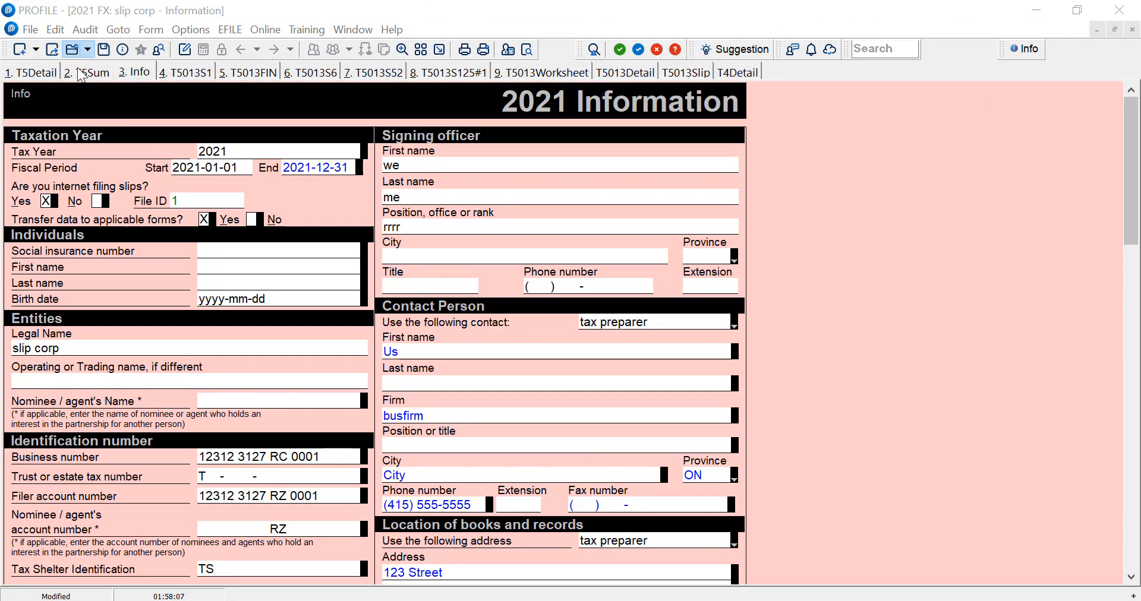
pyautogui.click(33, 34)
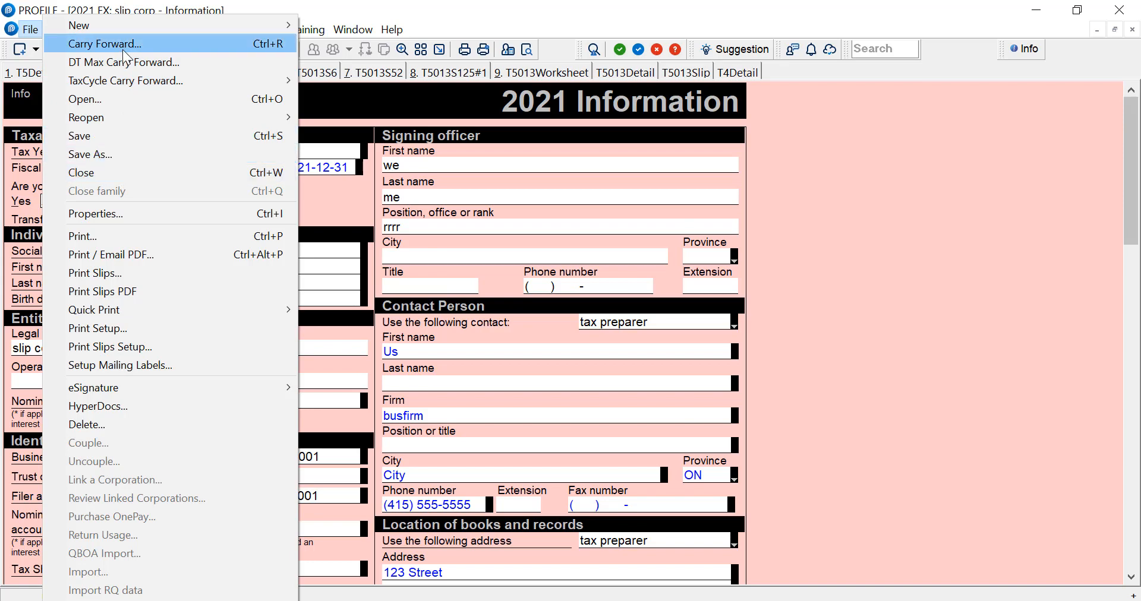
pyautogui.click(583, 255)
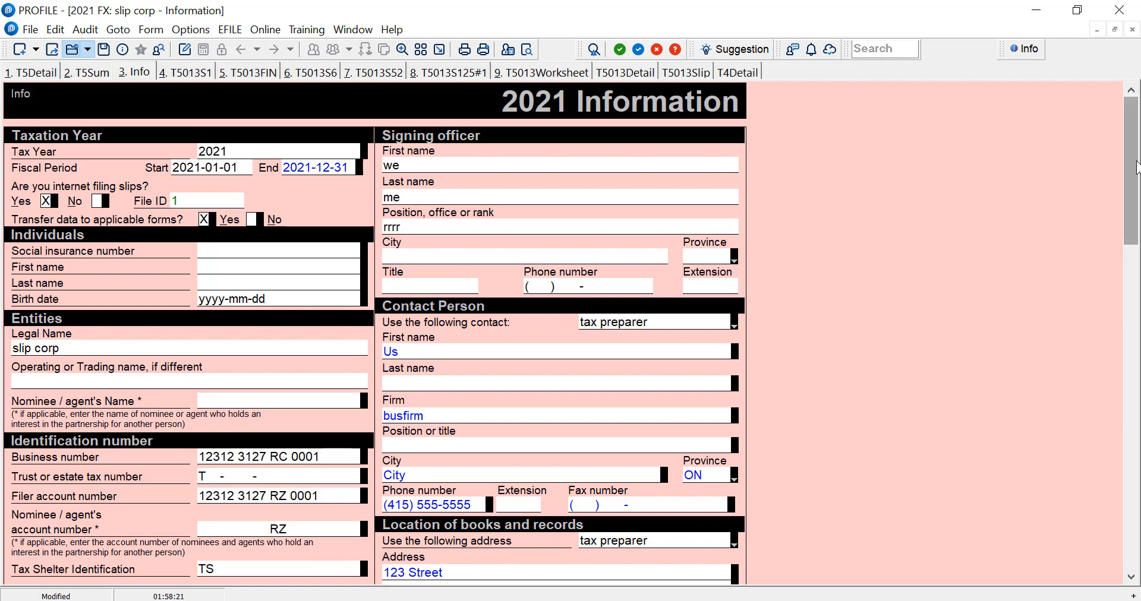
# - Review the tax year, fiscal period start and end dates, and business number on the Info form
pyautogui.scroll(-4, 1137, 202)
pyautogui.scroll(1, 1137, 199)
pyautogui.scroll(-5, 1135, 196)
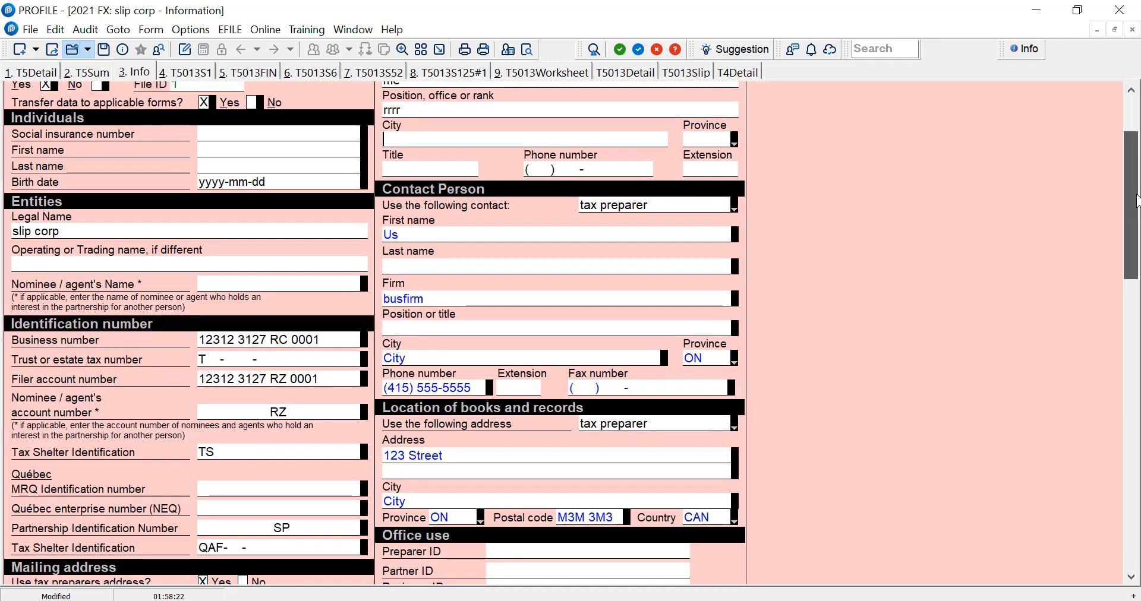
pyautogui.scroll(8, 1123, 154)
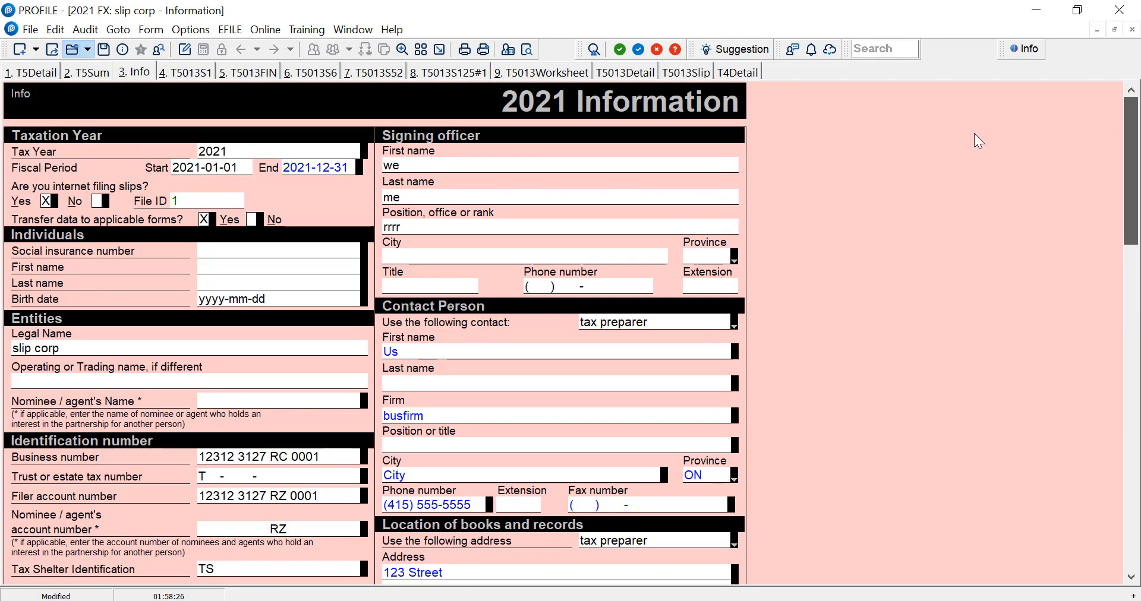
pyautogui.click(226, 153)
pyautogui.click(224, 170)
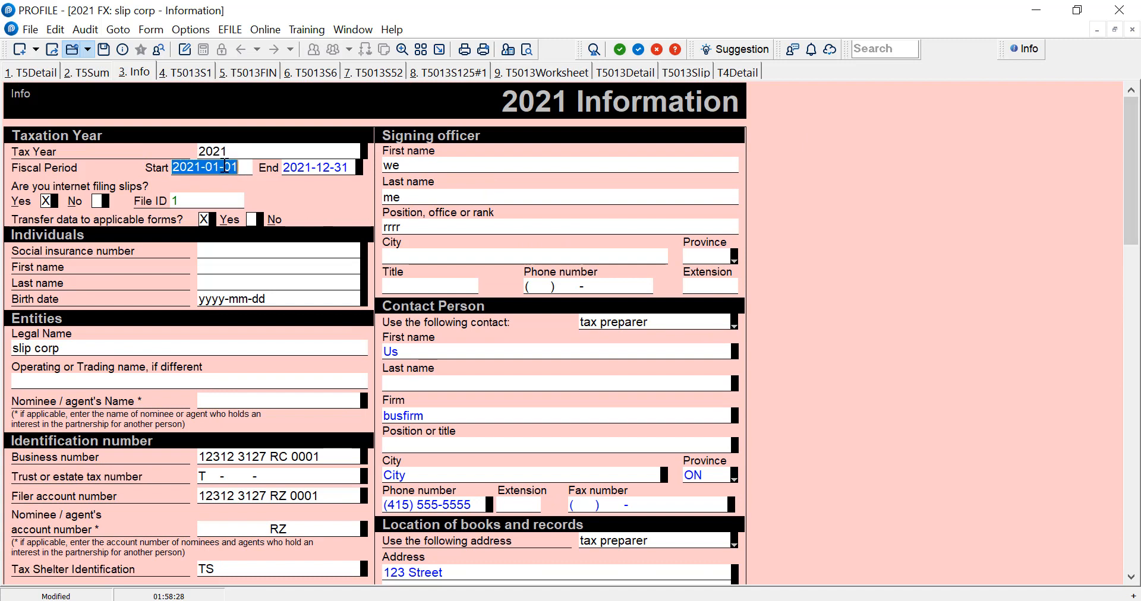
pyautogui.click(315, 168)
pyautogui.click(313, 457)
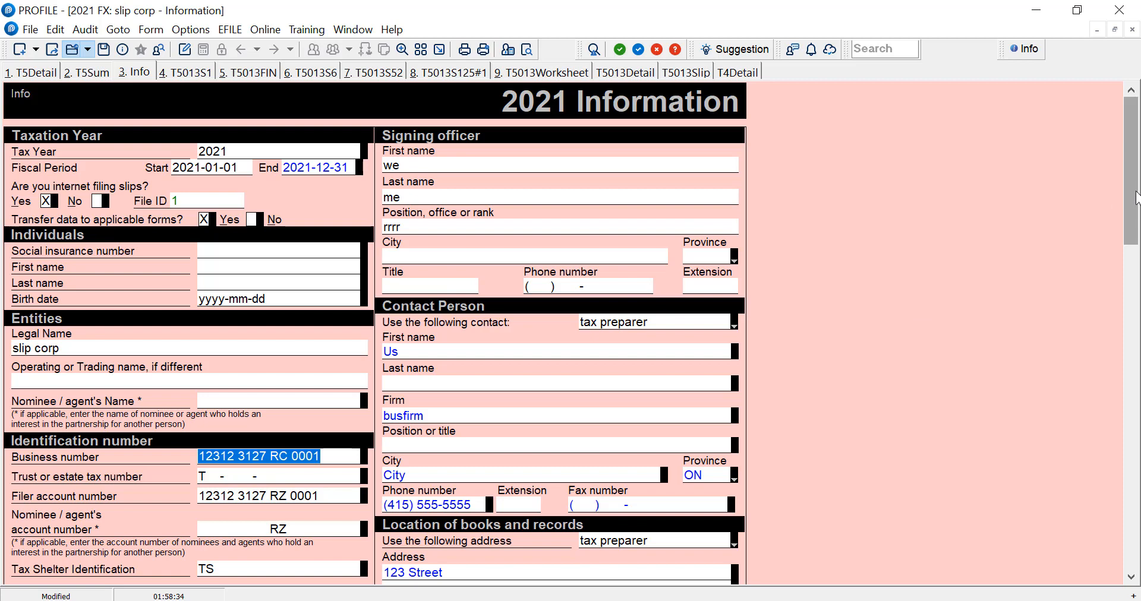
# - Examine the rest of the Info form, including the T4/RL-1 Summary's tax year and its CPP, QPP and EI rates
pyautogui.scroll(-2, 1134, 191)
pyautogui.scroll(2, 1135, 191)
pyautogui.moveTo(1133, 219); pyautogui.dragTo(1133, 393)
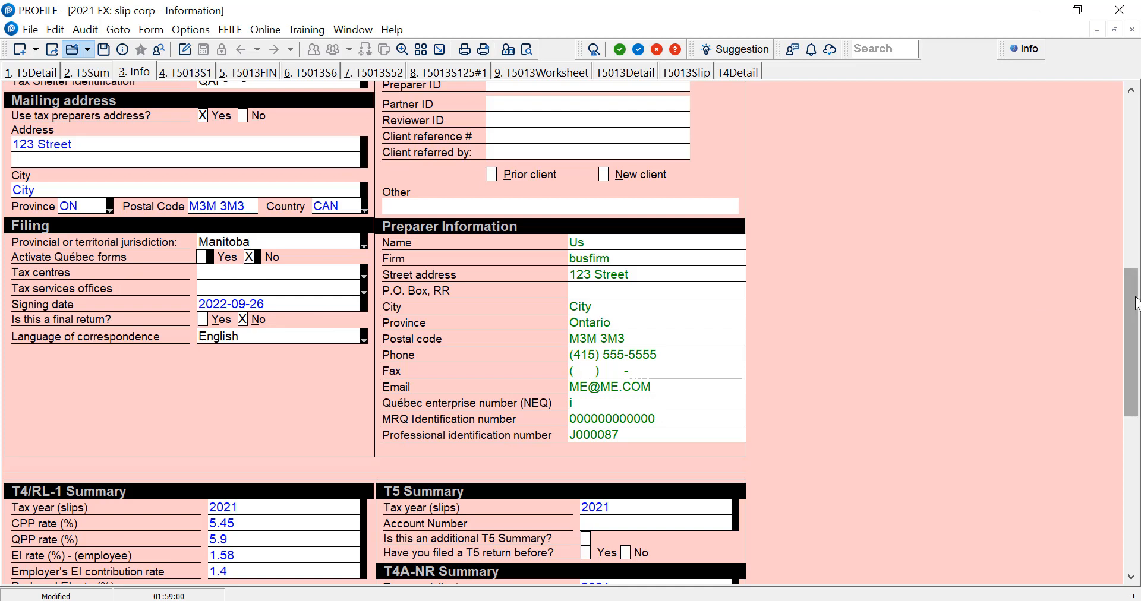
pyautogui.moveTo(1136, 303); pyautogui.dragTo(1136, 402)
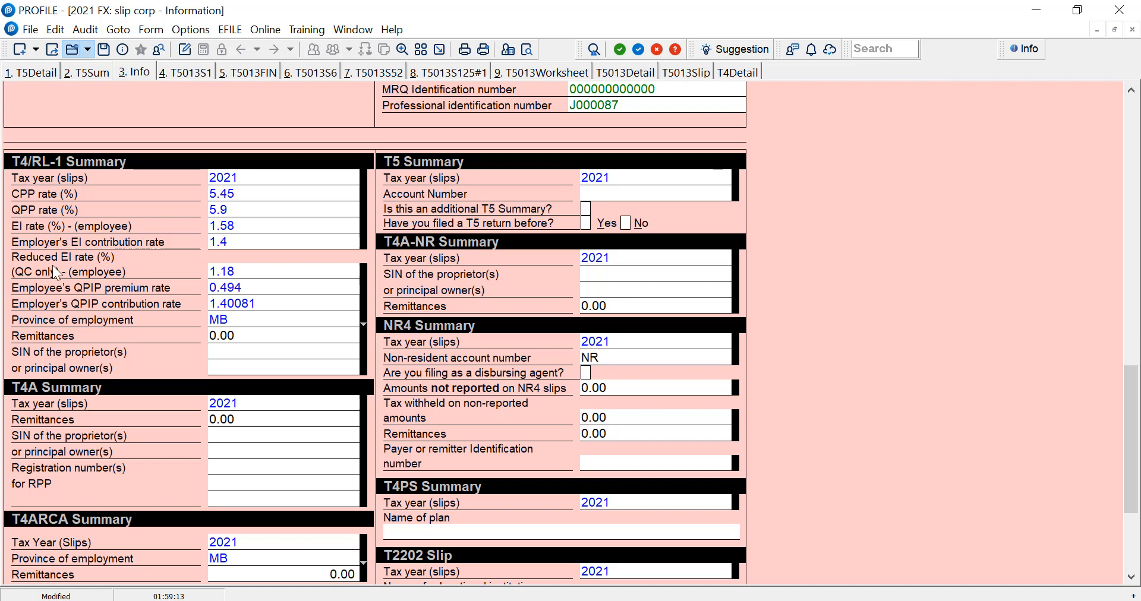
pyautogui.click(243, 179)
pyautogui.click(243, 191)
pyautogui.click(243, 203)
pyautogui.click(246, 228)
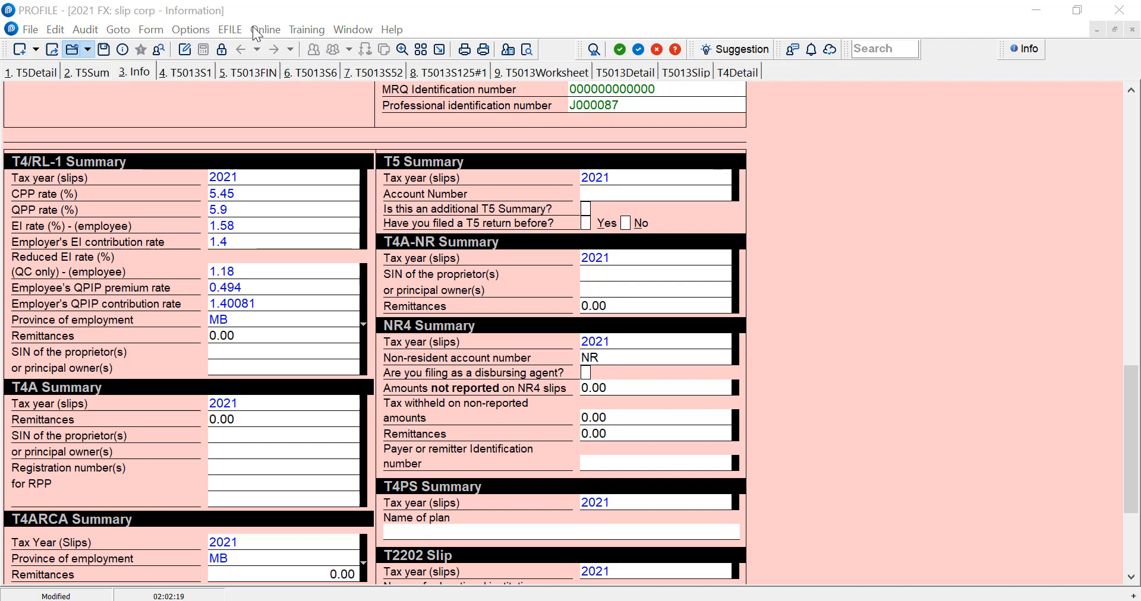
# - Find the T4 form in the Form Explorer and open the T4 Details entry form
pyautogui.click(526, 50)
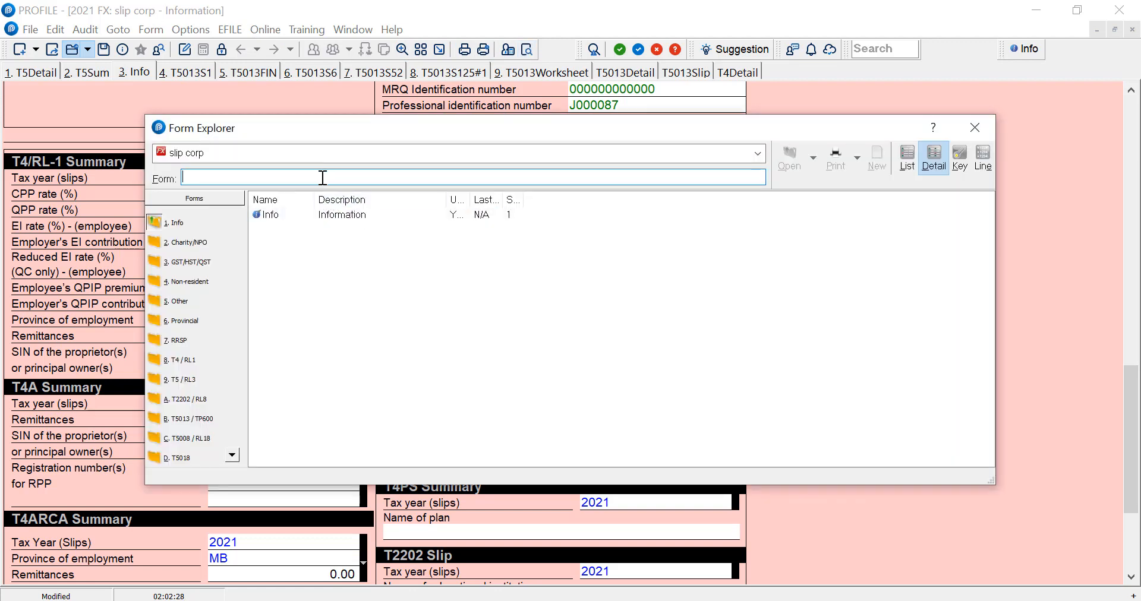
pyautogui.write('t4')
pyautogui.press('Return')
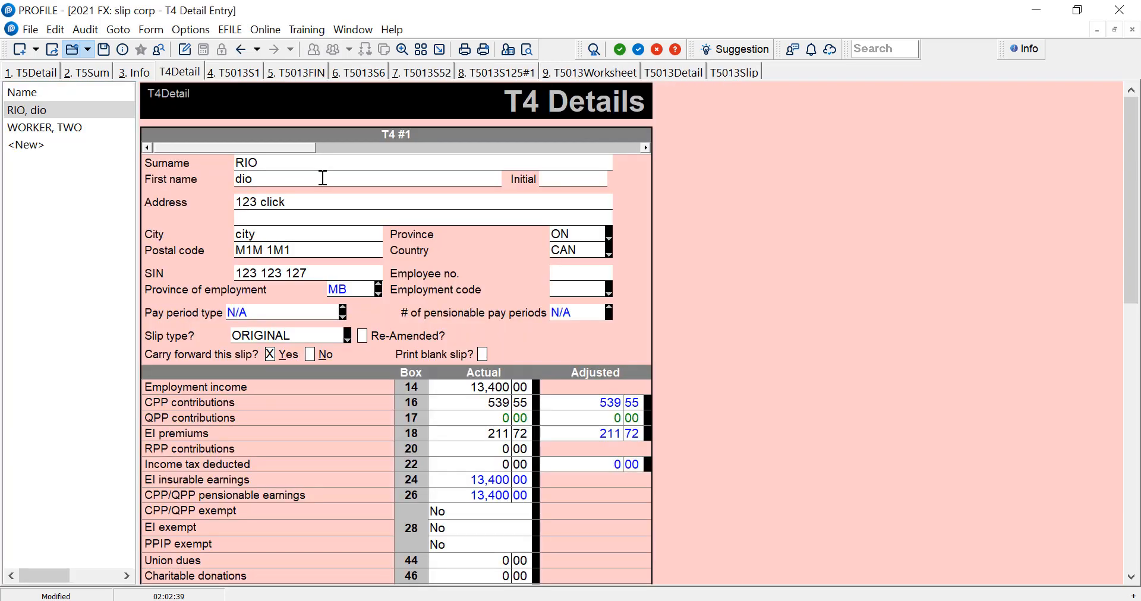
# - Review the first T4 slip's surname, employment income in box 14 and CPP contributions in box 16
pyautogui.click(276, 159)
pyautogui.scroll(-5, 694, 382)
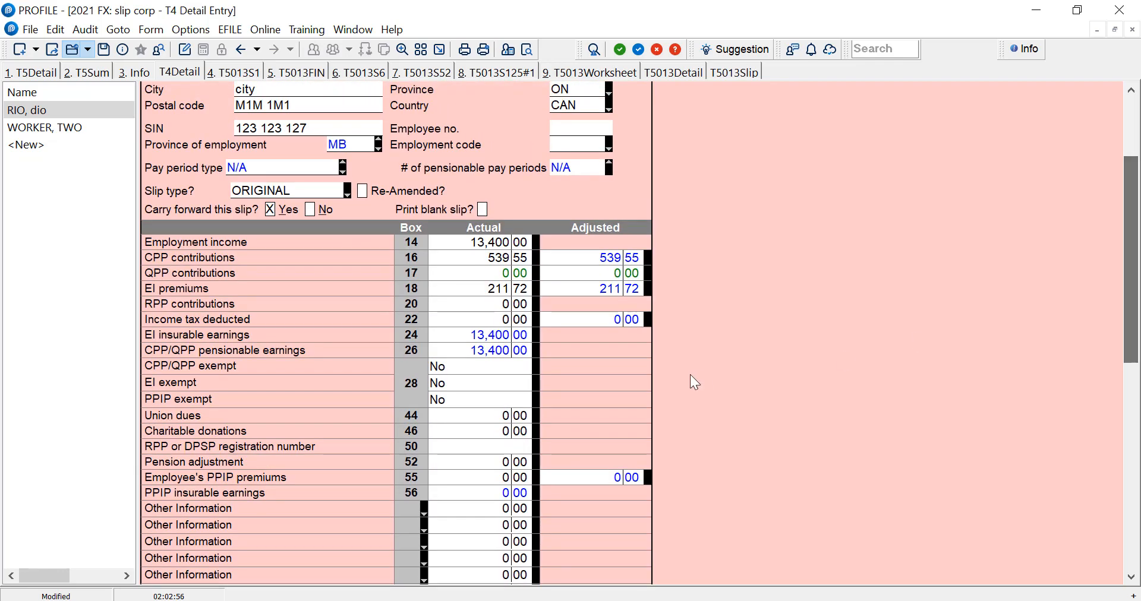
pyautogui.click(456, 247)
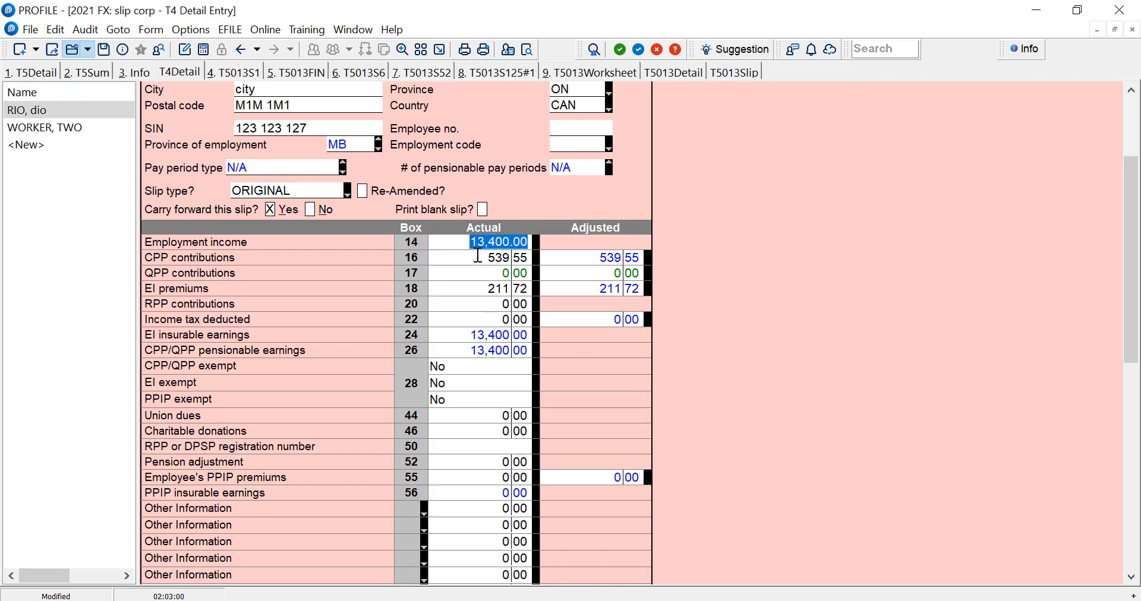
pyautogui.click(482, 256)
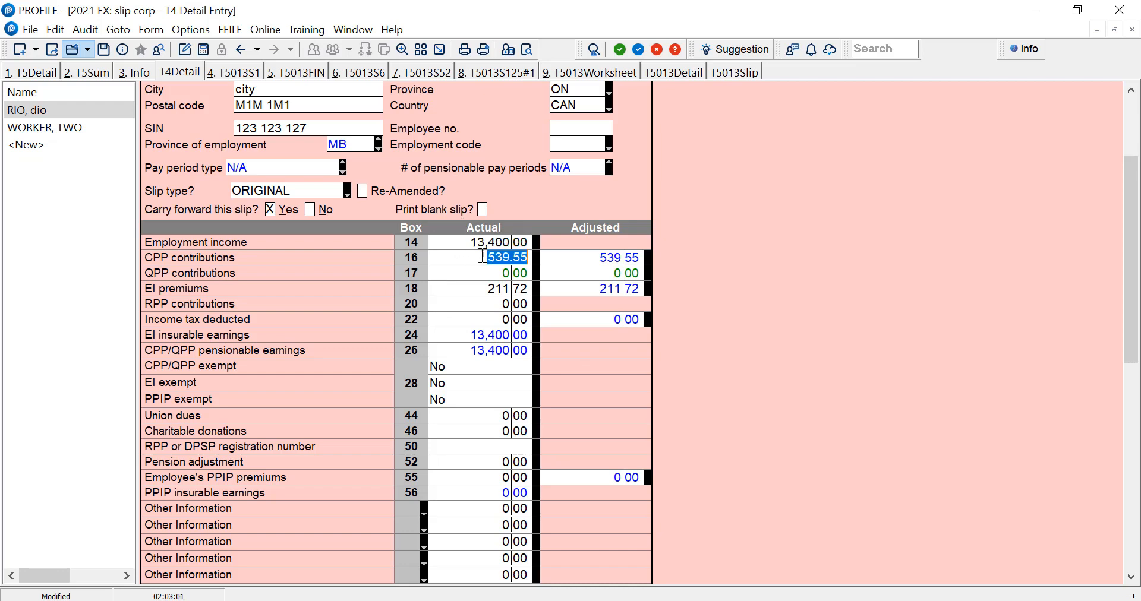
pyautogui.click(457, 241)
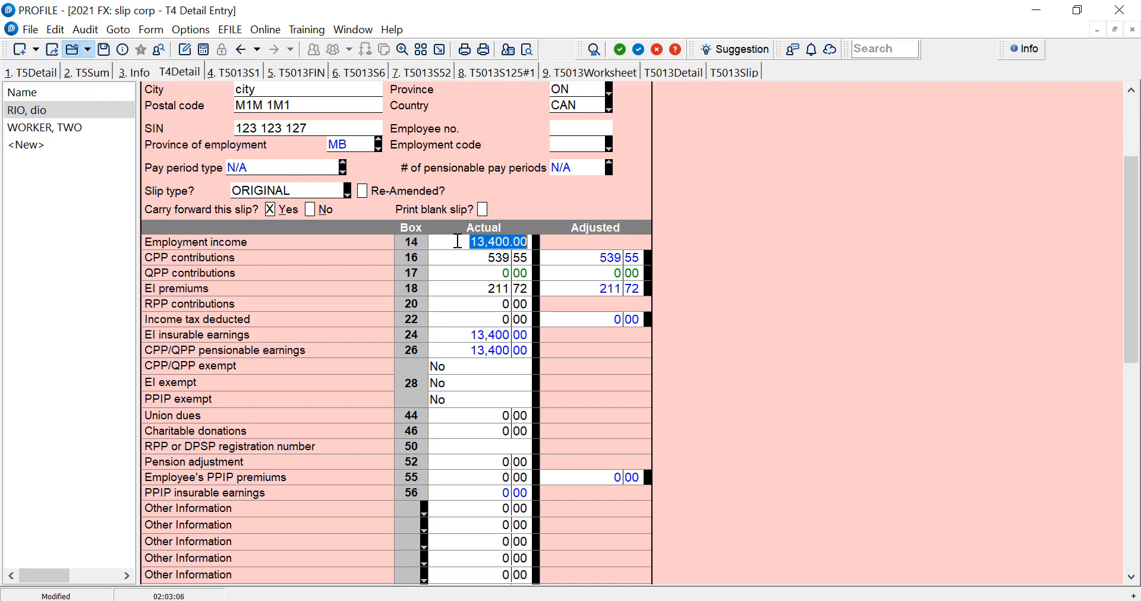
pyautogui.click(457, 242)
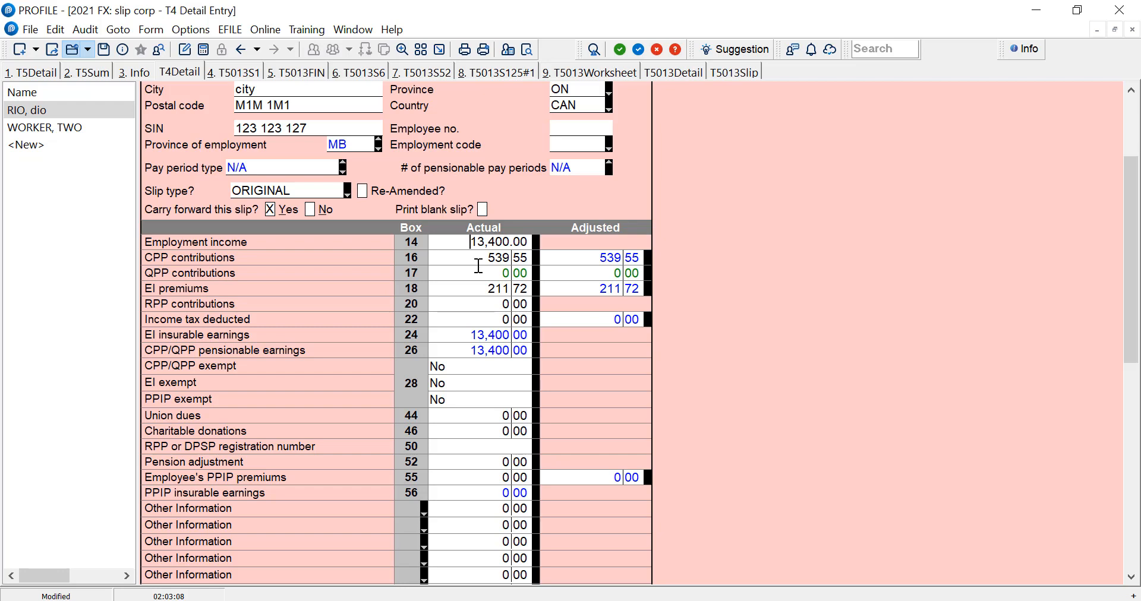
pyautogui.click(477, 259)
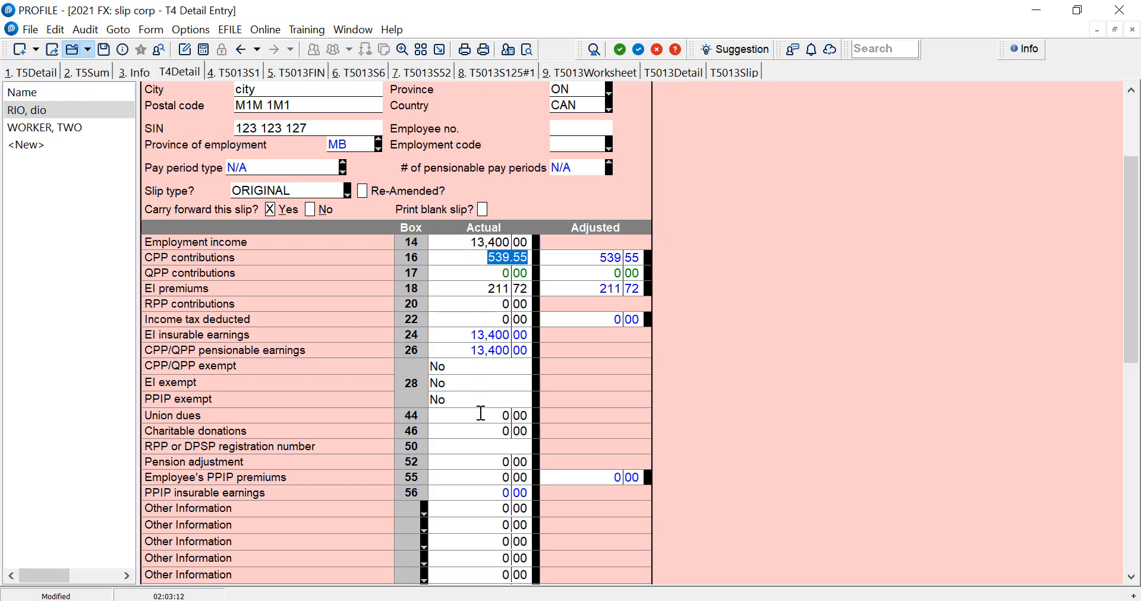
# - Open the box code list for the second Other Information line of the first T4 slip
pyautogui.moveTo(1134, 201); pyautogui.dragTo(1136, 276)
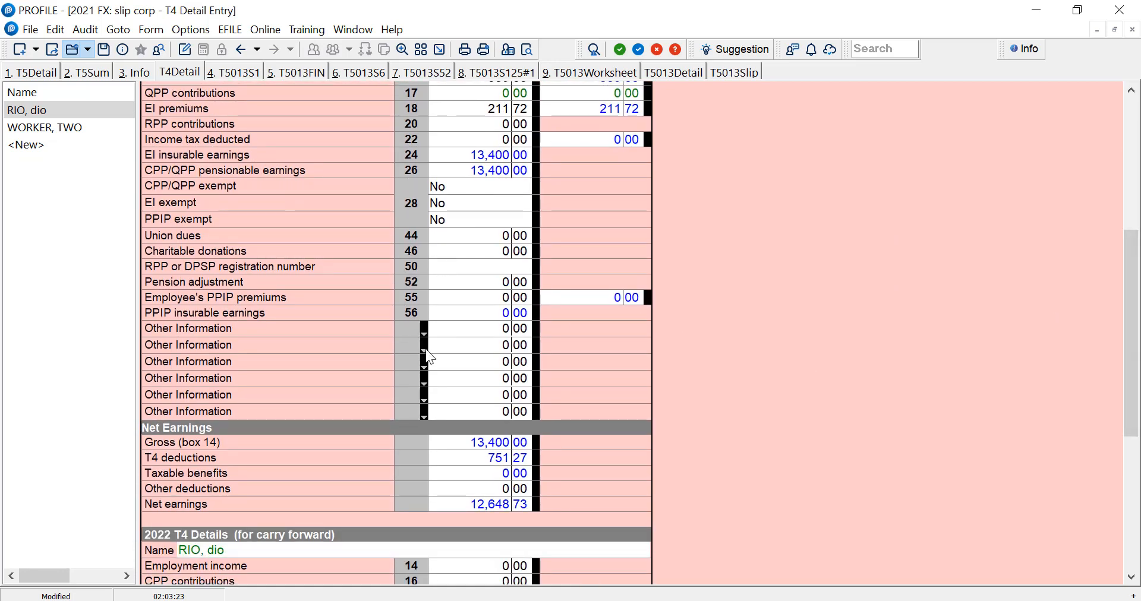
pyautogui.click(422, 345)
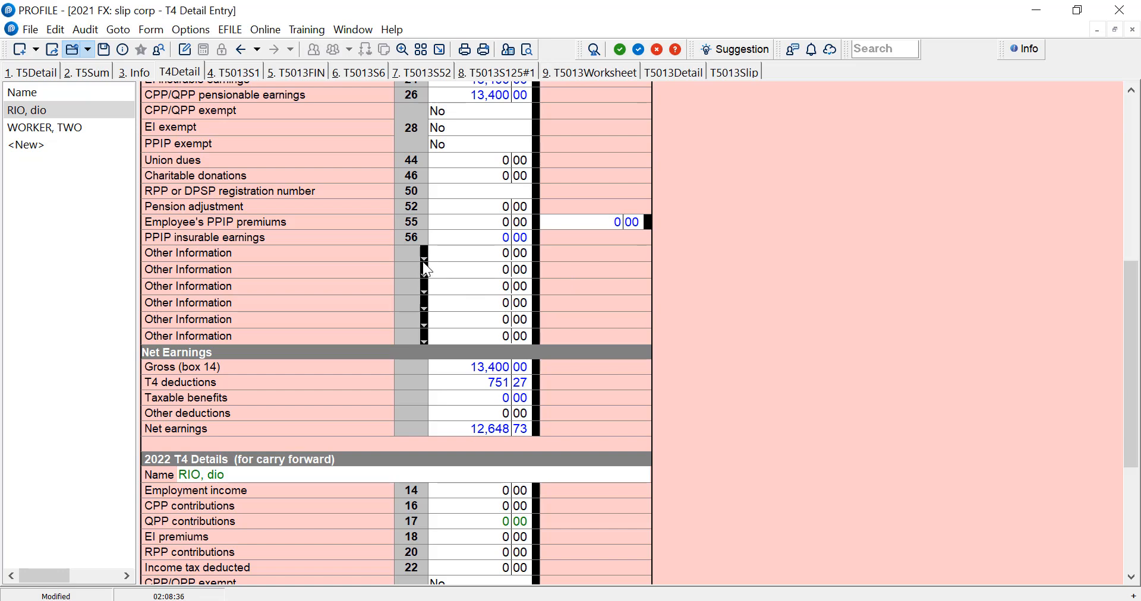
pyautogui.click(424, 273)
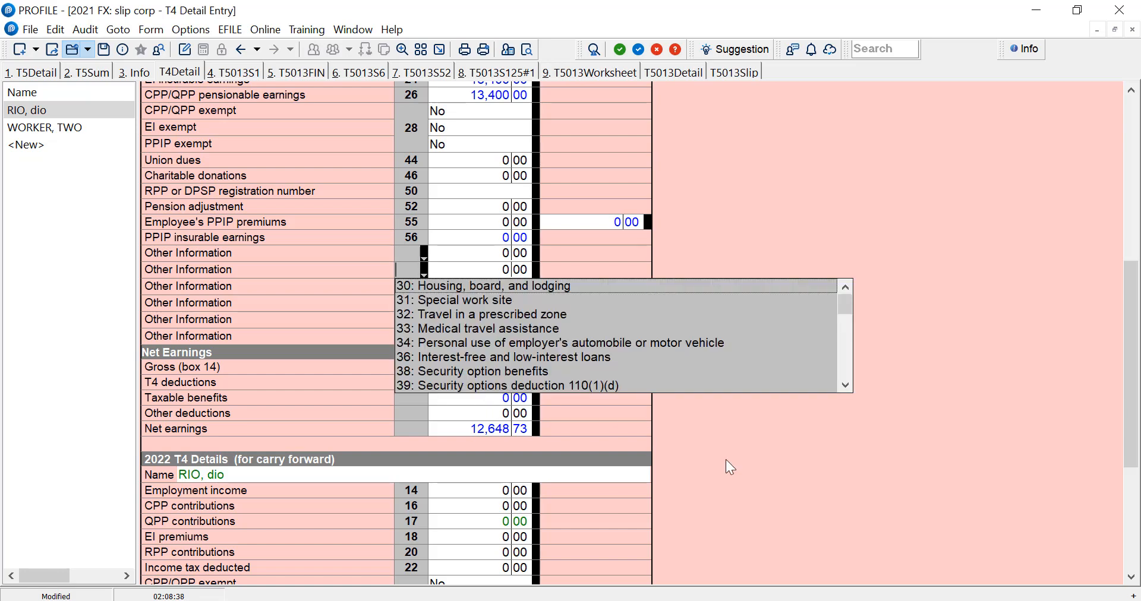
# - Close the box code list, browse the second T4 slip and the blank third one, and return to the second
pyautogui.click(765, 483)
pyautogui.moveTo(1130, 309); pyautogui.dragTo(1137, 147)
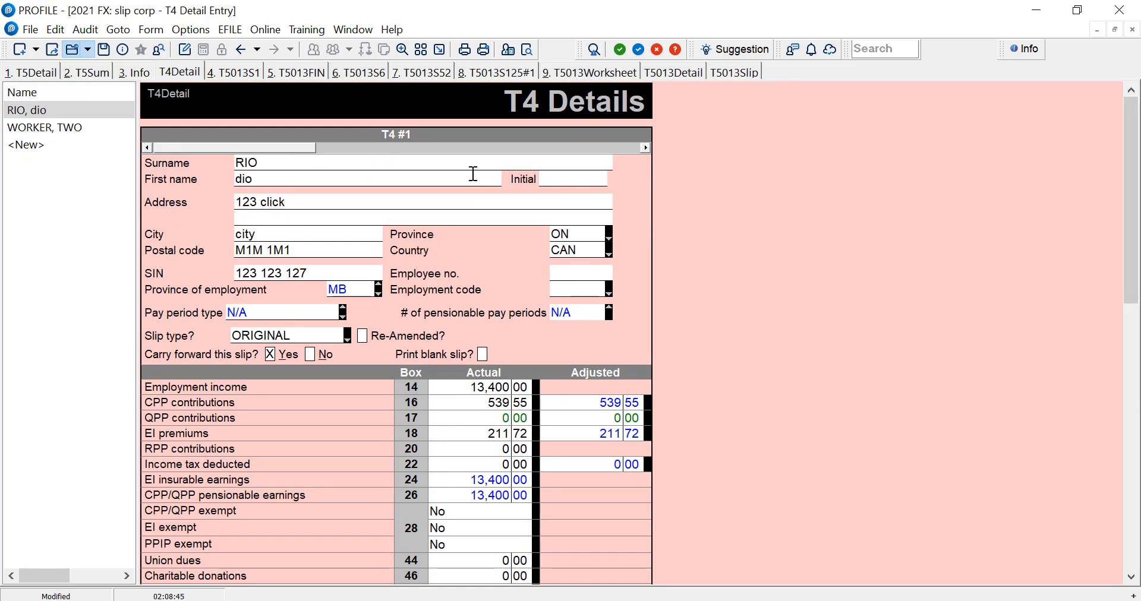
pyautogui.click(643, 147)
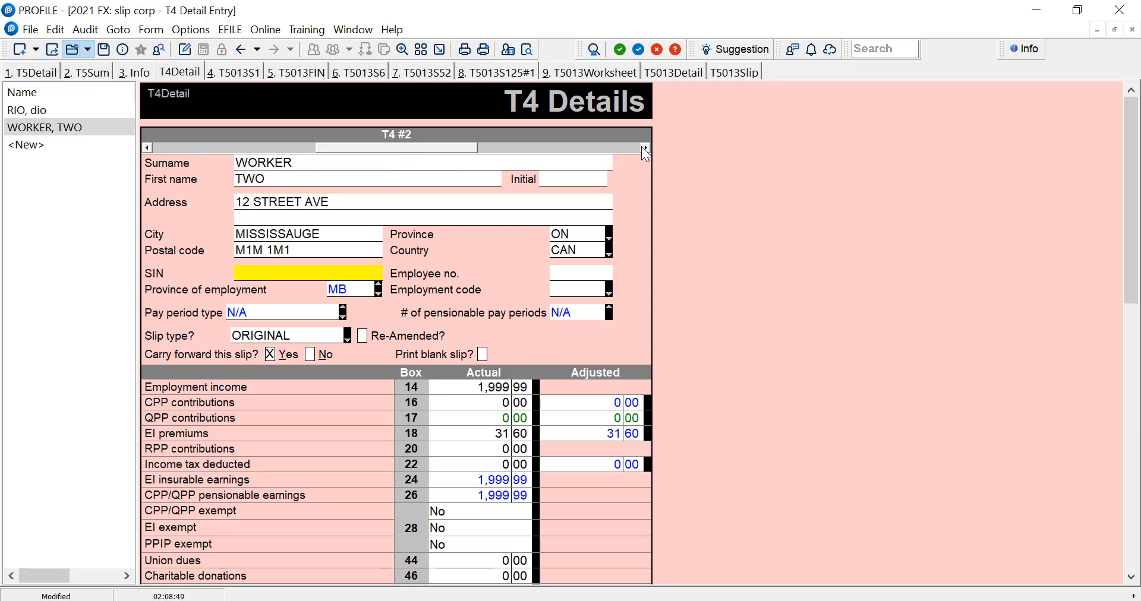
pyautogui.click(642, 147)
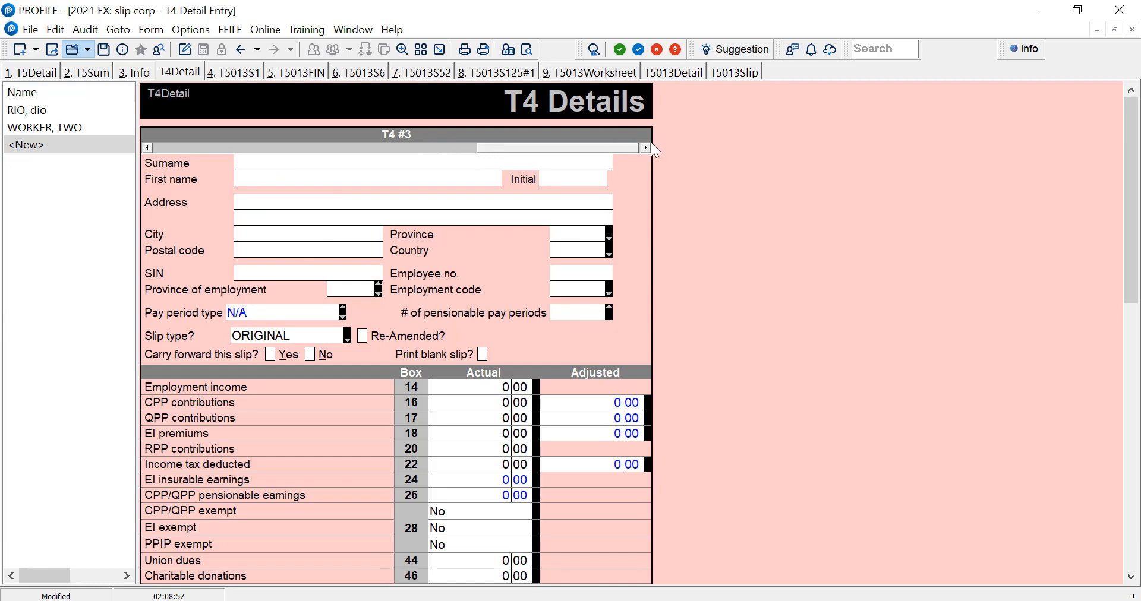
pyautogui.click(290, 144)
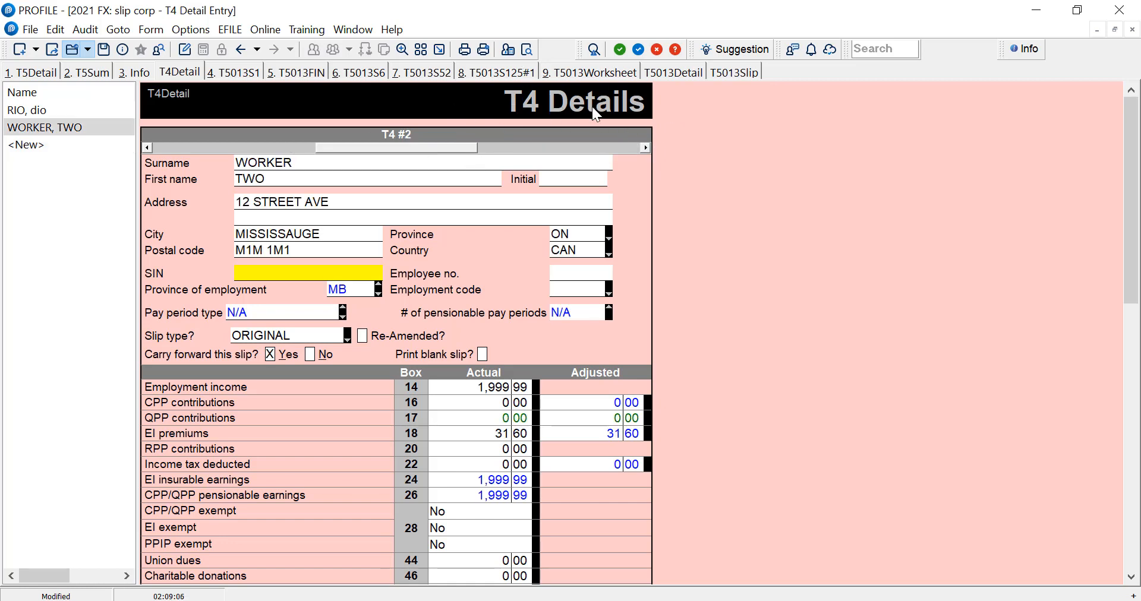
# - Open the T4Slip form and examine the first slip's employment income in box 14 and CPP contributions in box 16
pyautogui.press('F4')
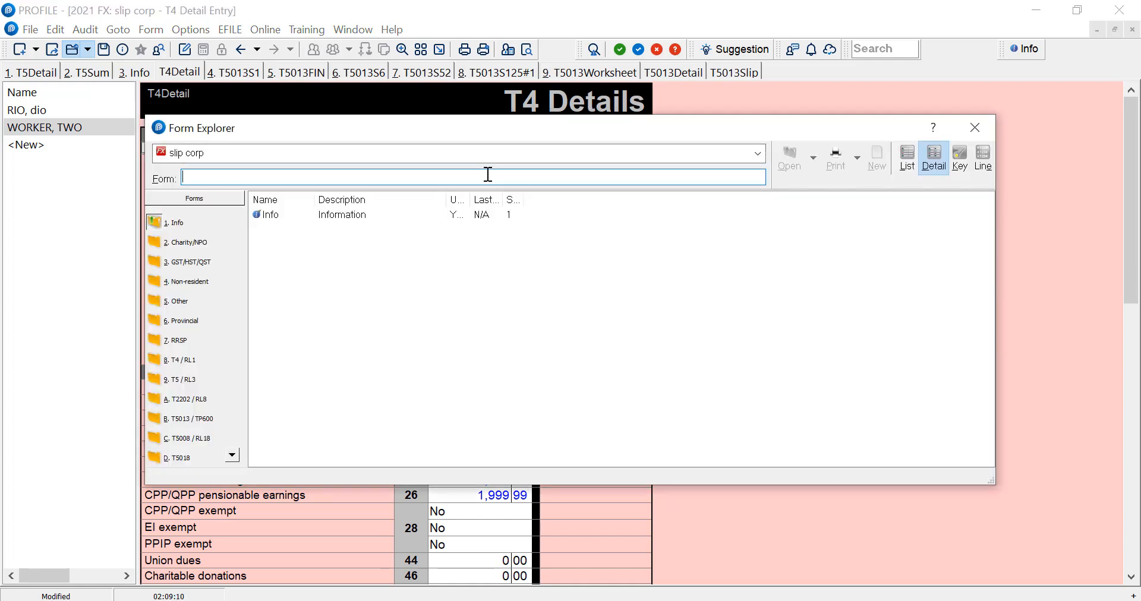
pyautogui.write('t4spli')
pyautogui.press('Return')
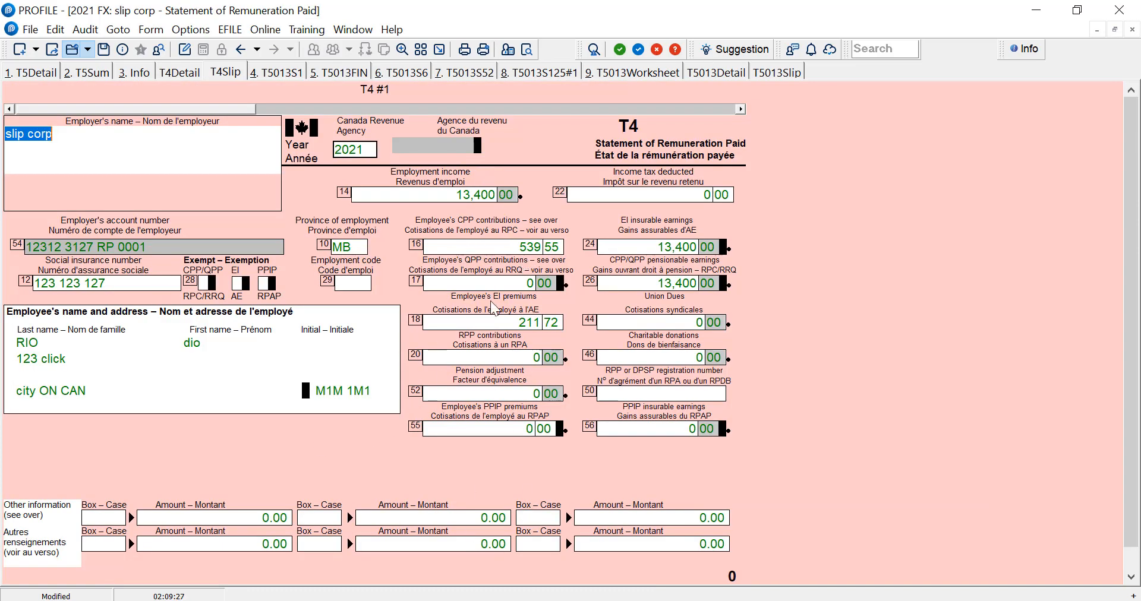
pyautogui.click(467, 196)
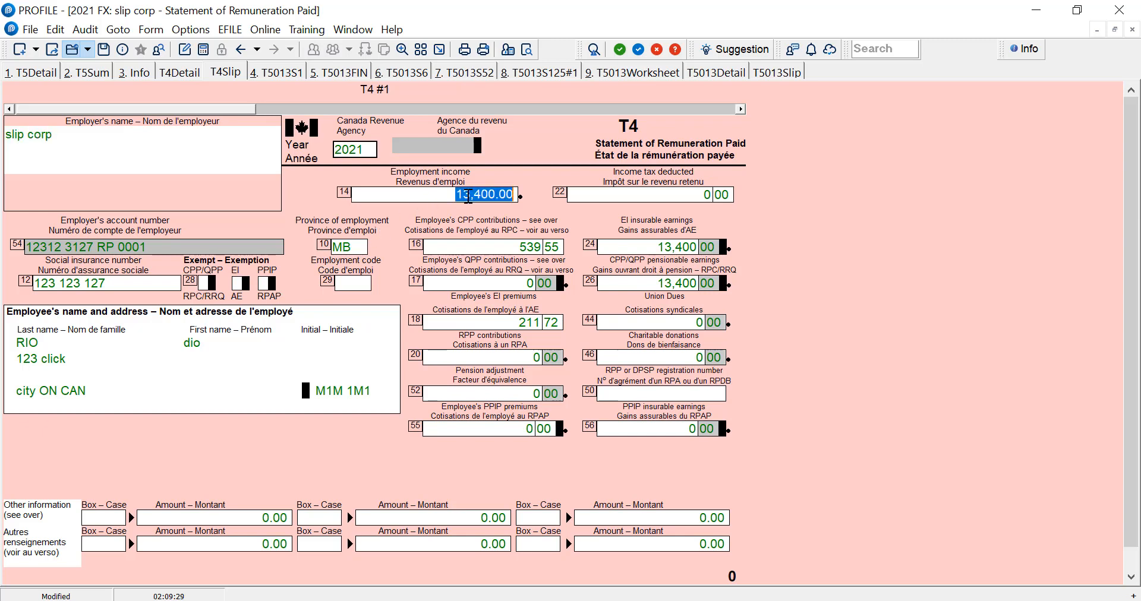
pyautogui.click(491, 246)
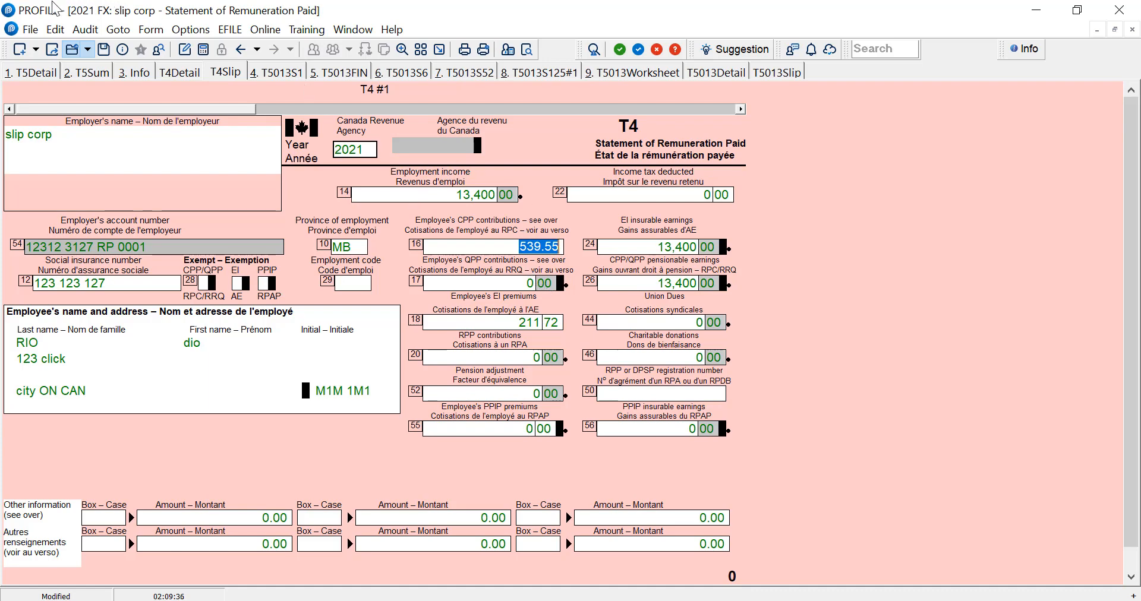
# - Check the second T4 slip's adjusted CPP contributions in T4 Details and view the adjustment options on the T4 Adjustments form
pyautogui.click(179, 73)
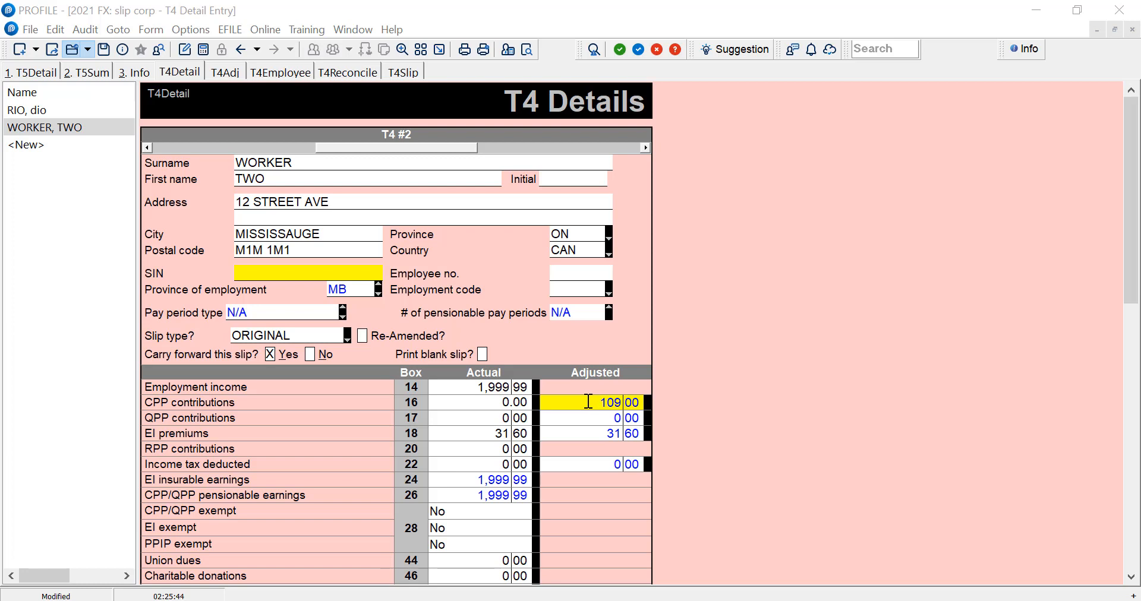
pyautogui.click(588, 402)
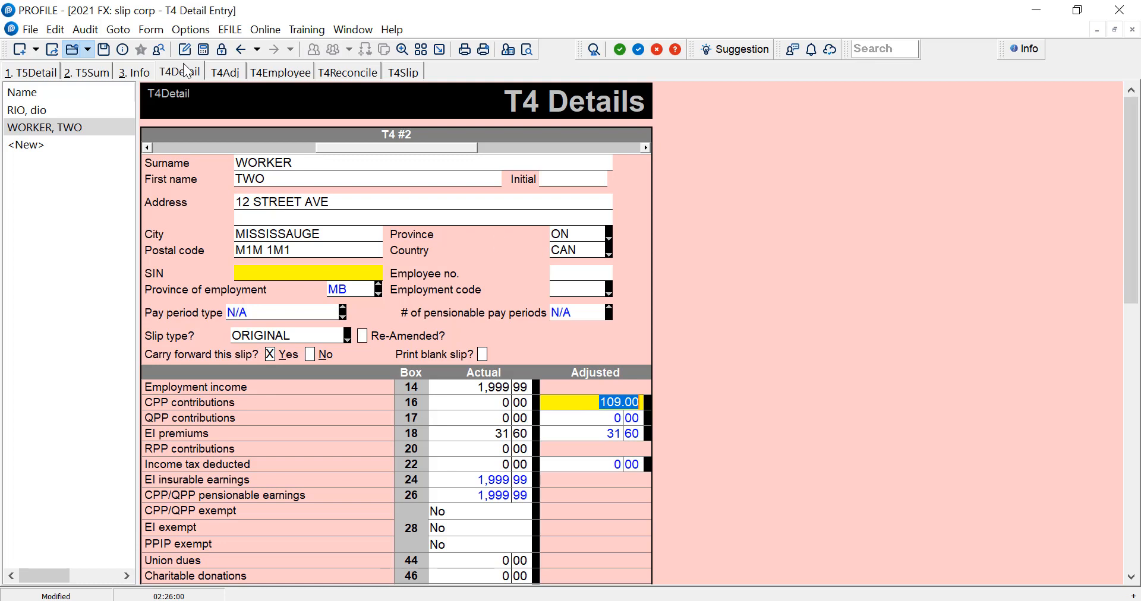
pyautogui.click(222, 73)
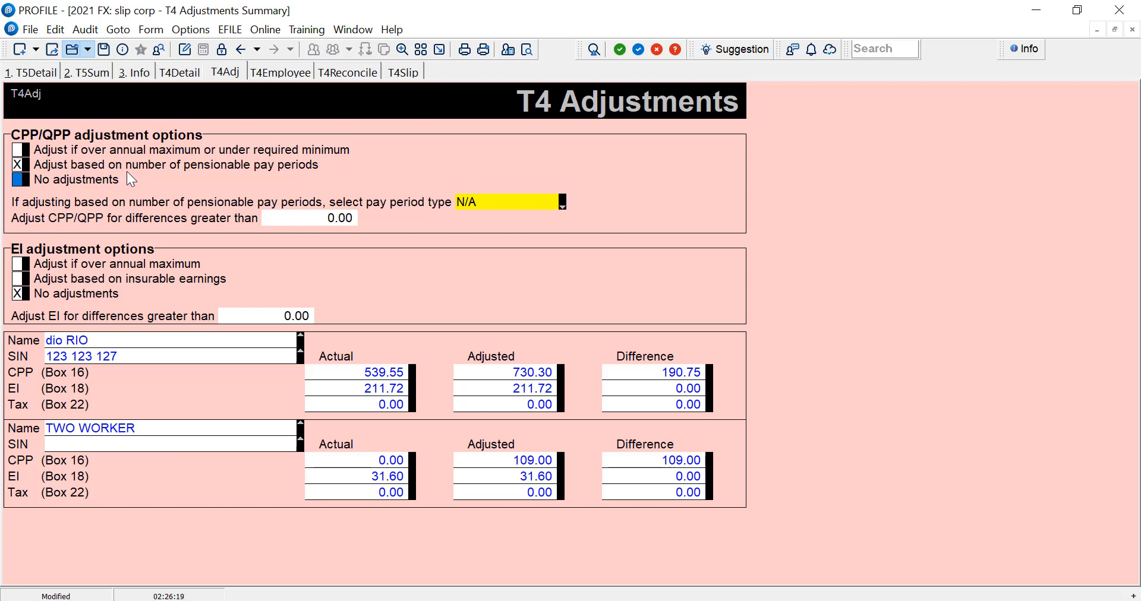
# - Override the CPP/QPP adjustment option with No adjustments on the T4 Adjustments form and remove the override
pyautogui.click(22, 184)
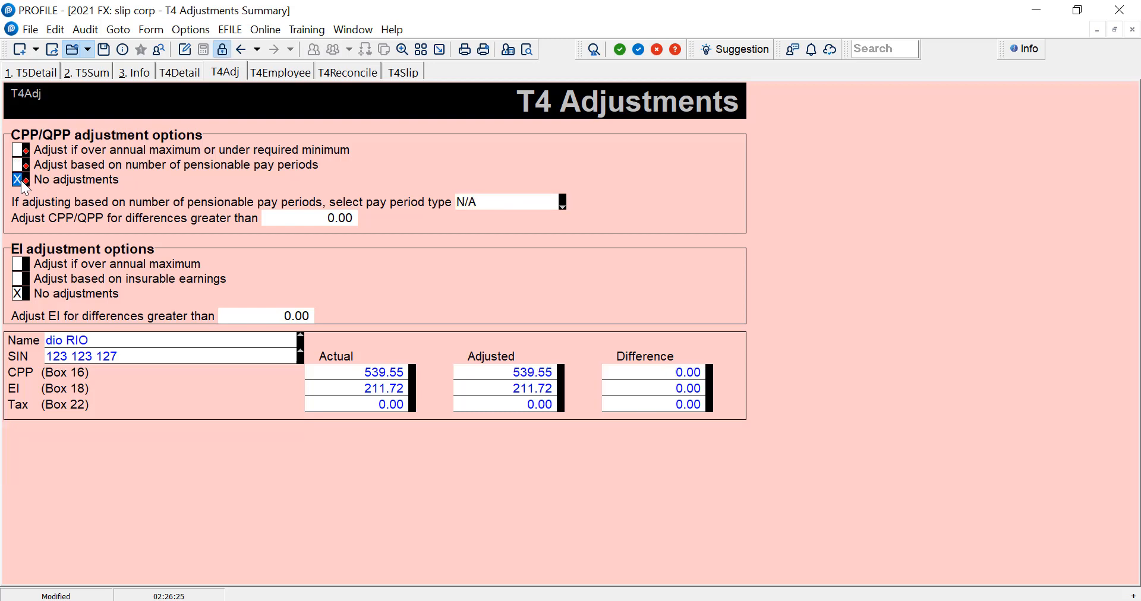
pyautogui.rightClick(22, 184)
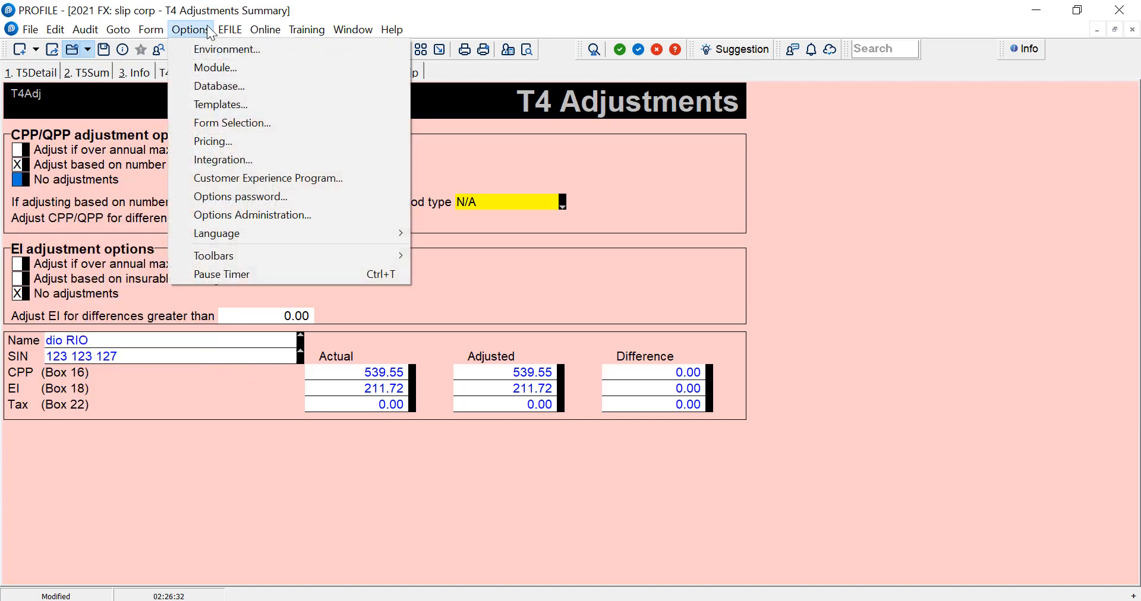
# - Set the CPP adjustment option to No adjustments in the 2021 FX/Q module options
pyautogui.click(219, 67)
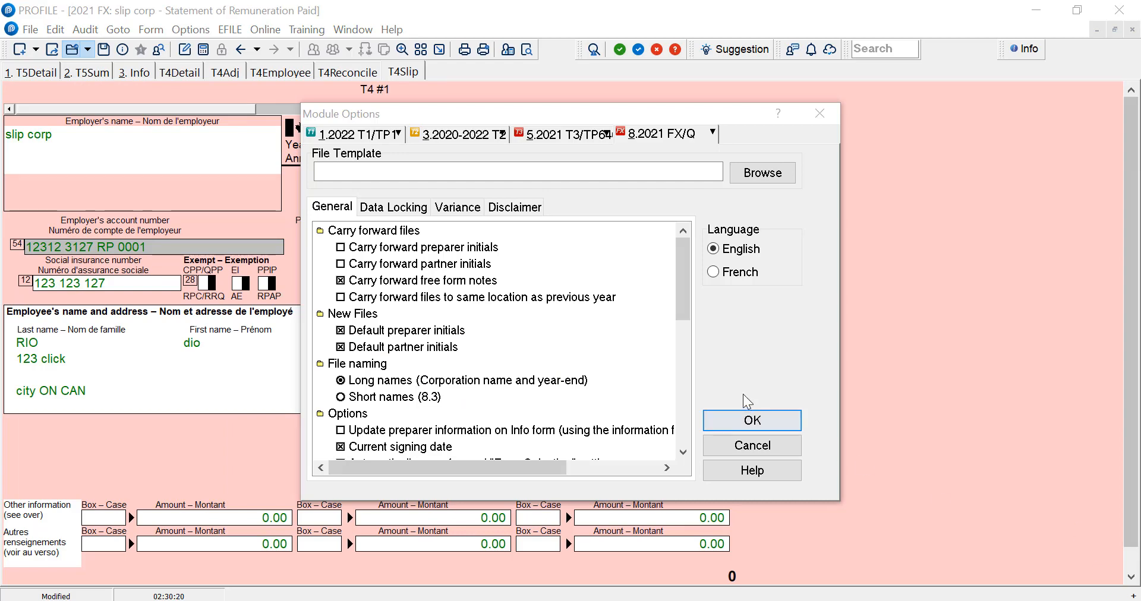
pyautogui.moveTo(680, 263); pyautogui.dragTo(843, 505)
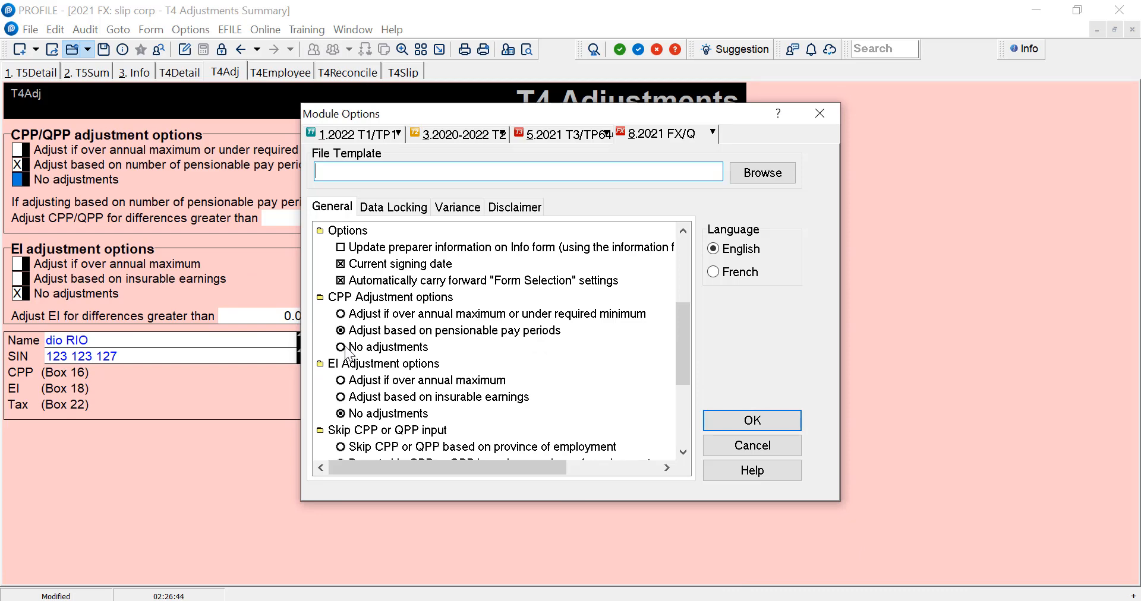
pyautogui.click(341, 348)
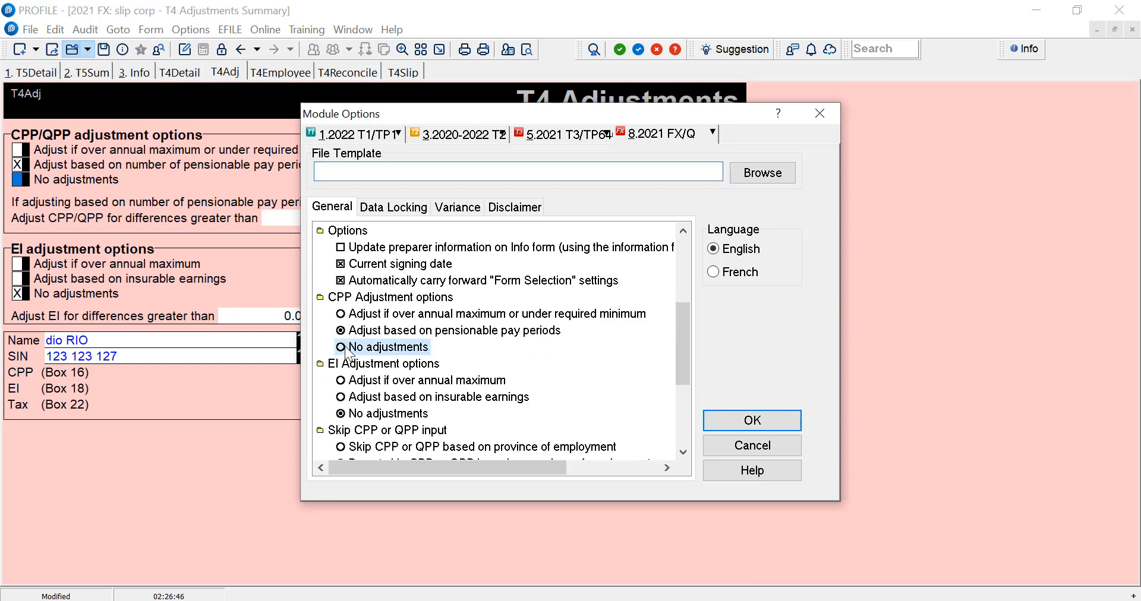
pyautogui.click(735, 421)
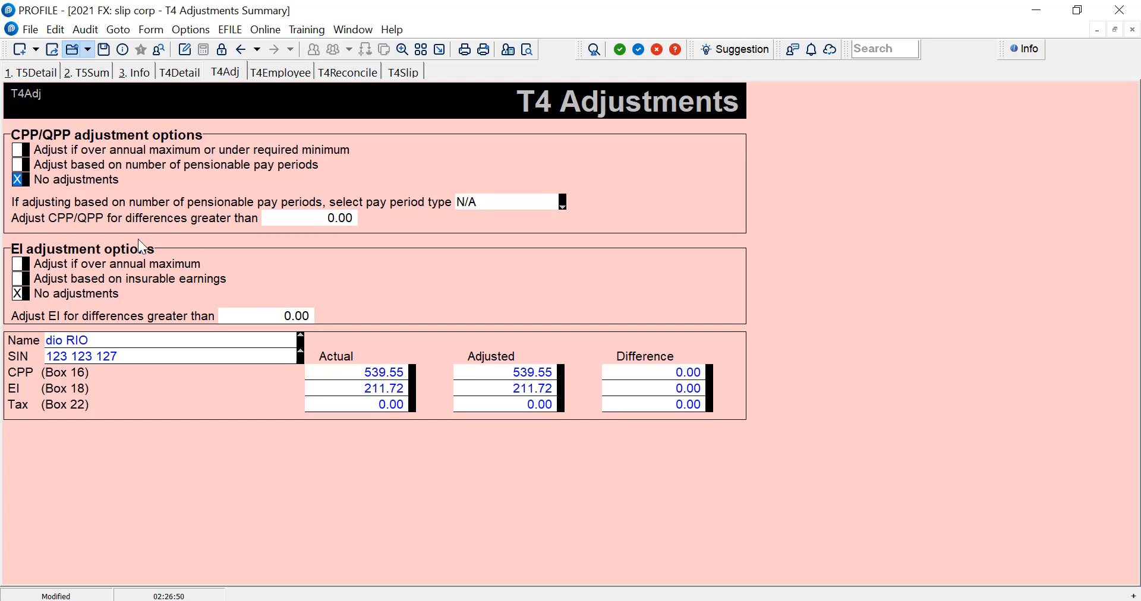
# - Check the second slip's adjusted CPP and the T4 Adjustments form, and review the FX/Q module options without changing them
pyautogui.click(176, 69)
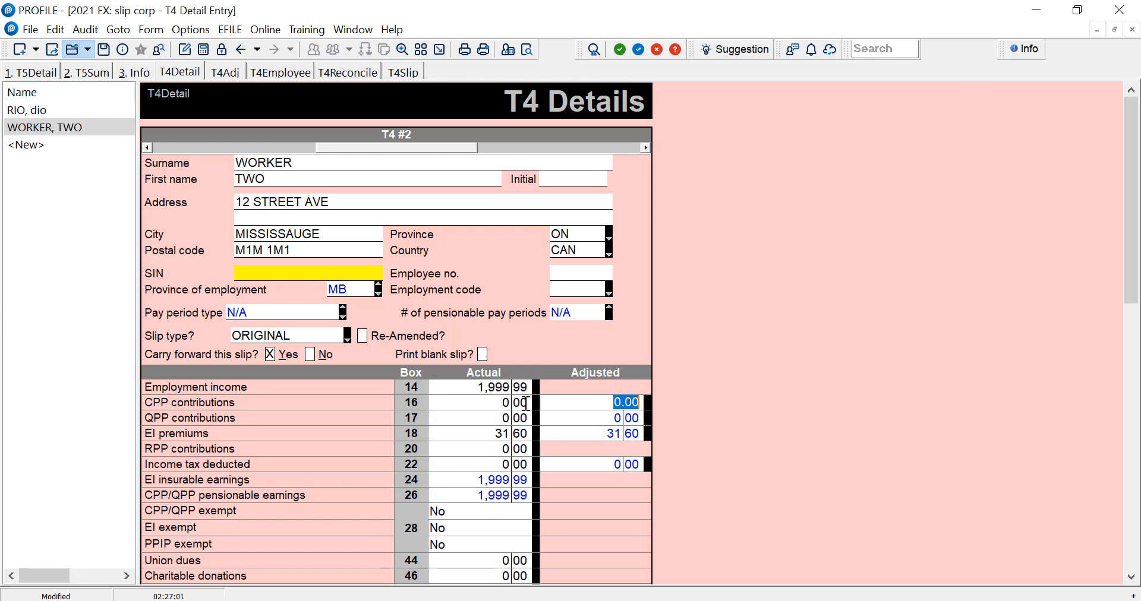
pyautogui.click(219, 74)
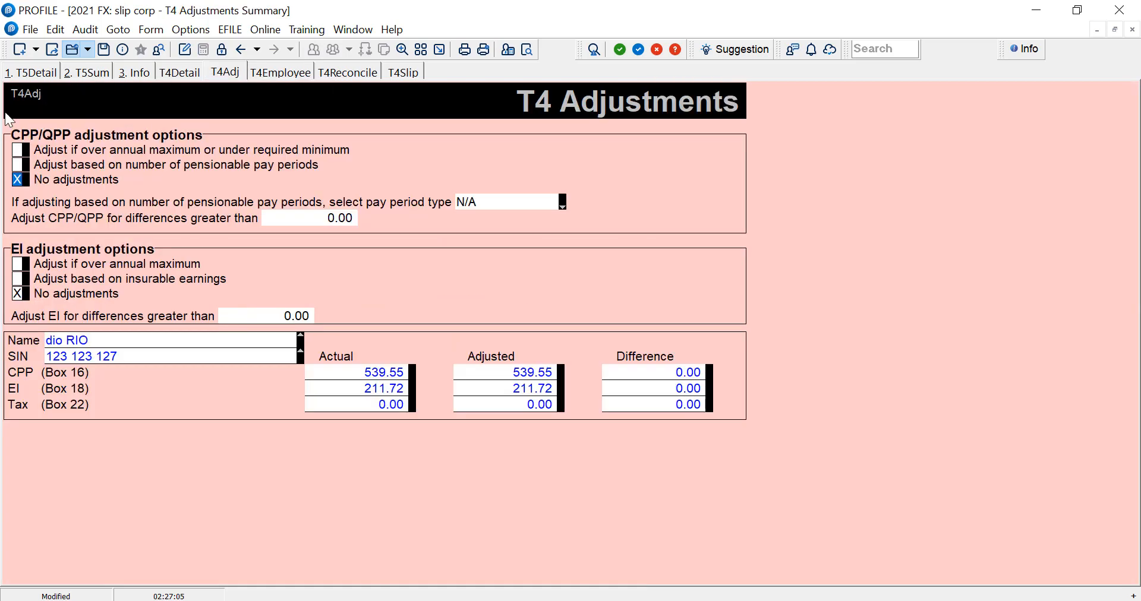
pyautogui.click(211, 31)
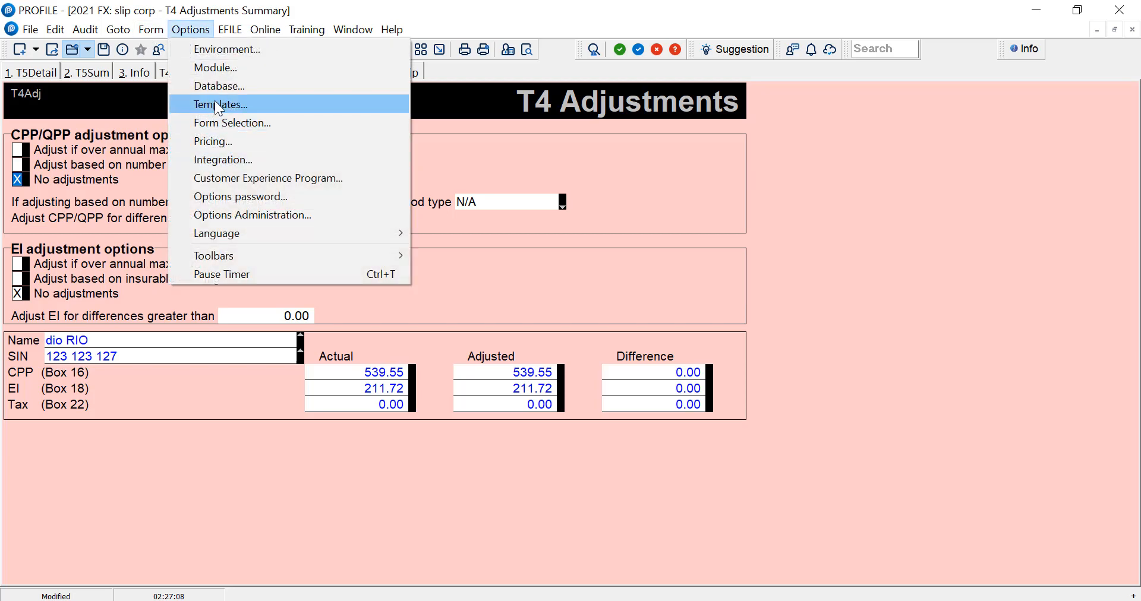
pyautogui.click(206, 70)
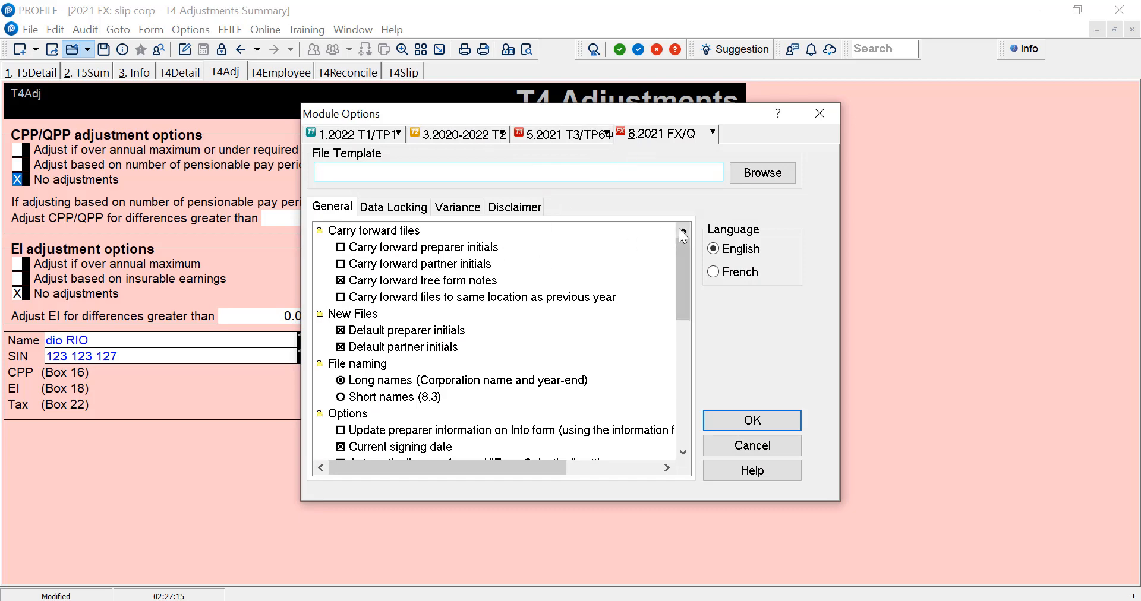
pyautogui.moveTo(681, 269); pyautogui.dragTo(625, 407)
pyautogui.press('Escape')
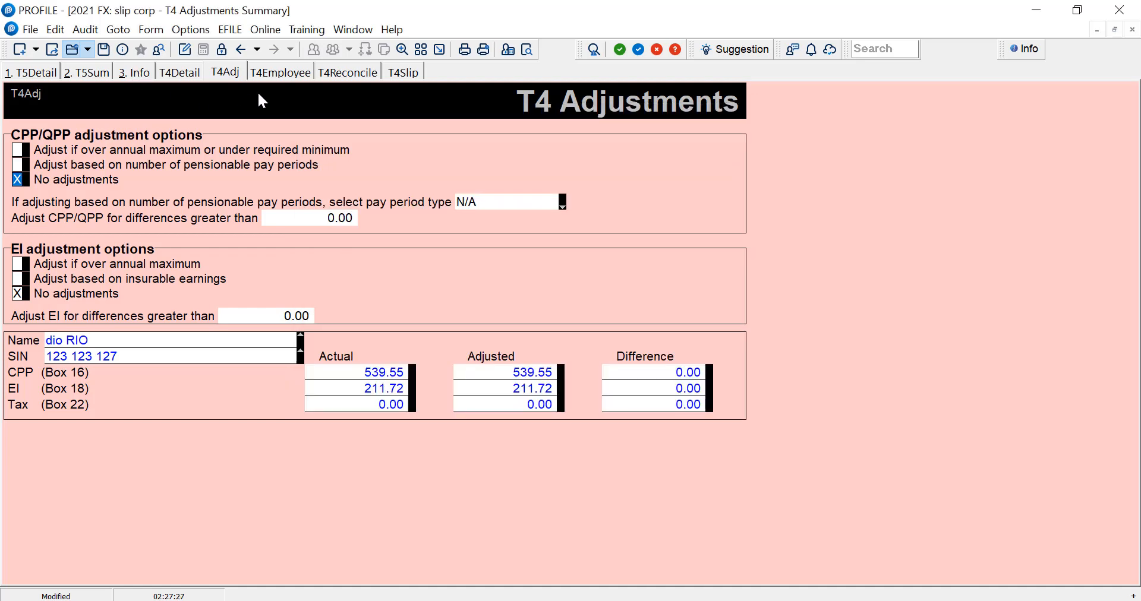
# - Review the T4 Employee Summary and T4 Reconciliation forms, and revisit the T4 Details and T4 Adjustments forms
pyautogui.click(285, 72)
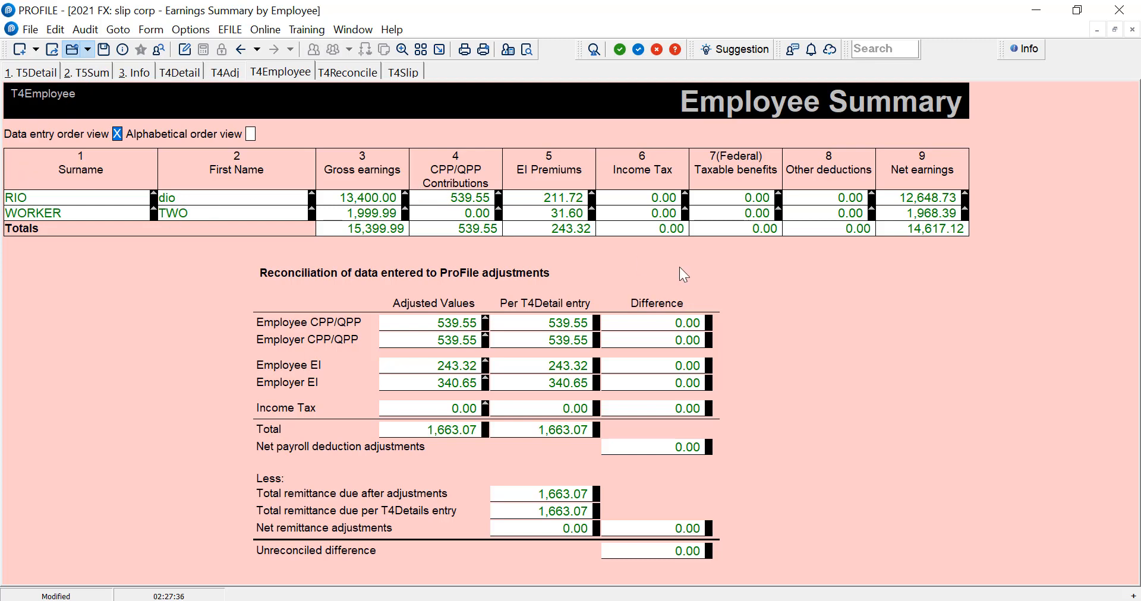
pyautogui.click(348, 78)
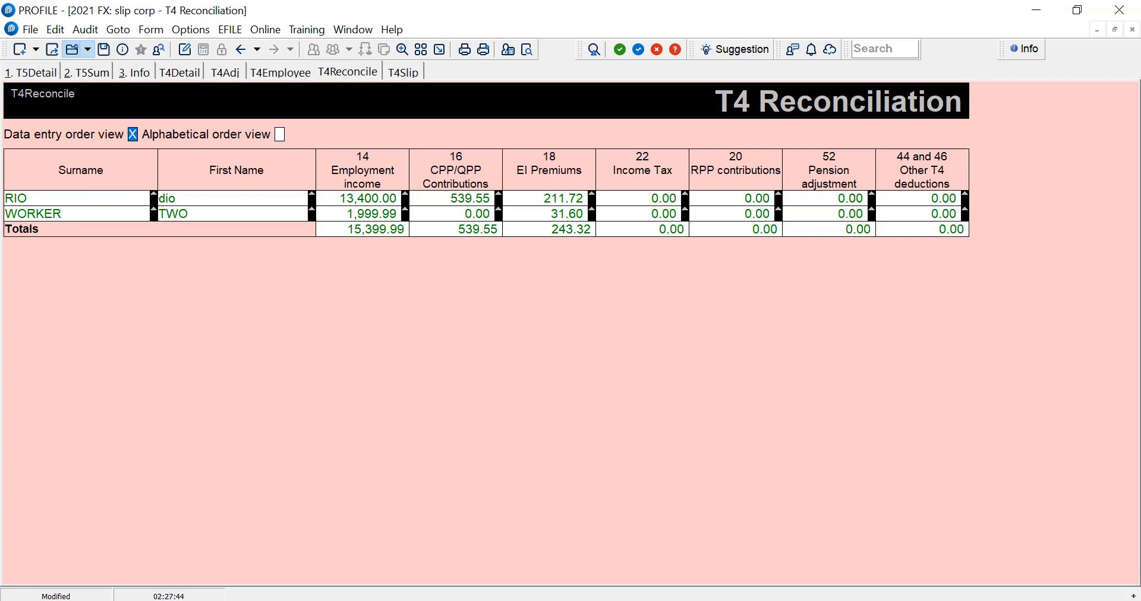
pyautogui.click(177, 73)
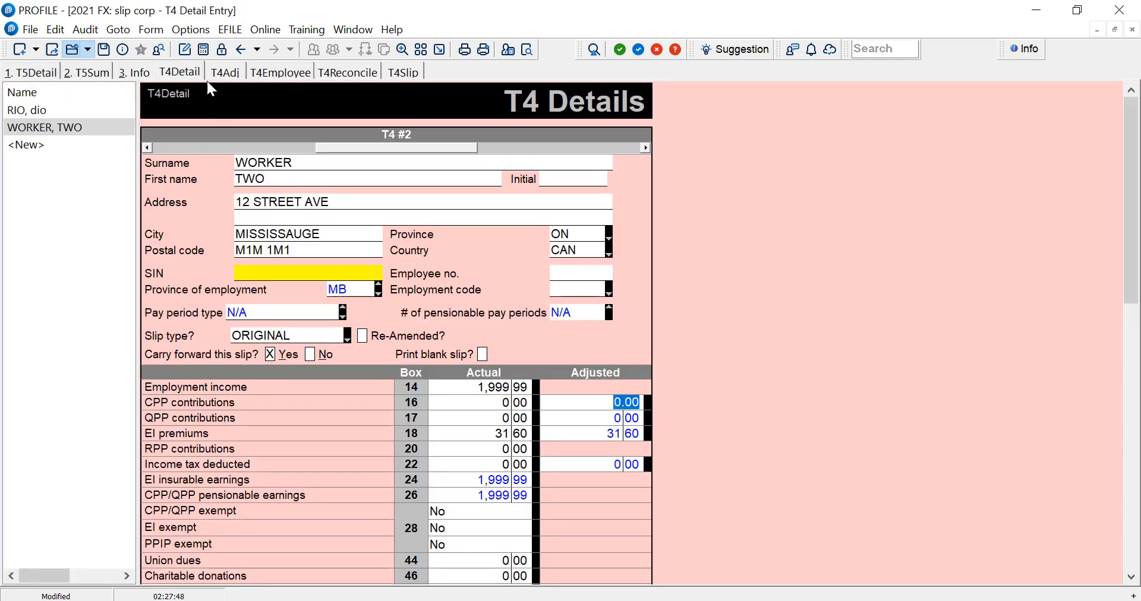
pyautogui.click(228, 73)
pyautogui.click(278, 74)
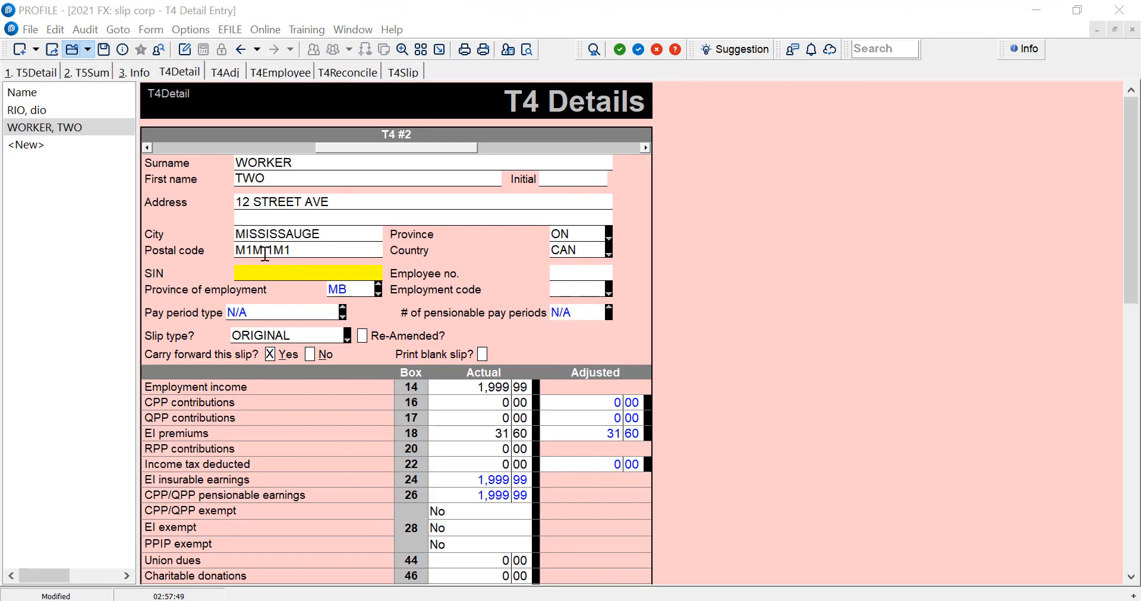
# - Start an EFILE session for federal slips, review each slip's status and MM Error column, and cancel the session
pyautogui.click(265, 251)
pyautogui.click(238, 34)
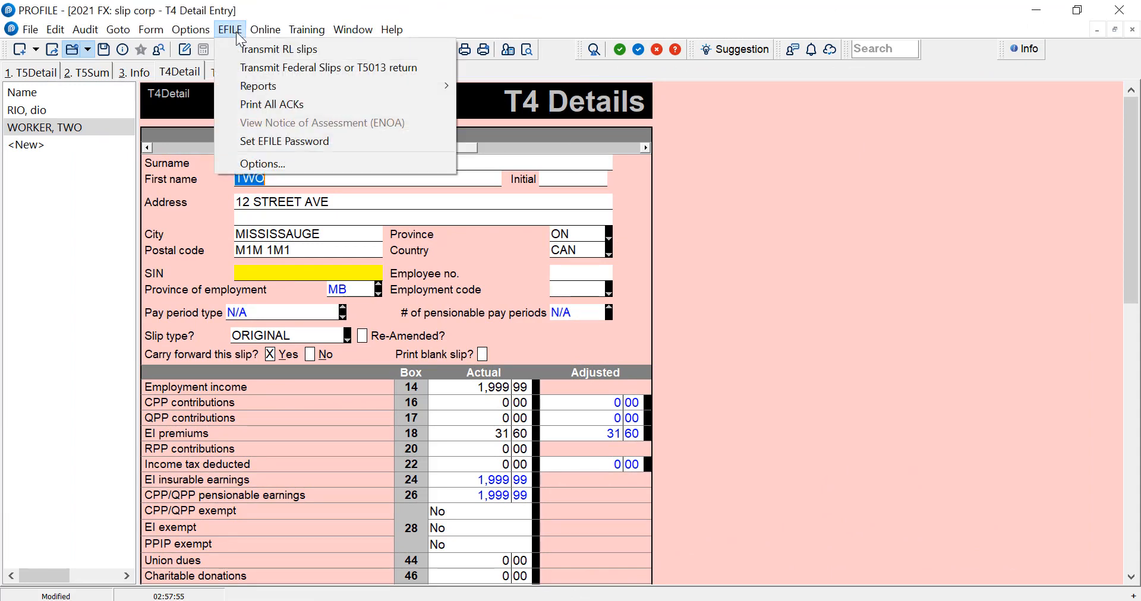
pyautogui.click(290, 68)
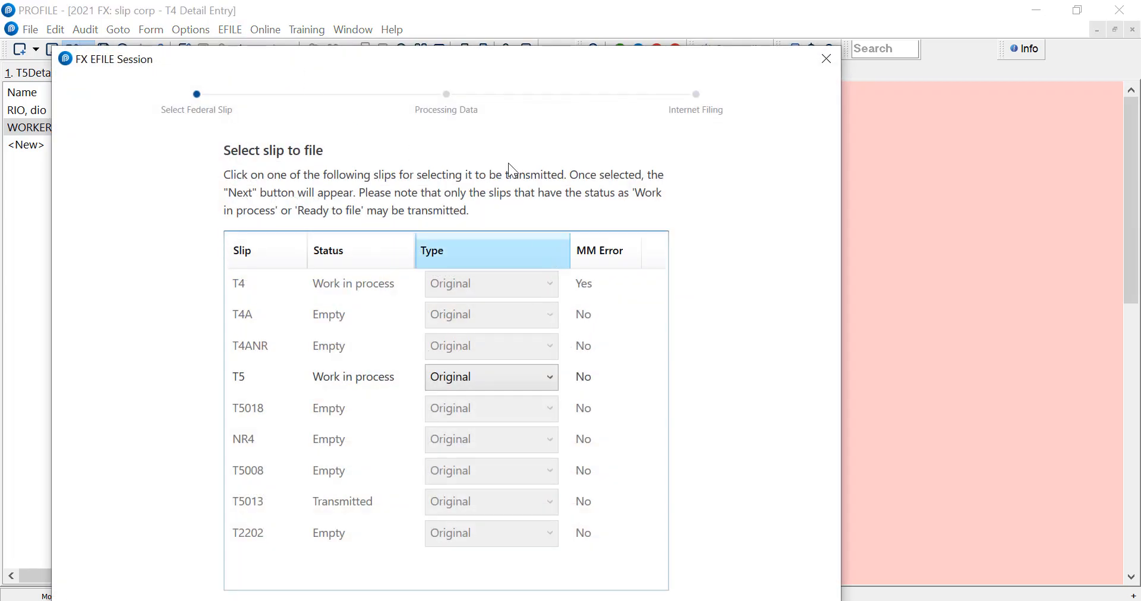
pyautogui.moveTo(505, 66); pyautogui.dragTo(505, 30)
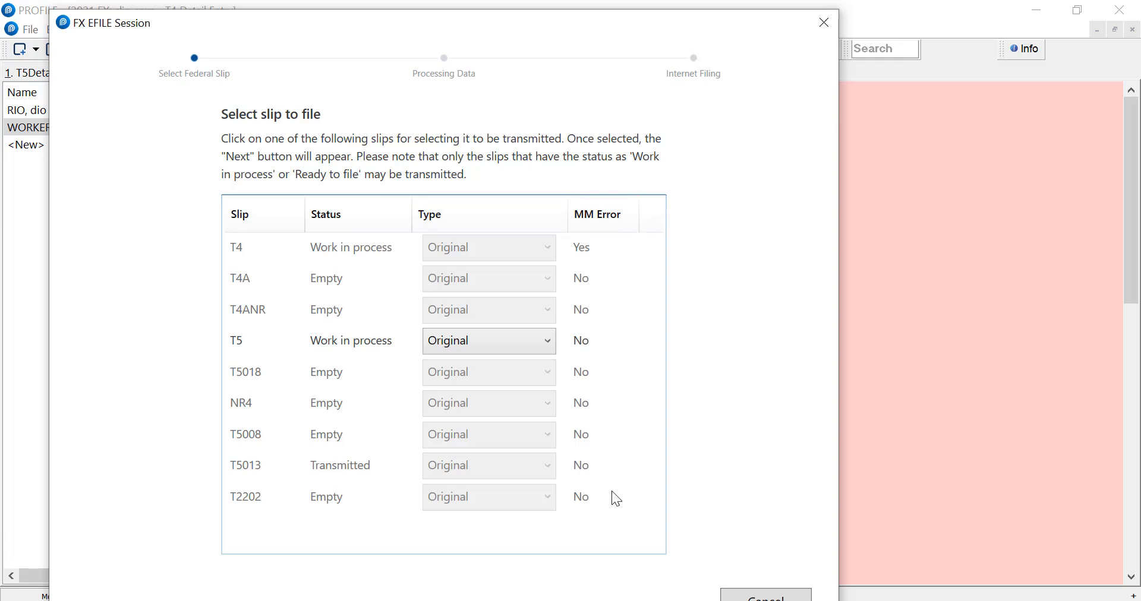
pyautogui.moveTo(545, 29); pyautogui.dragTo(555, 16)
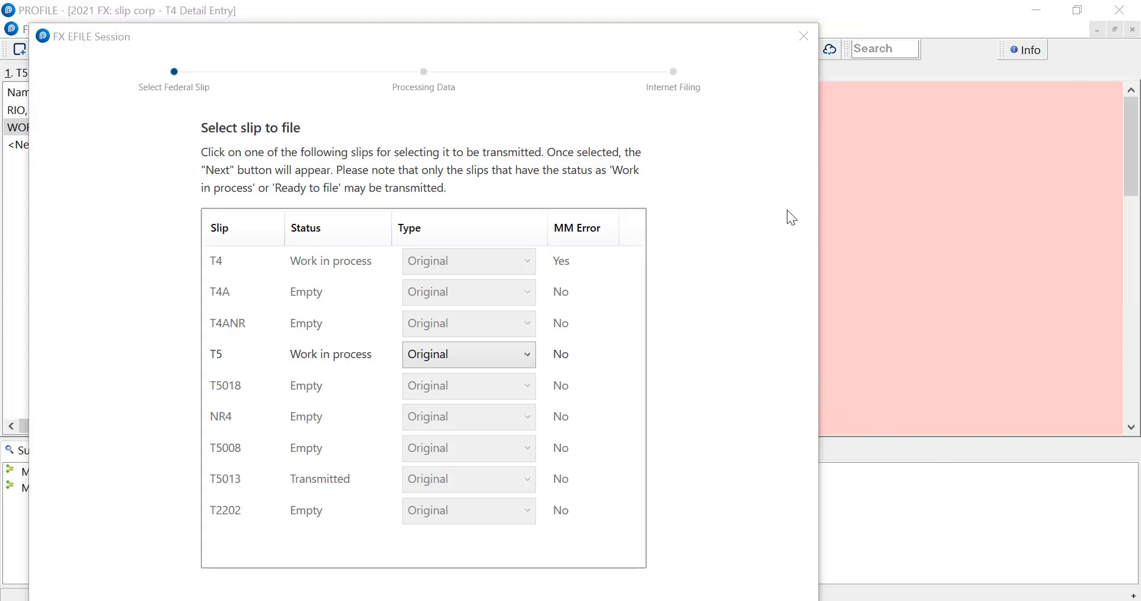
pyautogui.moveTo(654, 36); pyautogui.dragTo(655, 13)
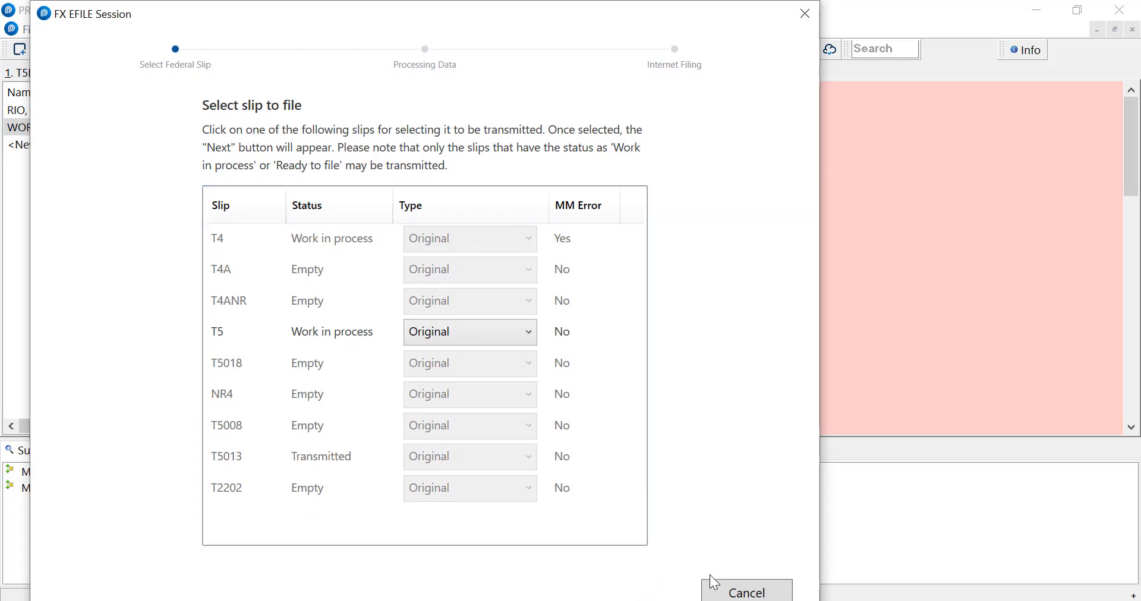
pyautogui.click(713, 590)
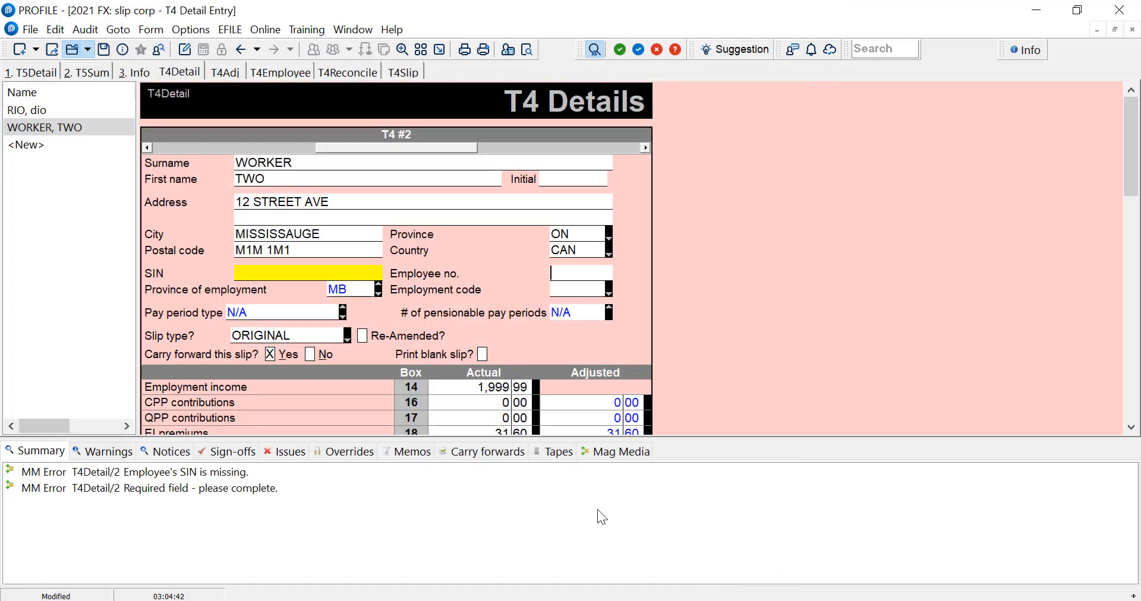
# - Show the audit message summary and go to the T4Detail/2 field reported for the employee's missing SIN
pyautogui.click(84, 29)
pyautogui.click(121, 48)
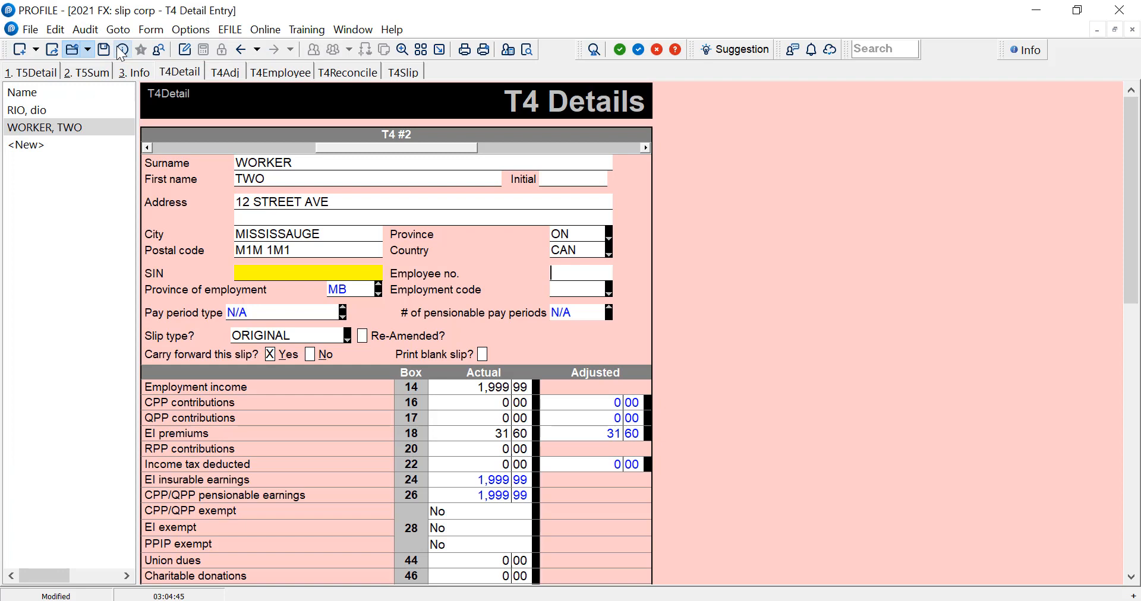
pyautogui.click(85, 29)
pyautogui.click(111, 50)
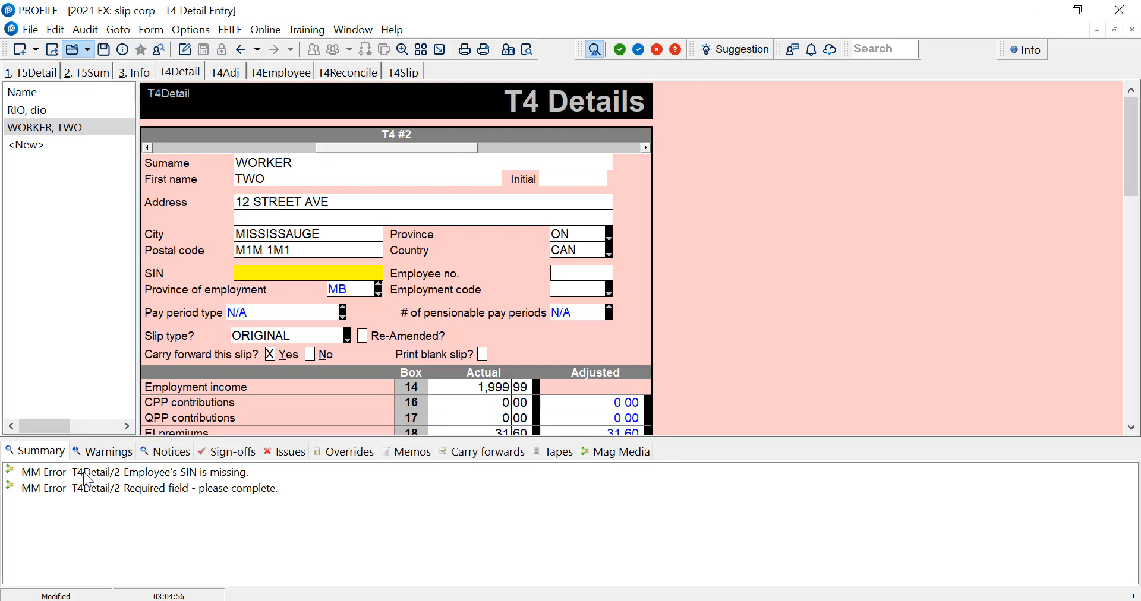
pyautogui.doubleClick(178, 473)
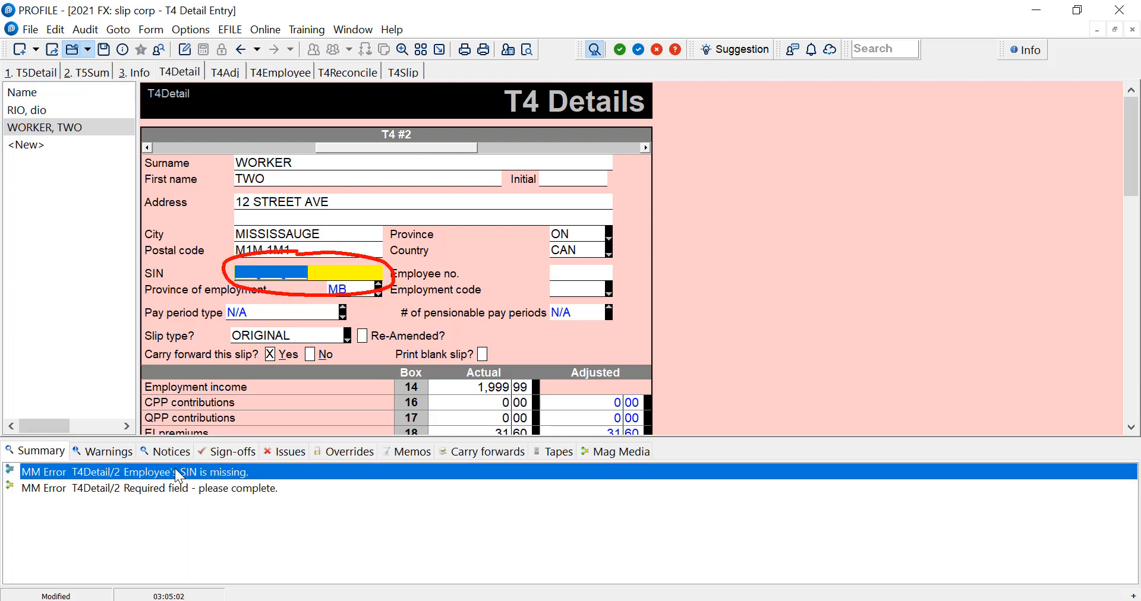
# - Fill in the employee's missing SIN on the second T4 slip
pyautogui.rightClick(244, 275)
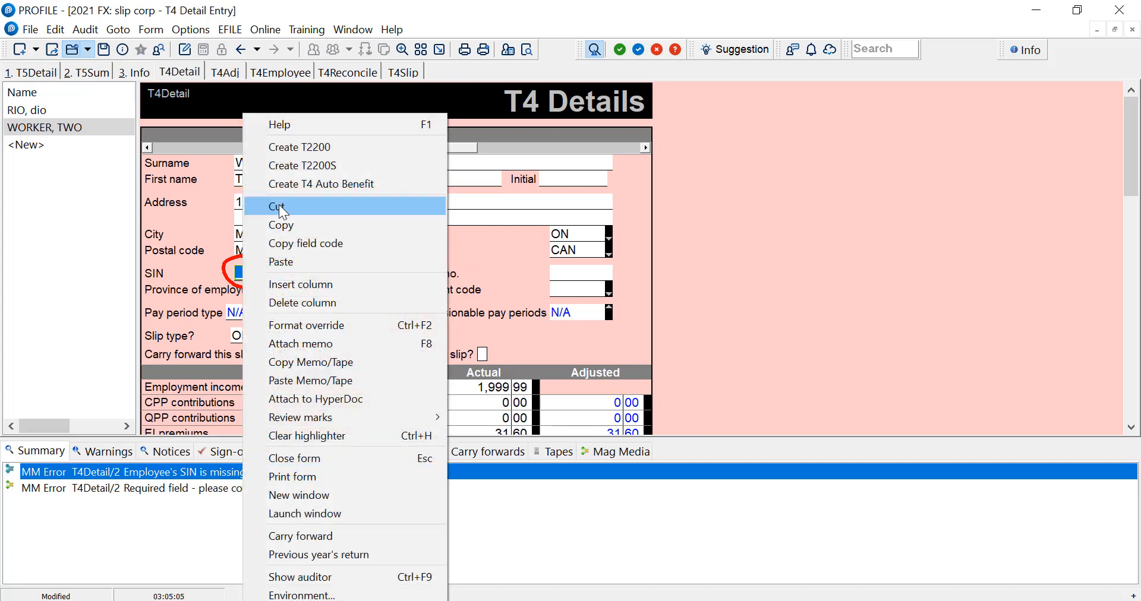
pyautogui.click(304, 233)
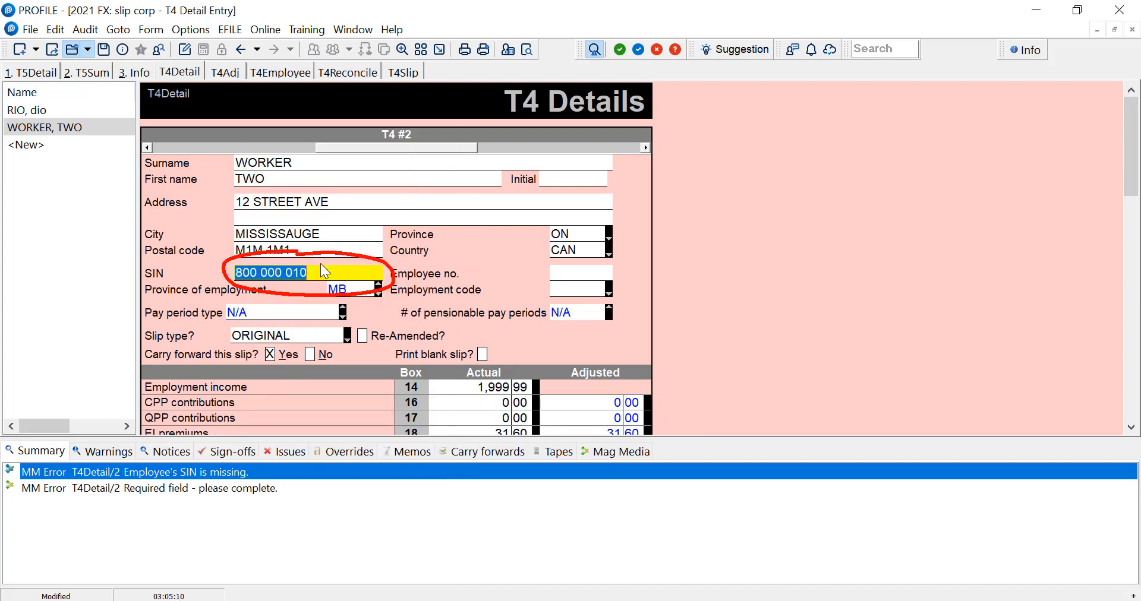
pyautogui.click(308, 318)
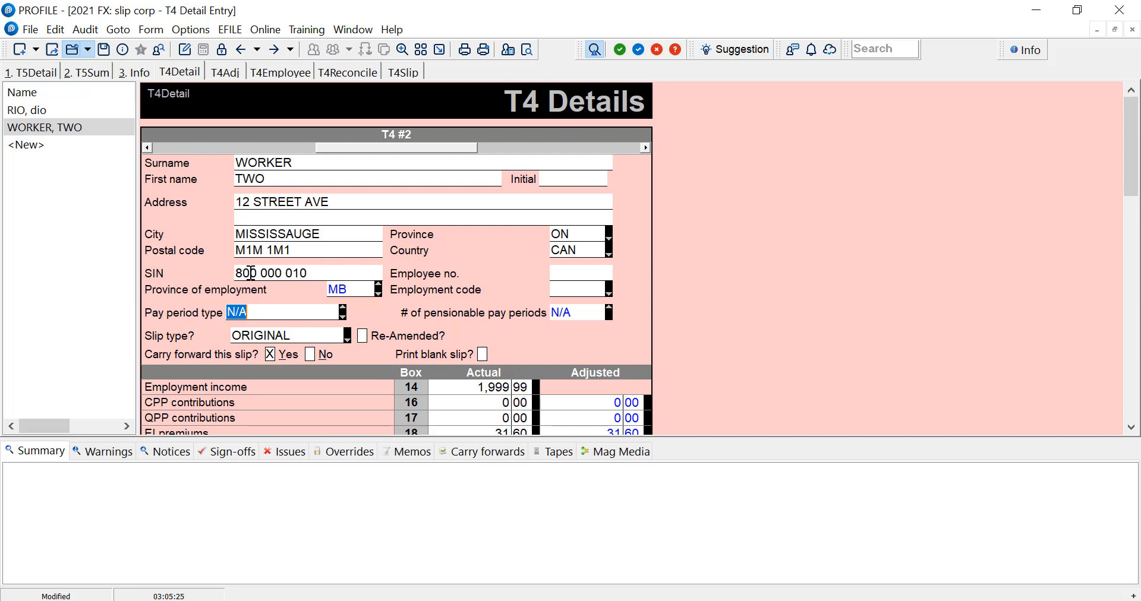
pyautogui.click(250, 272)
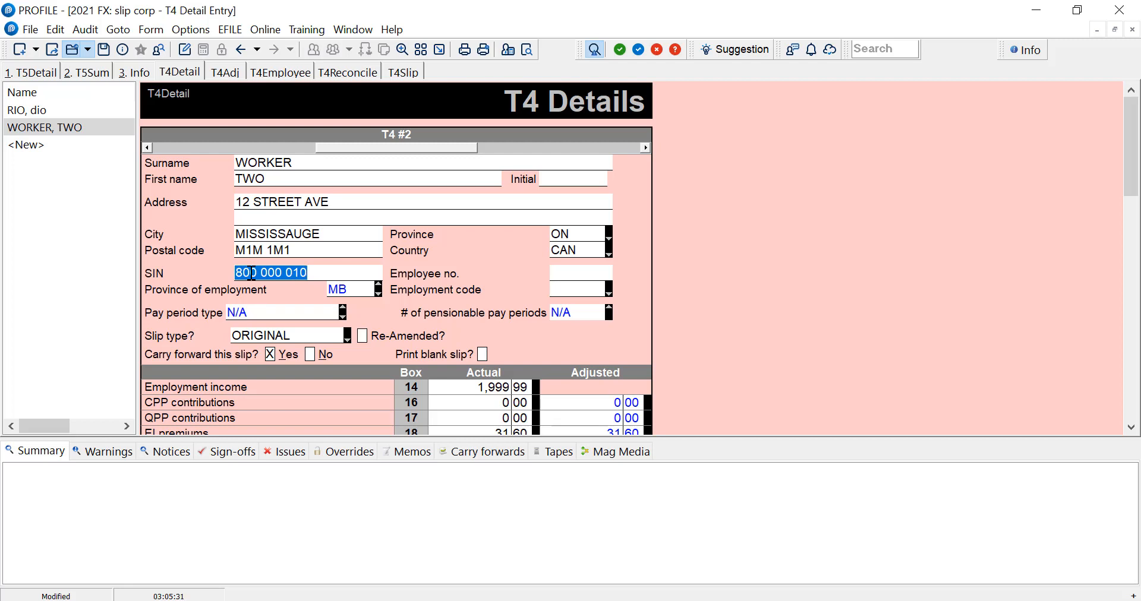
pyautogui.click(250, 273)
pyautogui.doubleClick(250, 273)
pyautogui.click(304, 312)
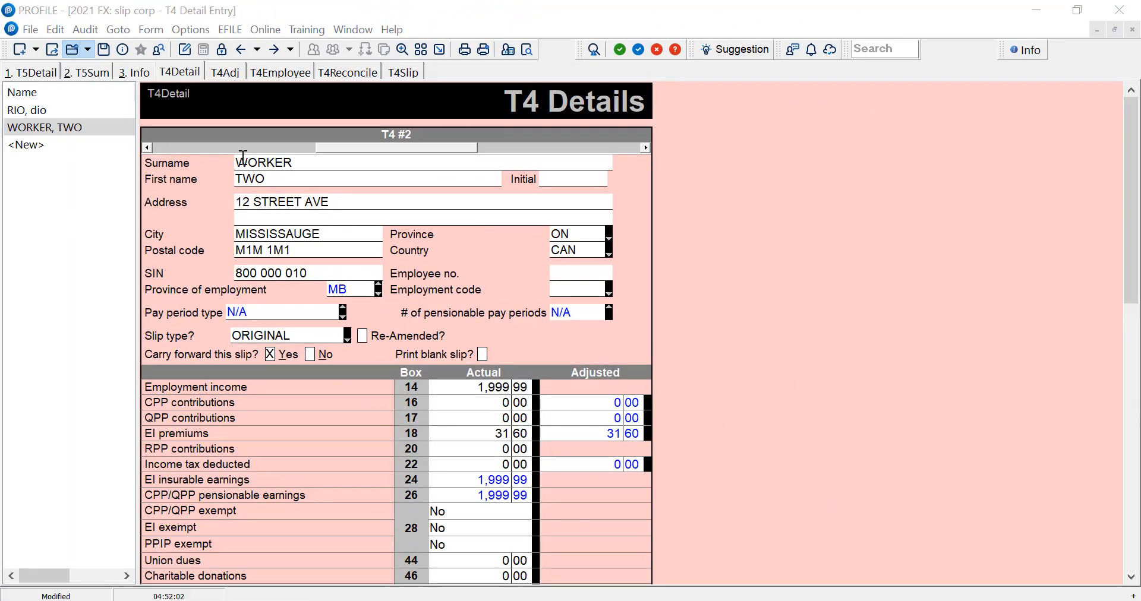
# - Review the first employee's T4 Details and return to the second employee's slip
pyautogui.click(37, 110)
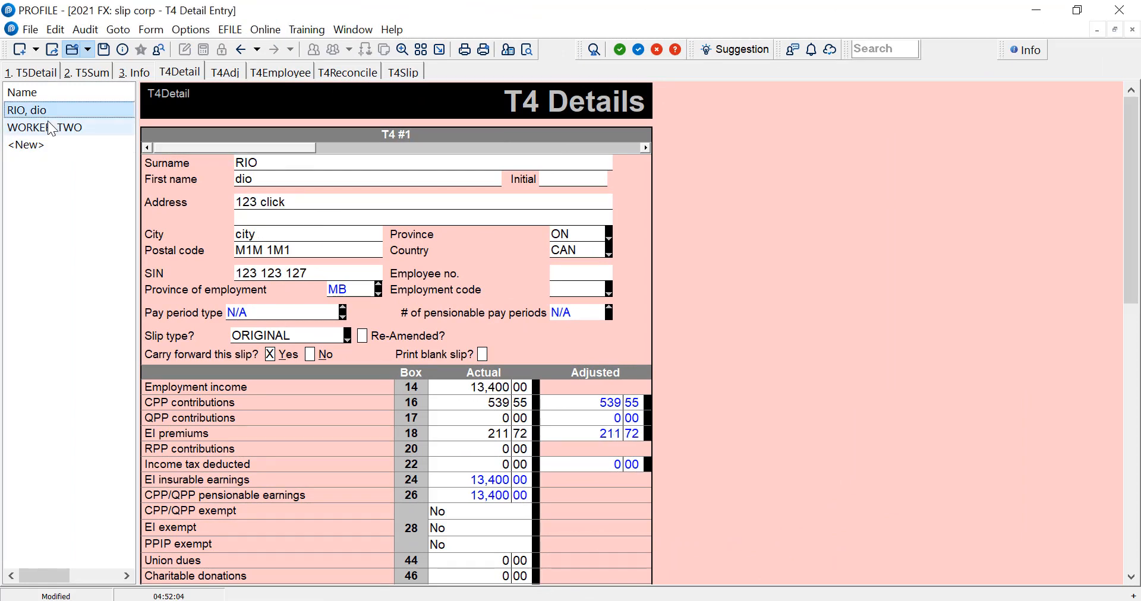
pyautogui.click(48, 123)
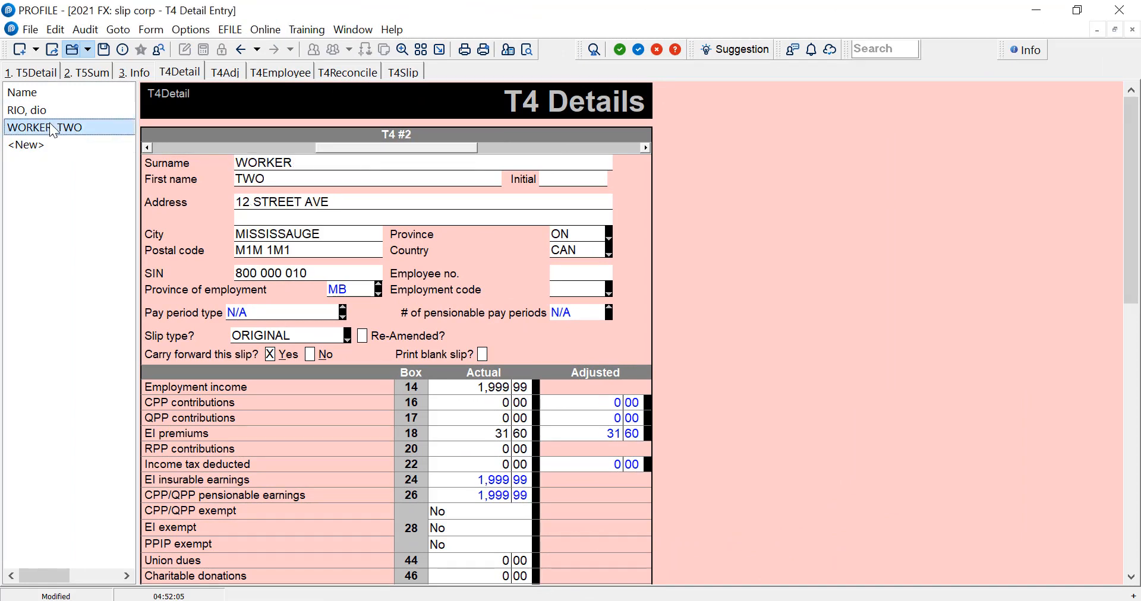
pyautogui.click(379, 156)
pyautogui.click(492, 161)
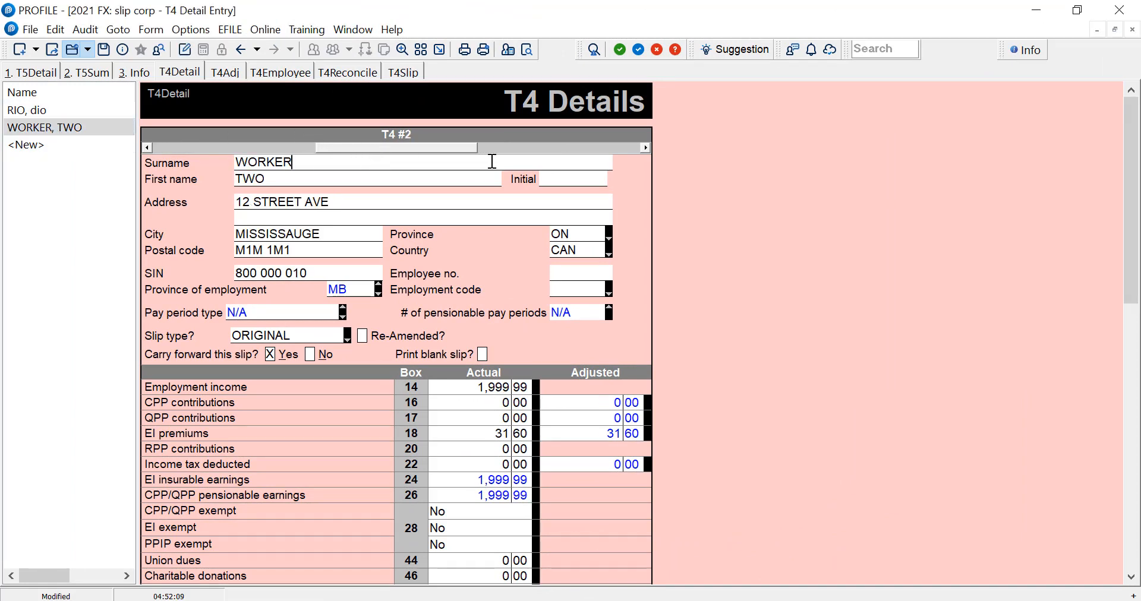
pyautogui.click(492, 161)
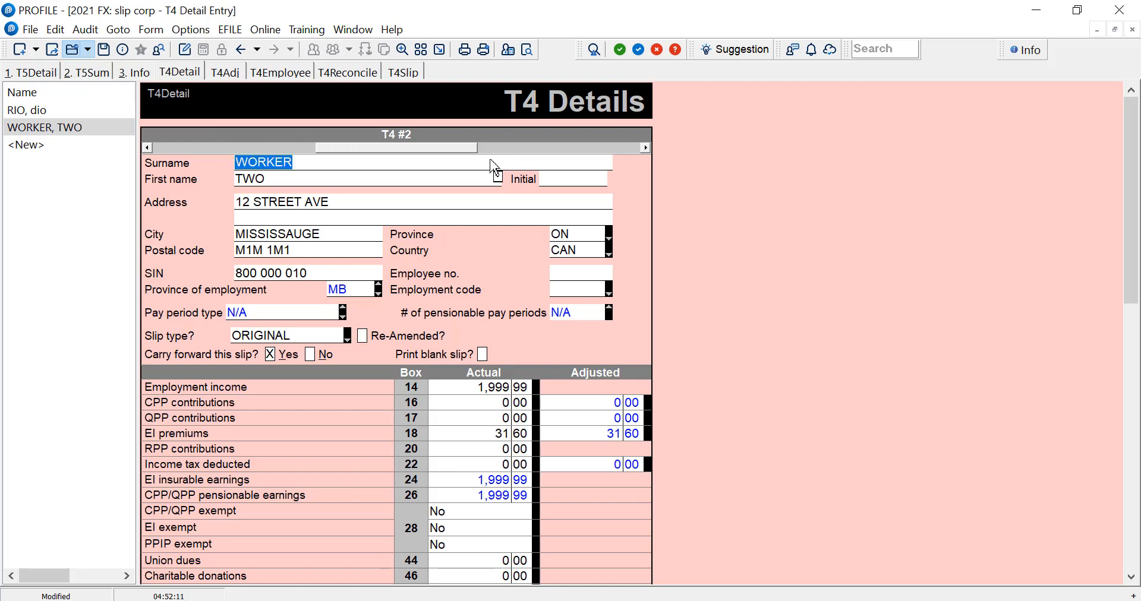
# - Review the T4 slip printing options, trying out the slip type, employee selection and Original and Amended state filters
pyautogui.click(484, 50)
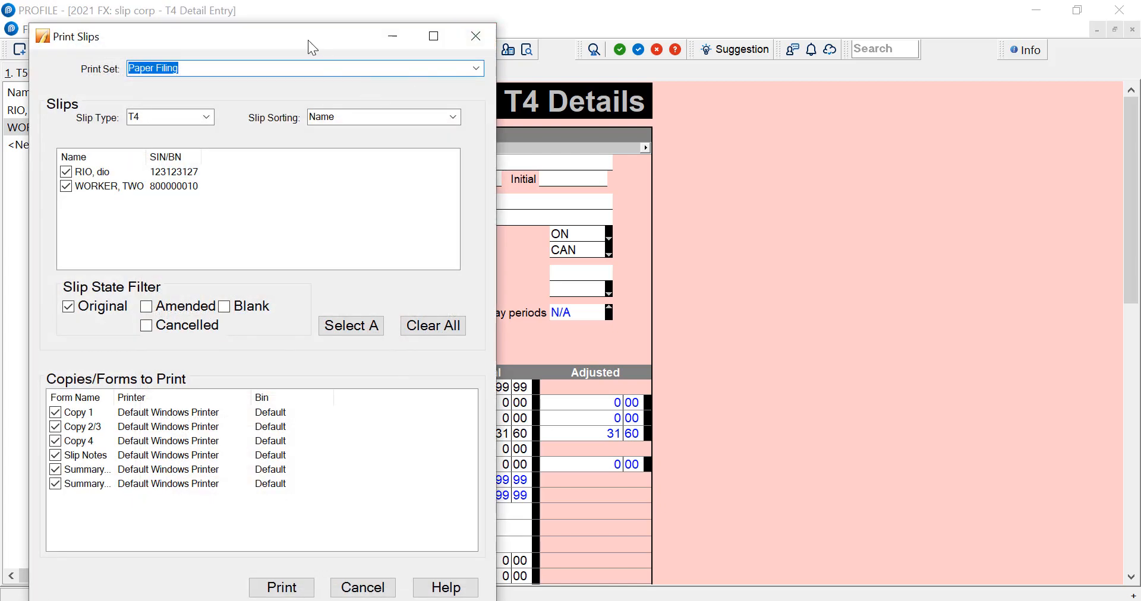
pyautogui.moveTo(308, 41); pyautogui.dragTo(450, 31)
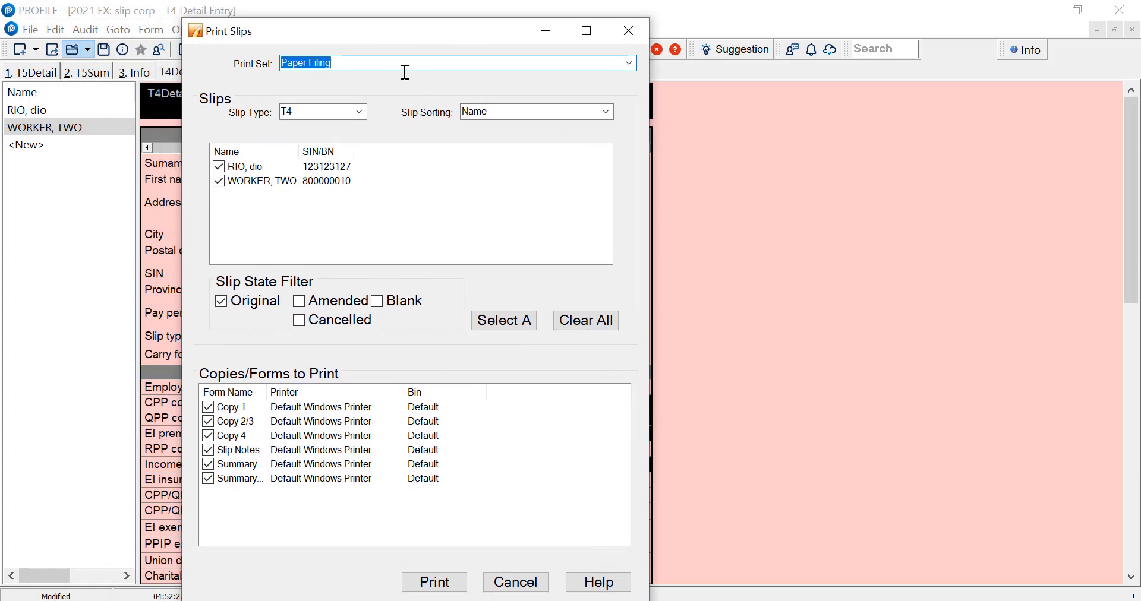
pyautogui.click(359, 112)
pyautogui.click(359, 112)
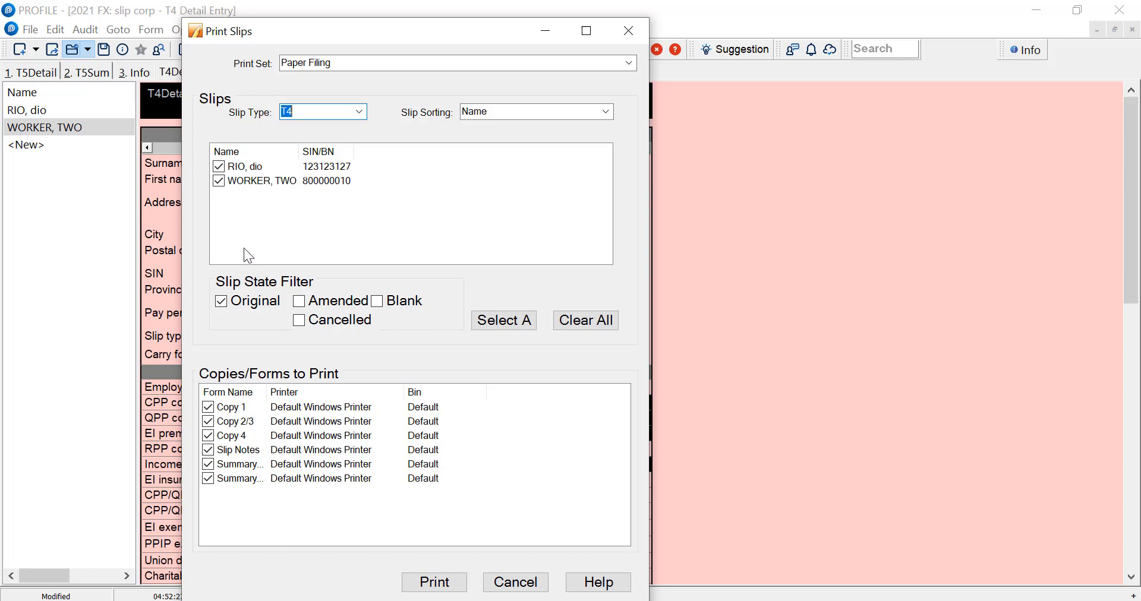
pyautogui.click(216, 183)
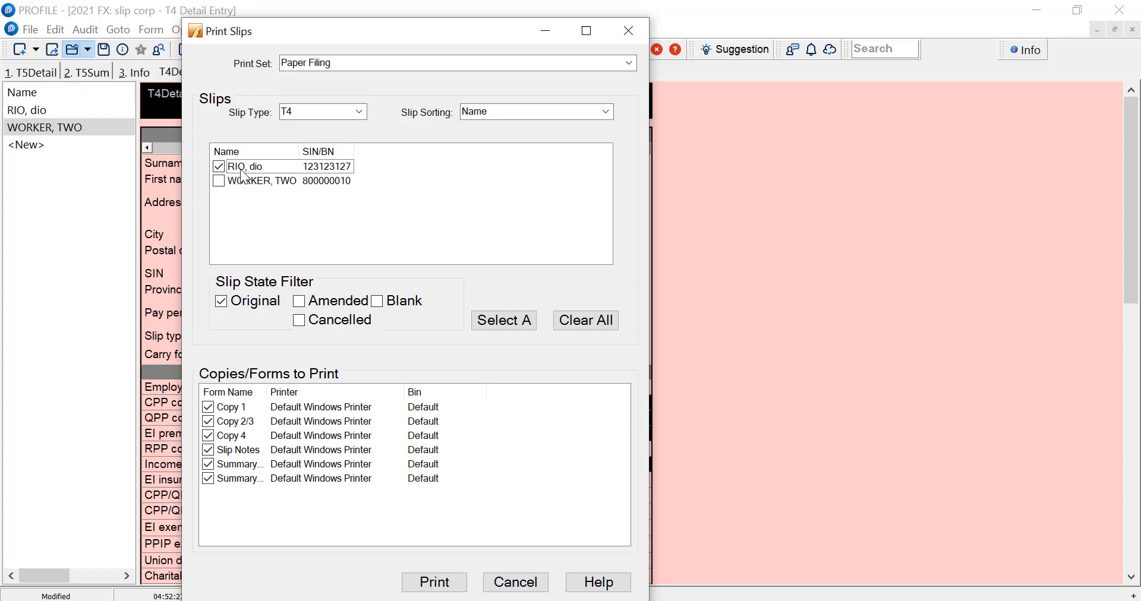
pyautogui.click(224, 186)
pyautogui.click(222, 305)
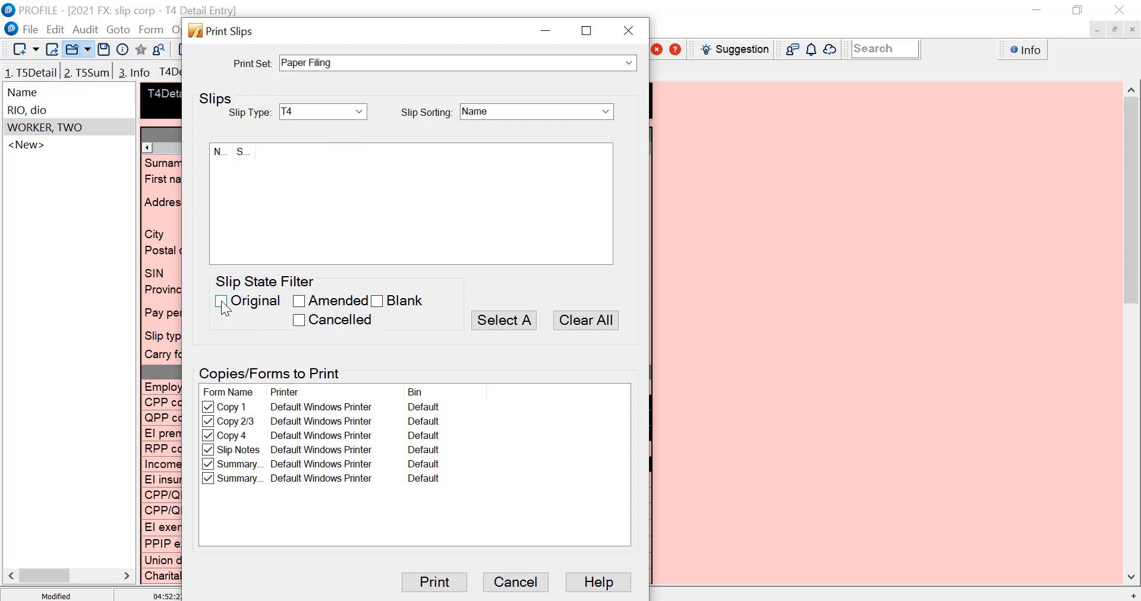
pyautogui.click(300, 304)
pyautogui.click(221, 303)
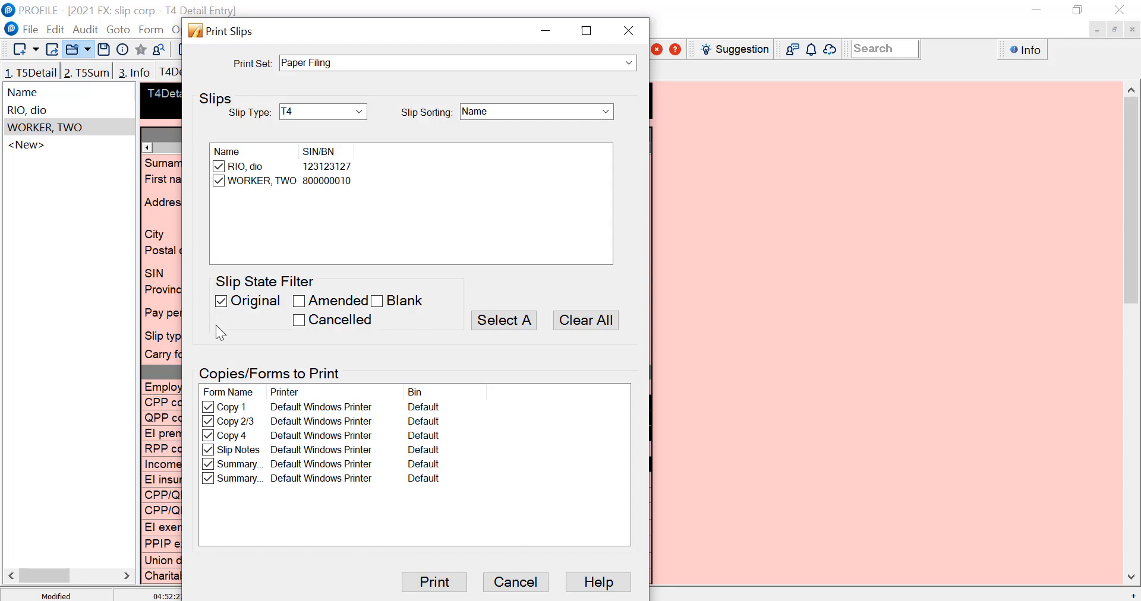
# - Limit the copies and forms to print to Copy 2/3, and cancel the slip printing
pyautogui.click(209, 409)
pyautogui.click(211, 421)
pyautogui.click(212, 422)
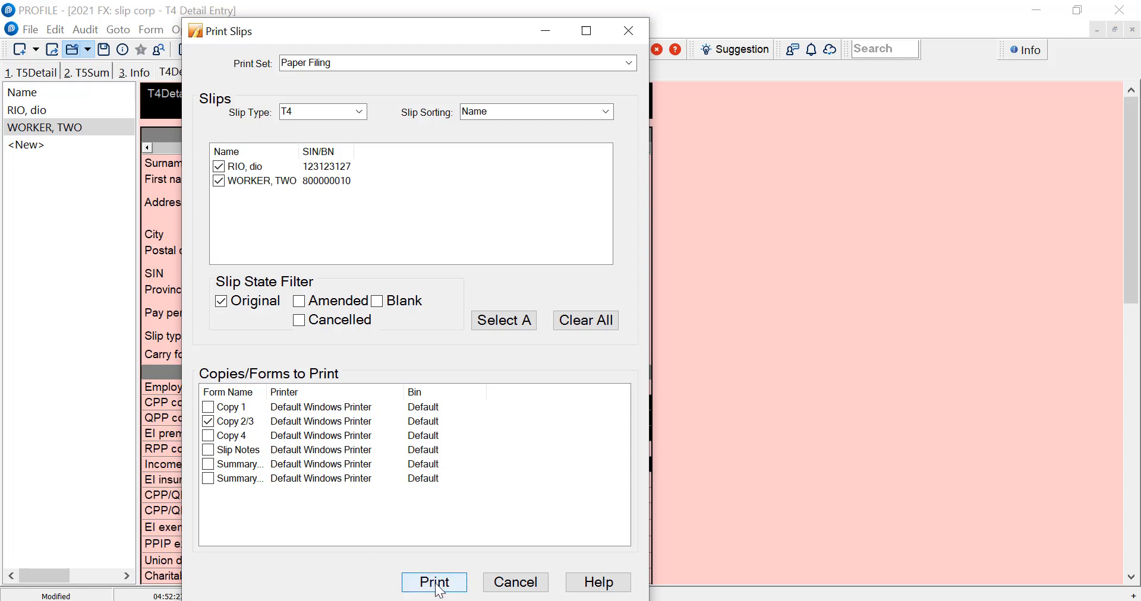
pyautogui.click(512, 584)
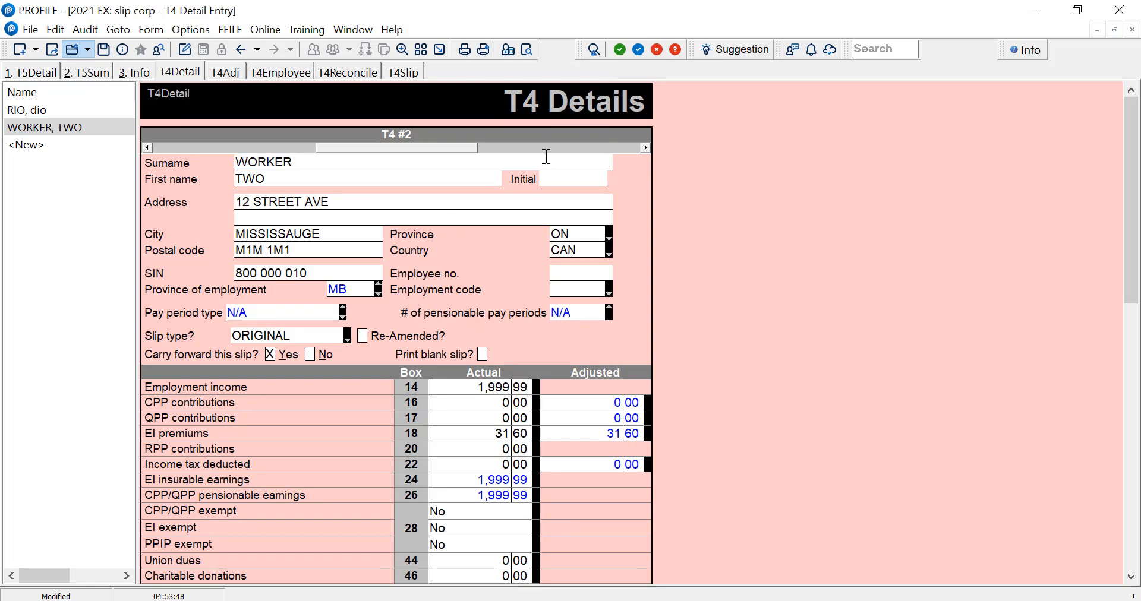
# - Review the options for printing T4 slips to PDF and close them without building the file
pyautogui.click(34, 32)
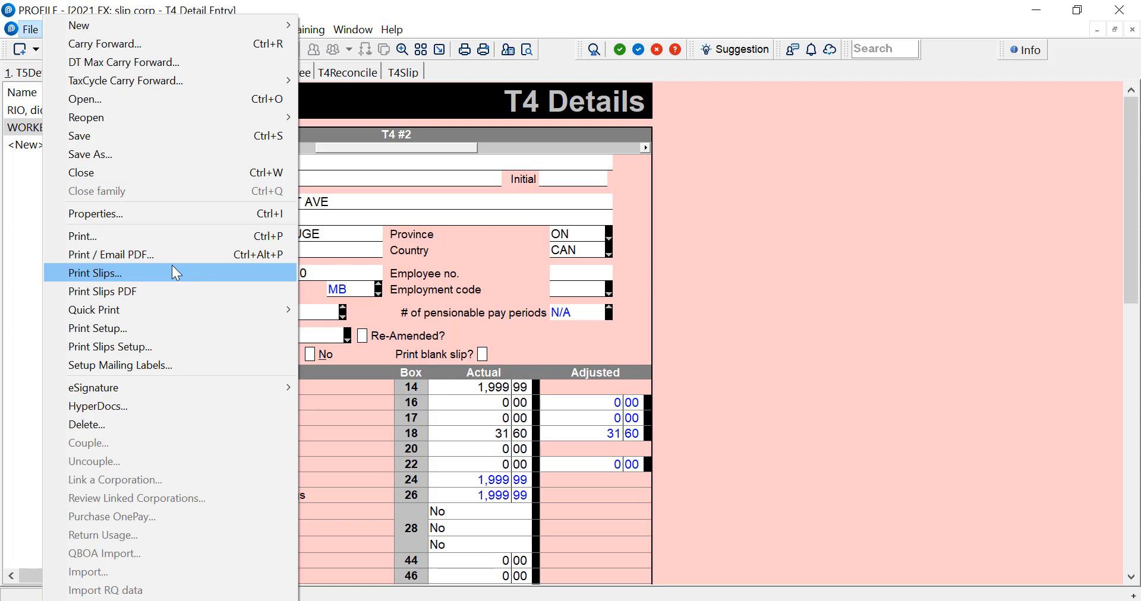
pyautogui.click(162, 294)
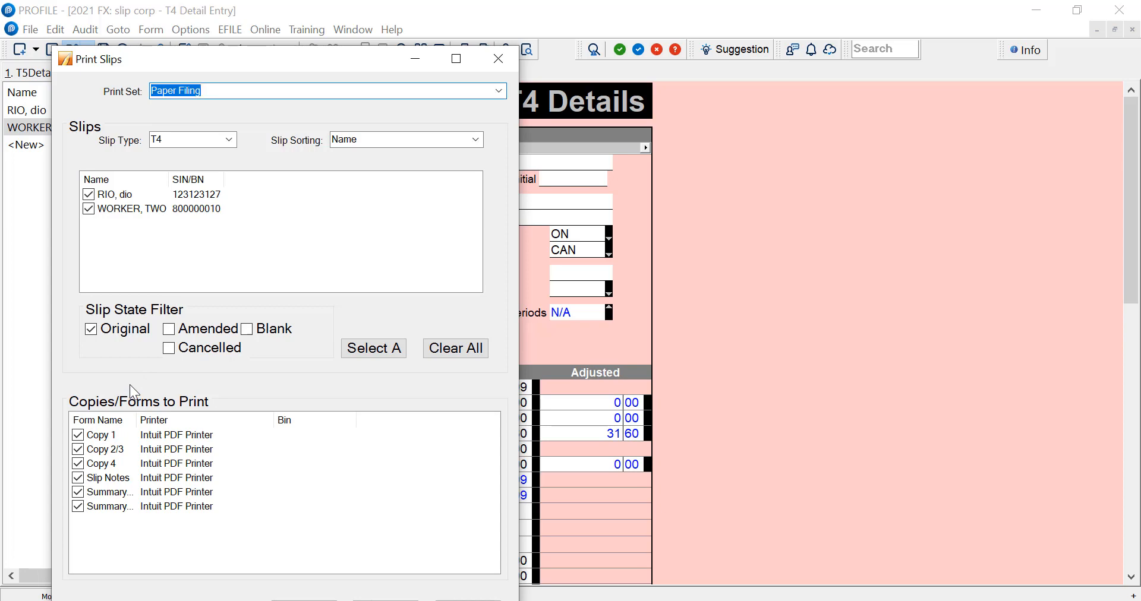
pyautogui.click(499, 58)
# - Open the slips print setup, review the T5 and T4A settings, and return to the T4 settings
pyautogui.click(30, 29)
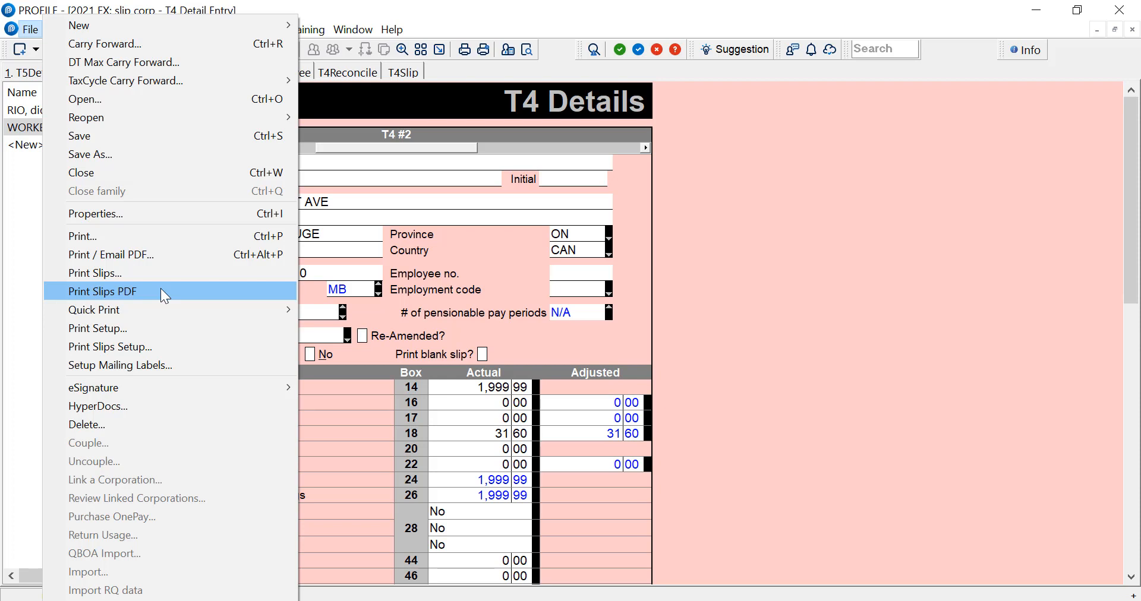
pyautogui.click(182, 339)
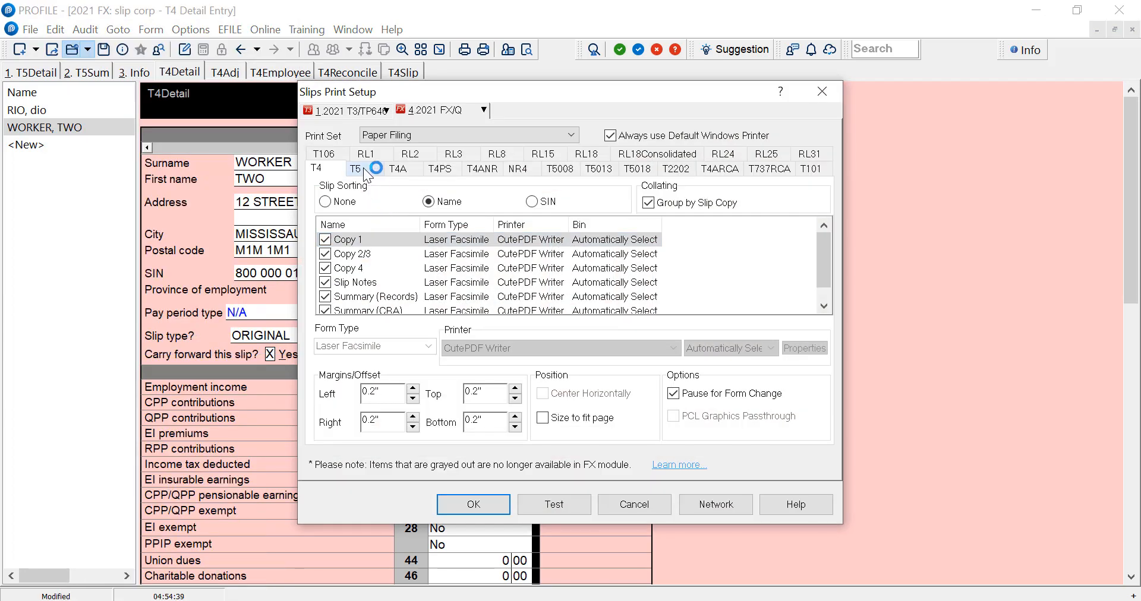
pyautogui.click(363, 167)
pyautogui.click(403, 169)
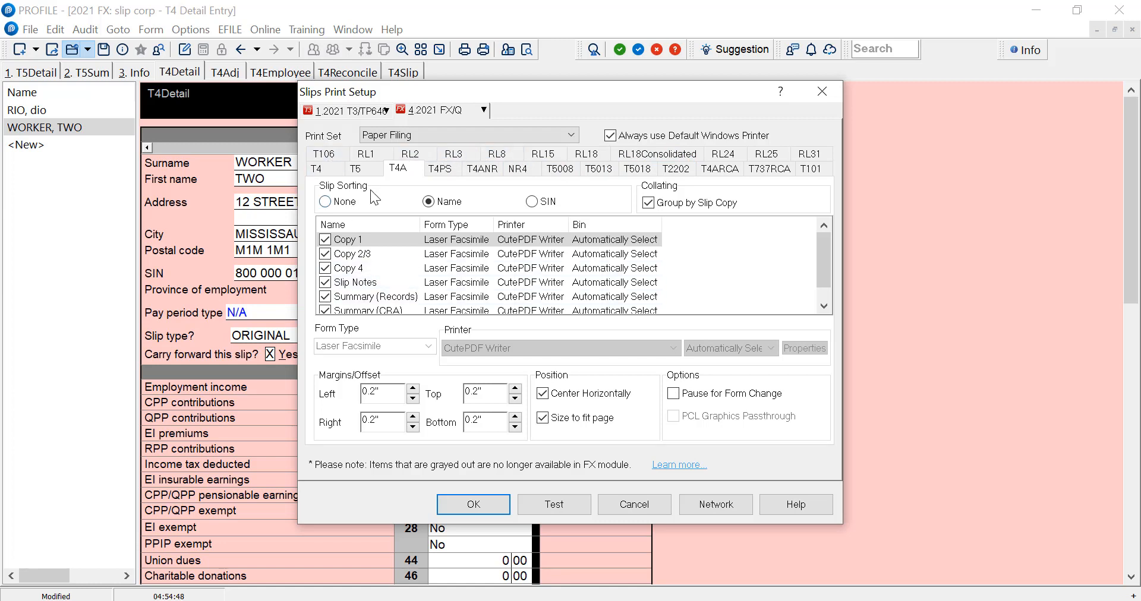
pyautogui.click(321, 173)
# - Exclude Copy 1, Copy 4, Slip Notes and both summaries from the T4 Paper Filing print set, keeping Copy 2/3, and save the setup
pyautogui.click(325, 239)
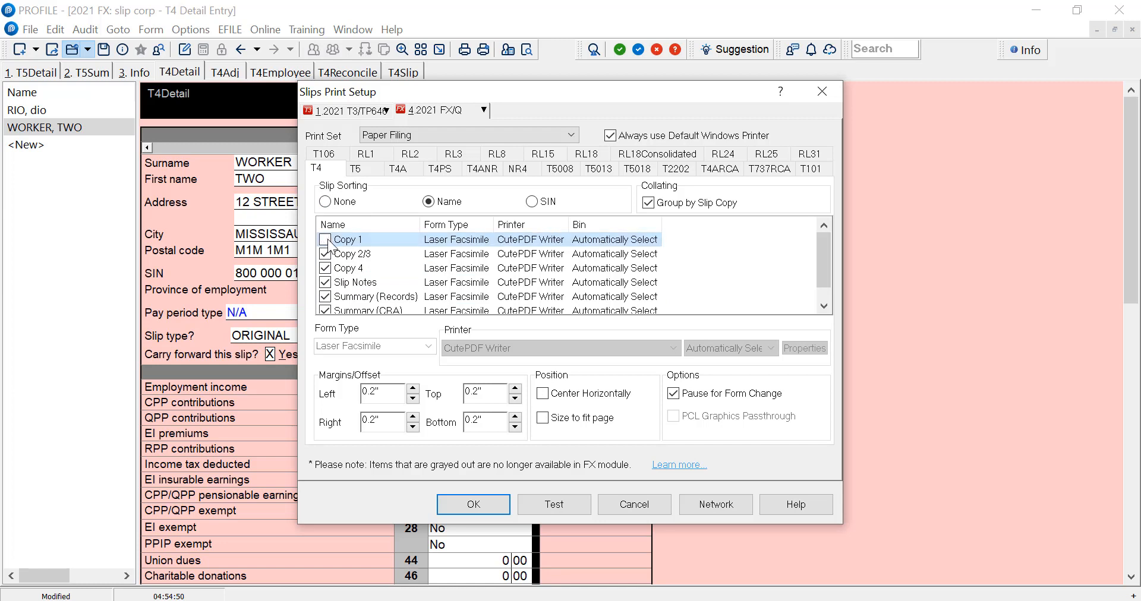
pyautogui.click(325, 268)
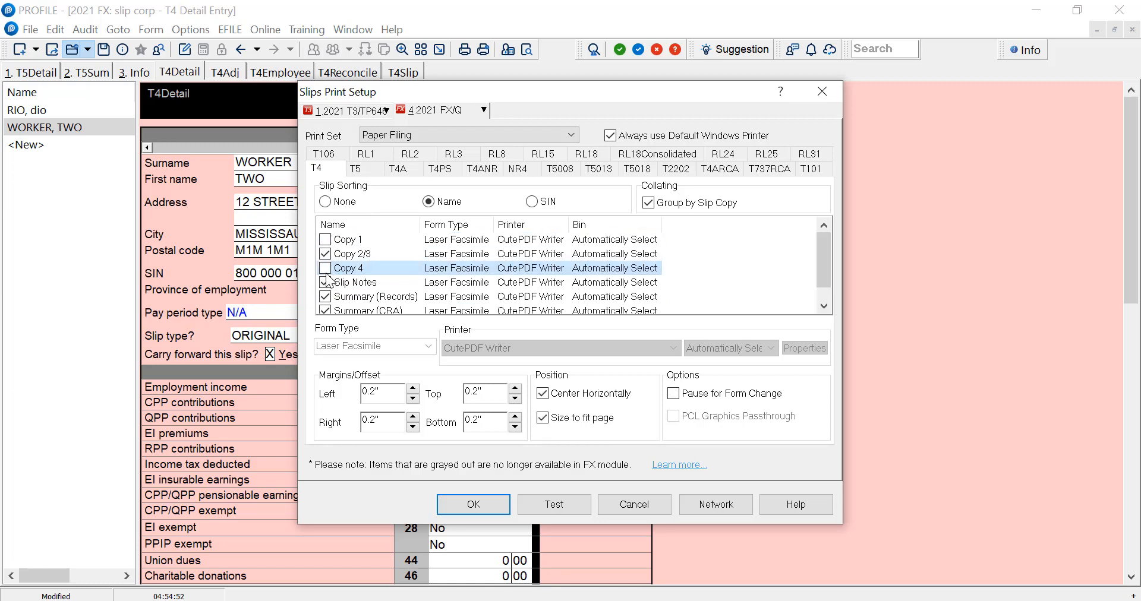
pyautogui.click(325, 282)
pyautogui.click(325, 296)
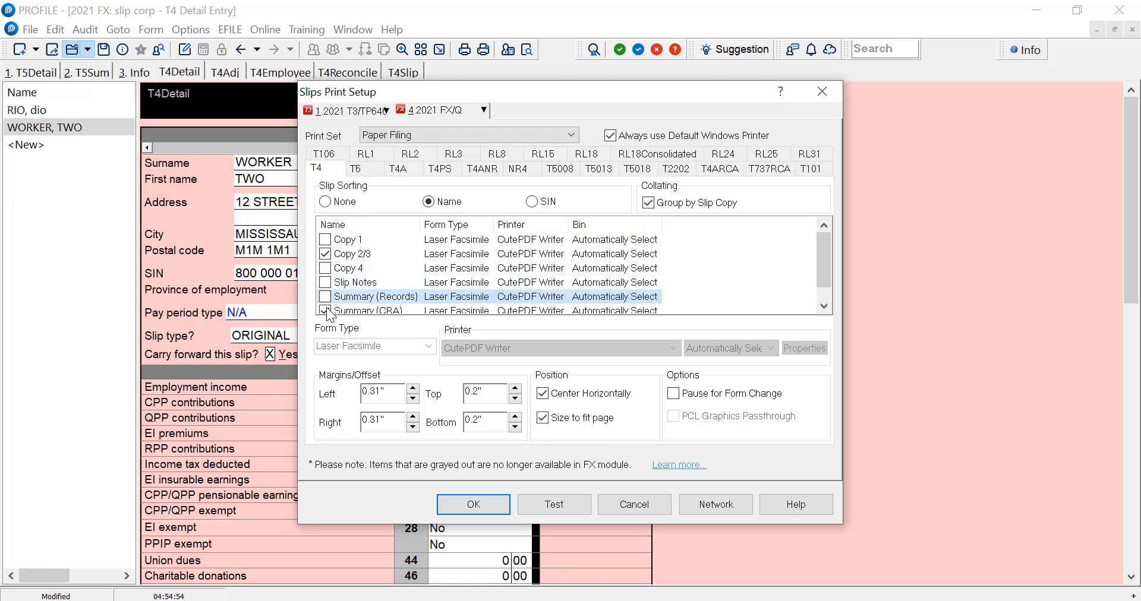
pyautogui.click(325, 310)
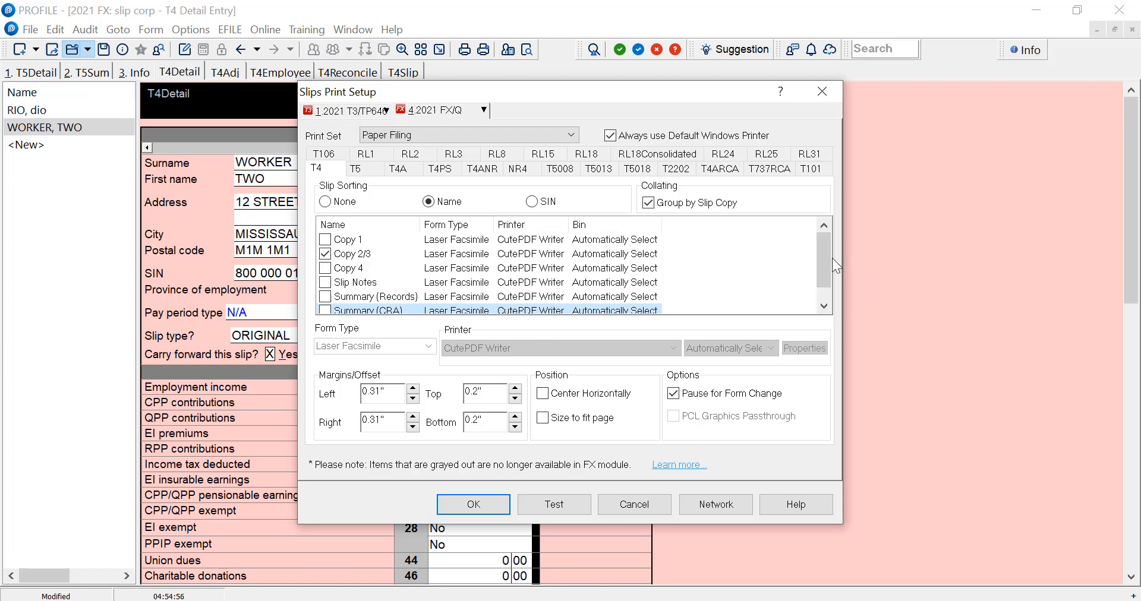
pyautogui.scroll(-1, 829, 255)
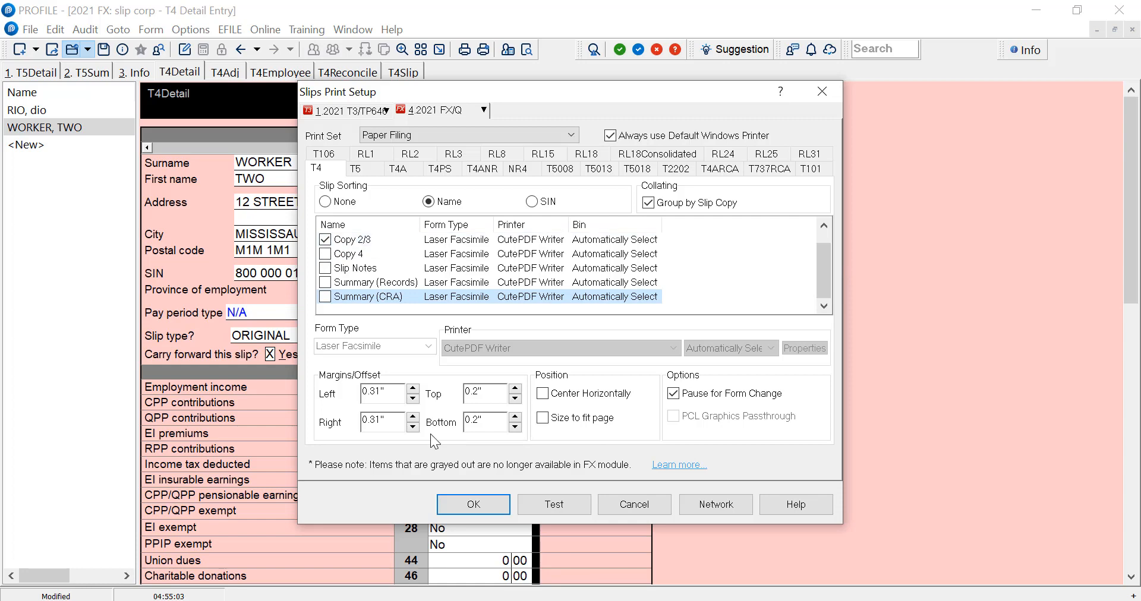
pyautogui.click(474, 505)
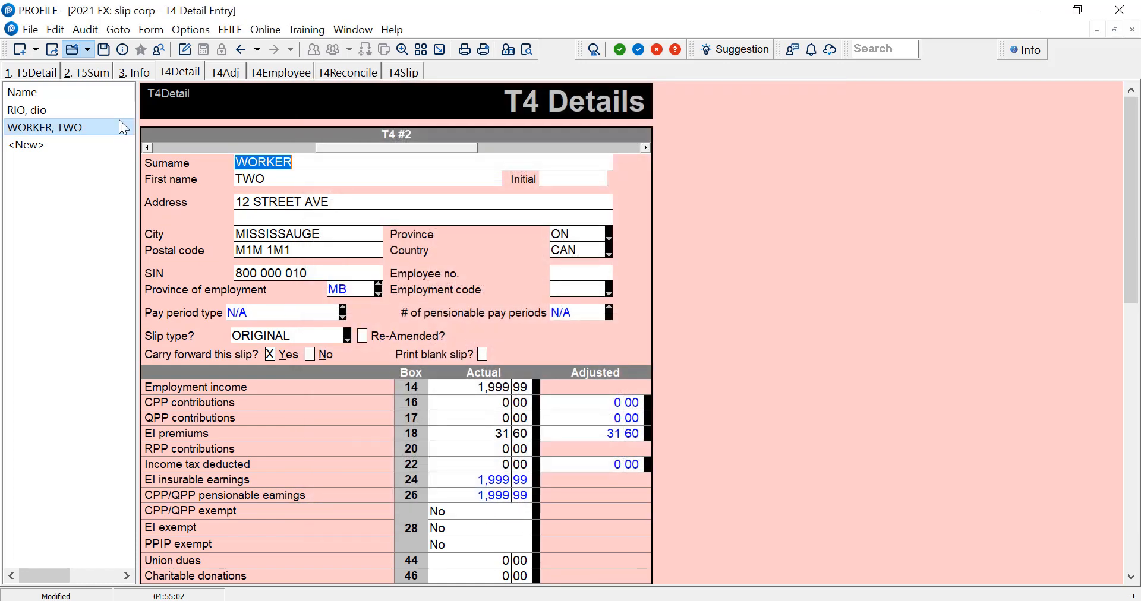
# - Check the T4 copies preselected for printing slips to PDF, cancel, and open regular slip printing
pyautogui.click(30, 29)
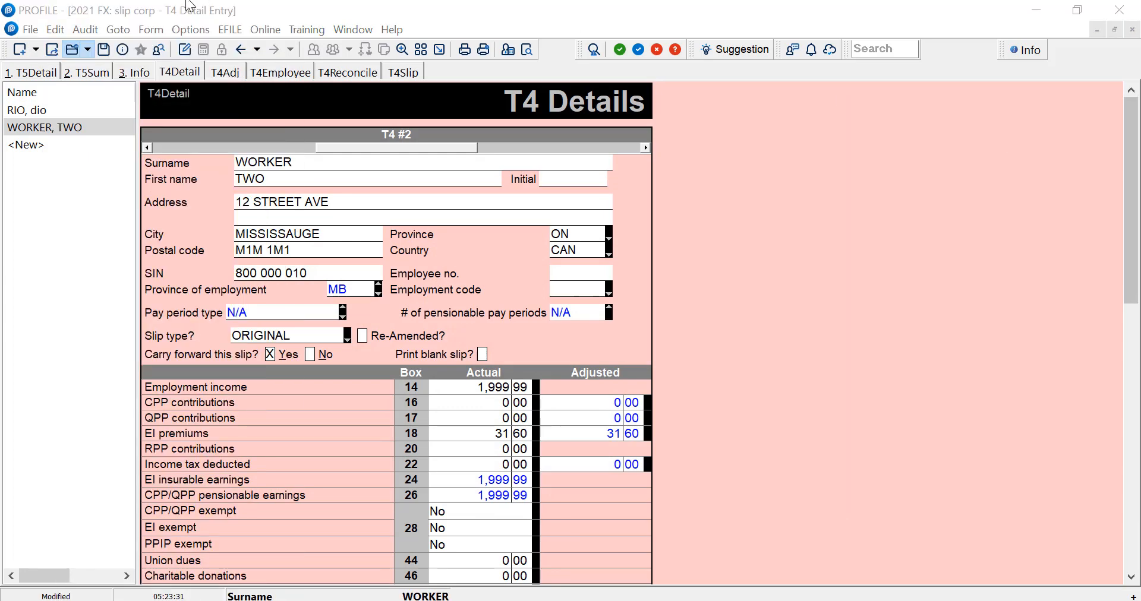
pyautogui.click(28, 30)
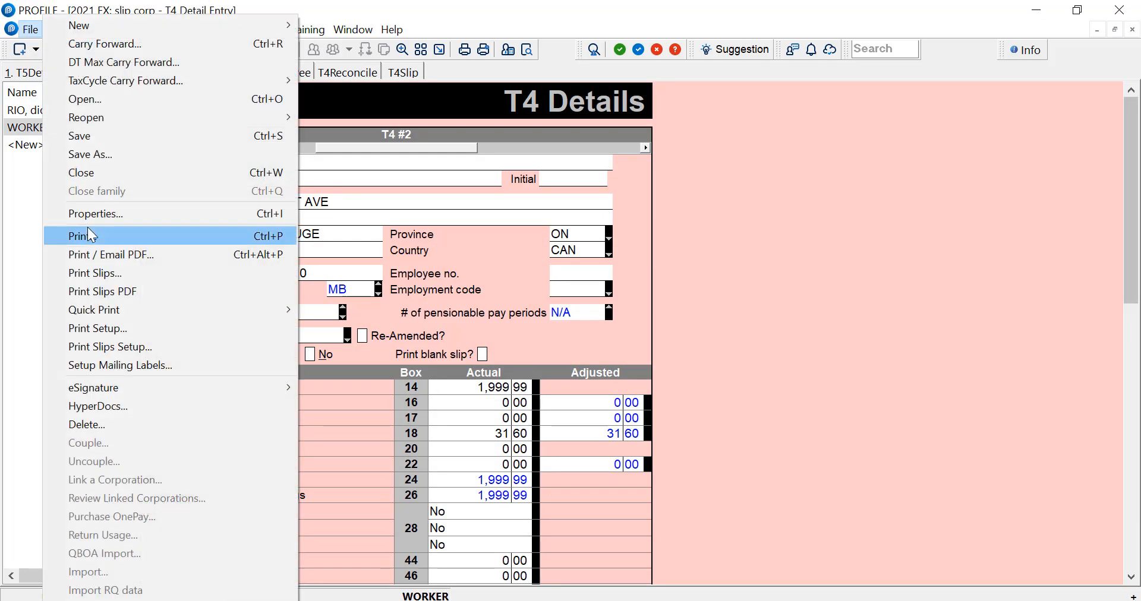
pyautogui.click(153, 290)
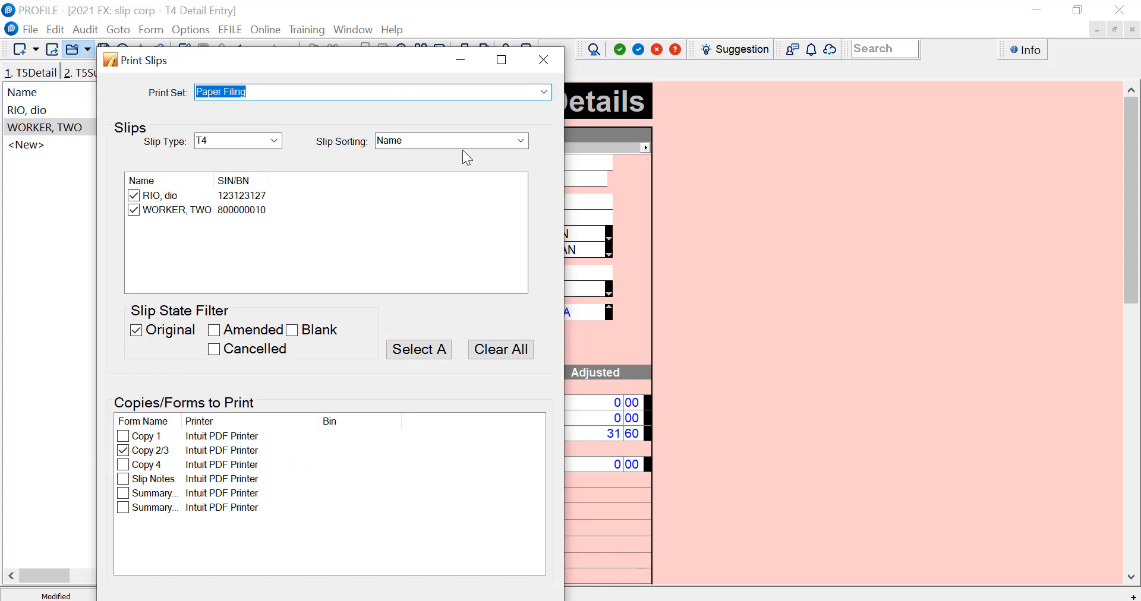
pyautogui.moveTo(404, 58); pyautogui.dragTo(440, 24)
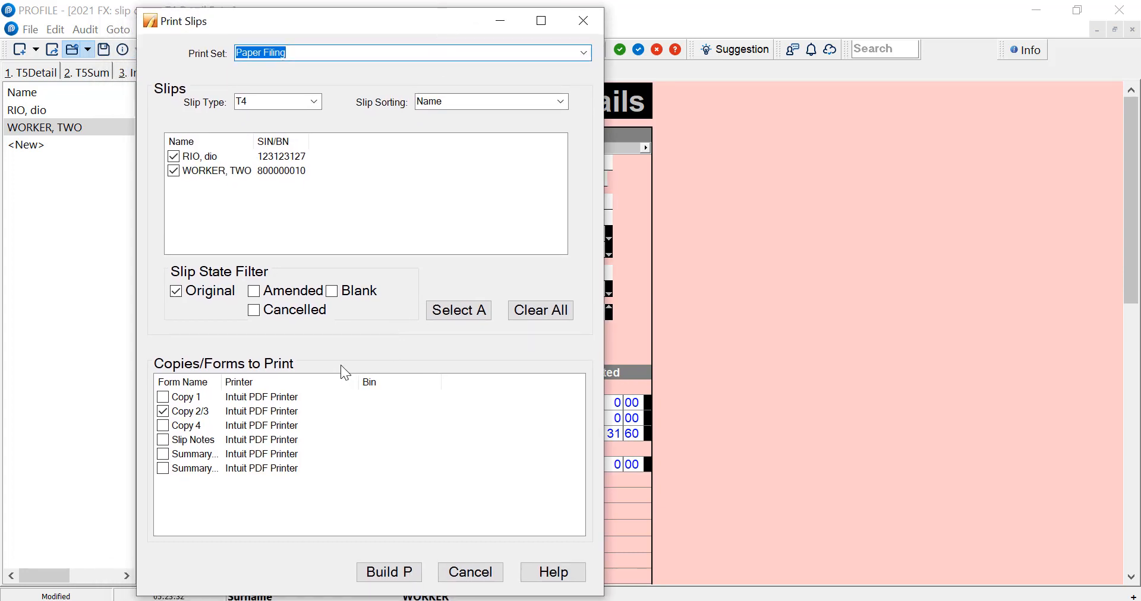
pyautogui.click(470, 572)
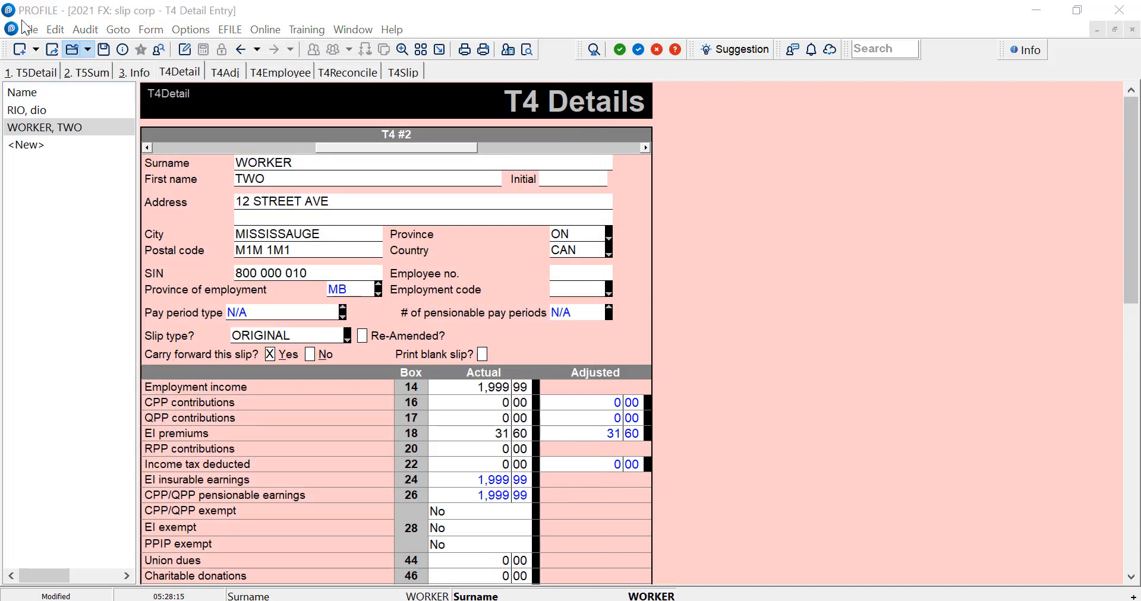
pyautogui.click(30, 30)
pyautogui.click(174, 274)
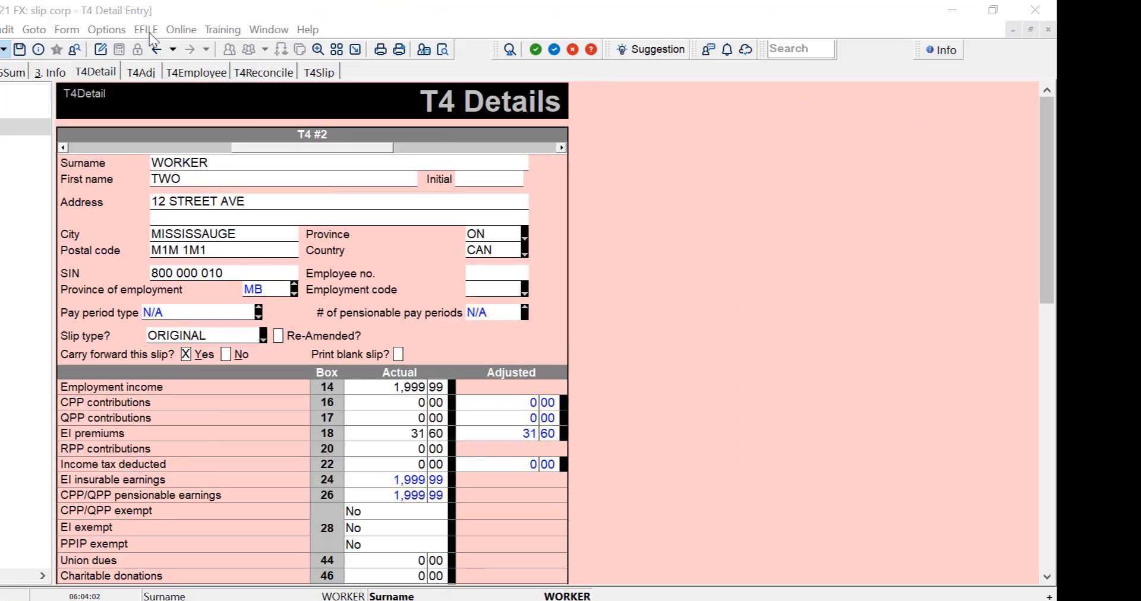
# - Start a federal slips transmission and process the T4 slips as Original for Internet filing
pyautogui.click(149, 32)
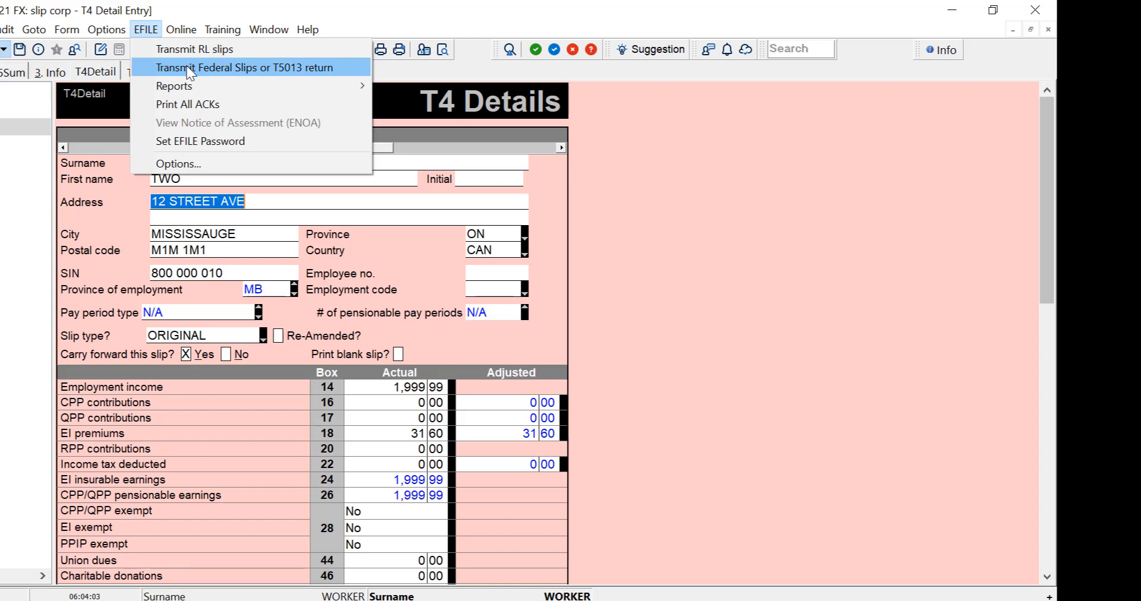
pyautogui.click(249, 69)
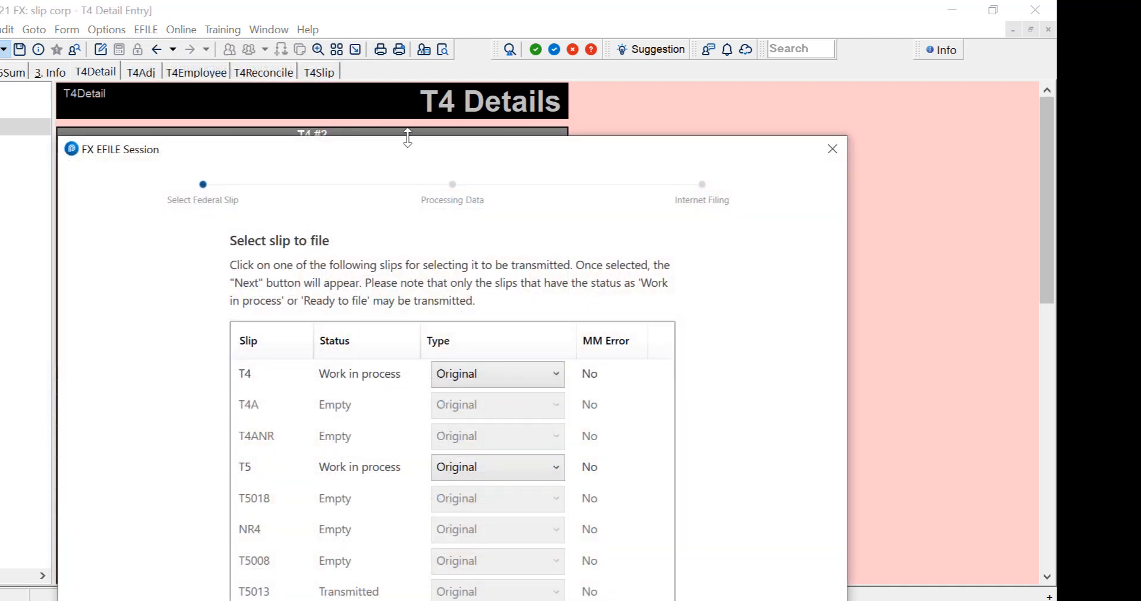
pyautogui.moveTo(407, 137); pyautogui.dragTo(414, 73)
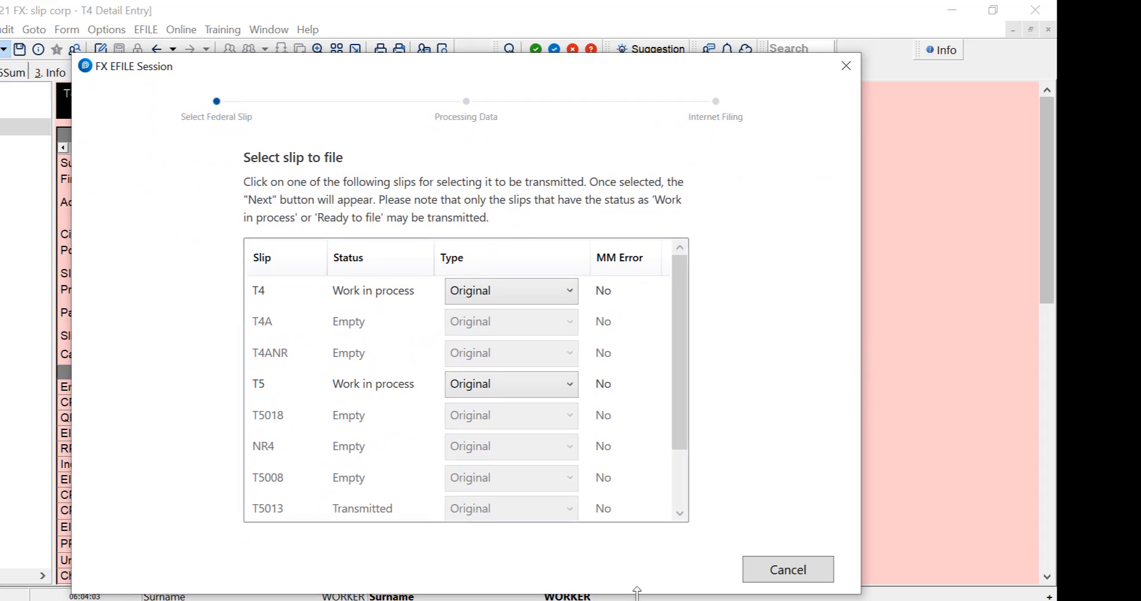
pyautogui.click(352, 302)
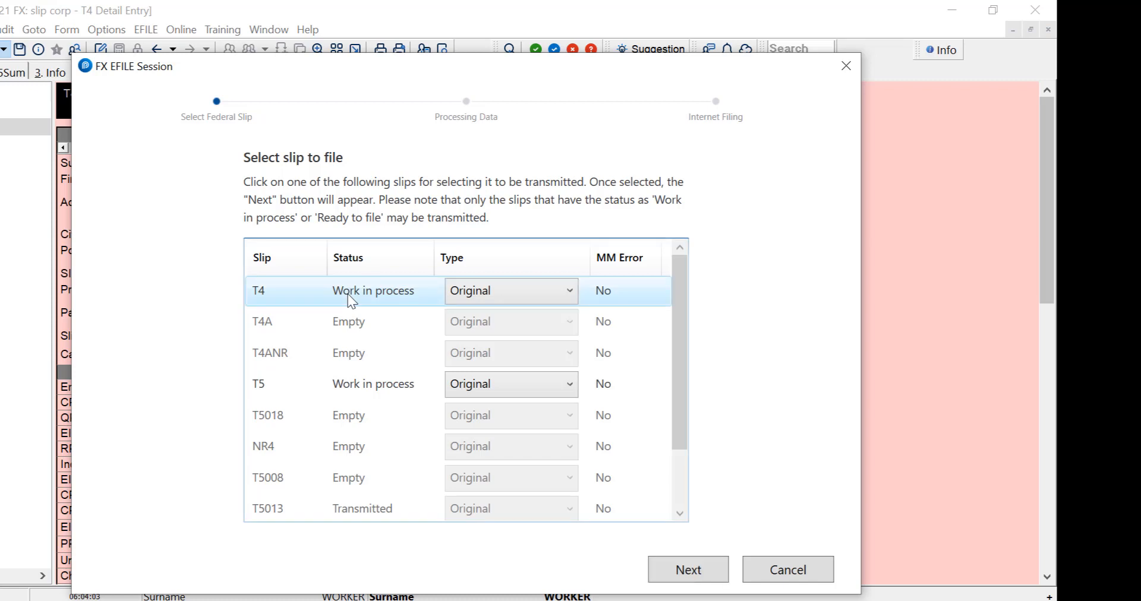
pyautogui.click(688, 570)
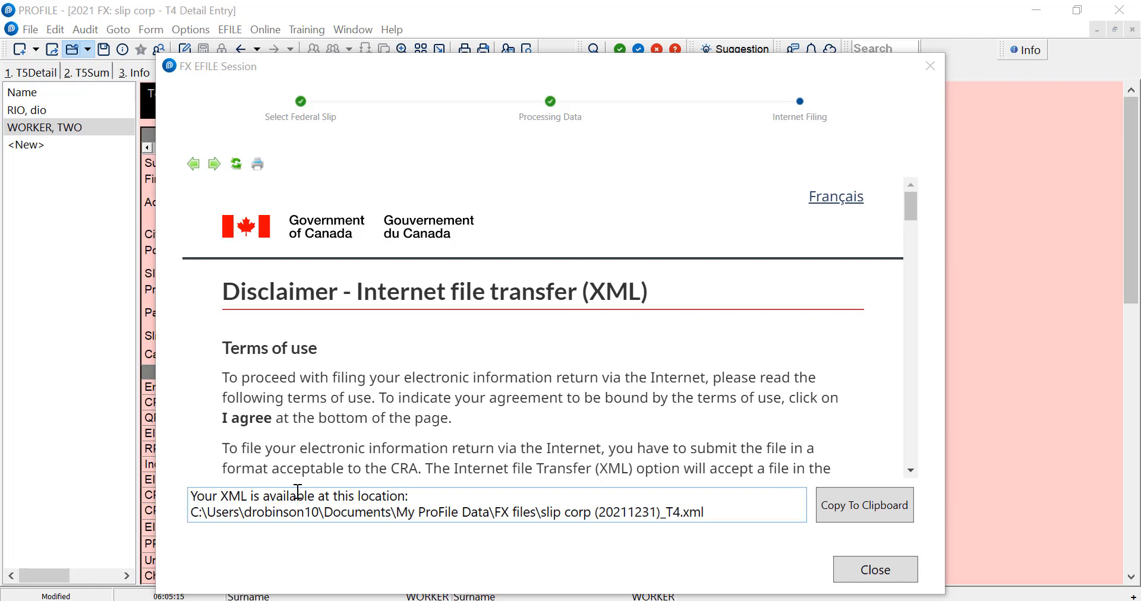
# - Highlight the ending of the generated T4 XML file name and agree to the Internet file transfer terms of use
pyautogui.doubleClick(553, 512)
pyautogui.click(552, 512)
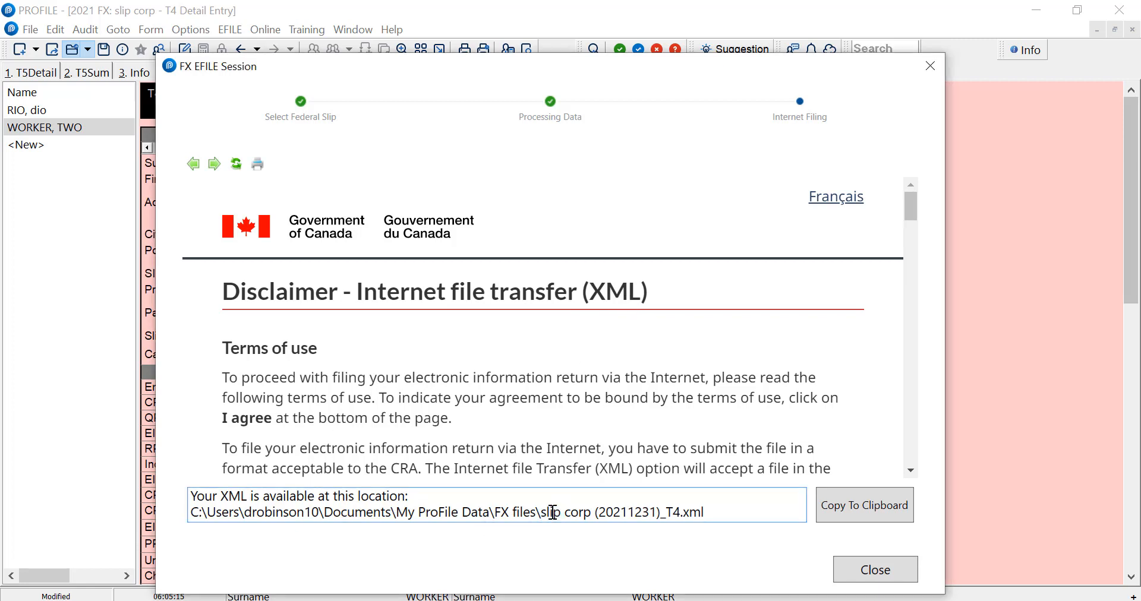
pyautogui.moveTo(655, 513); pyautogui.dragTo(725, 509)
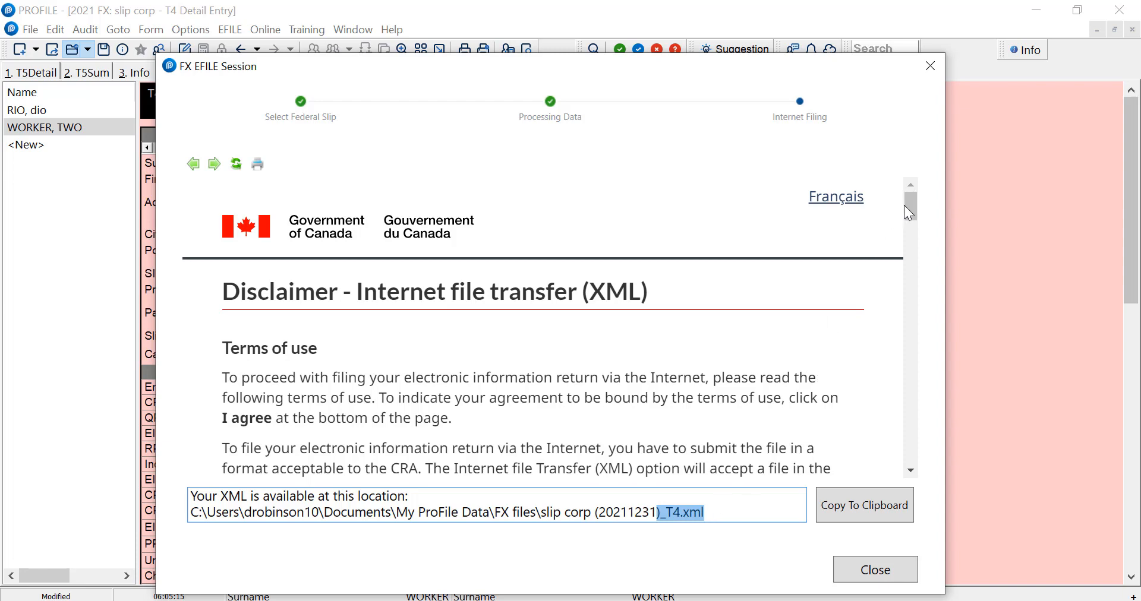
pyautogui.moveTo(905, 204); pyautogui.dragTo(929, 400)
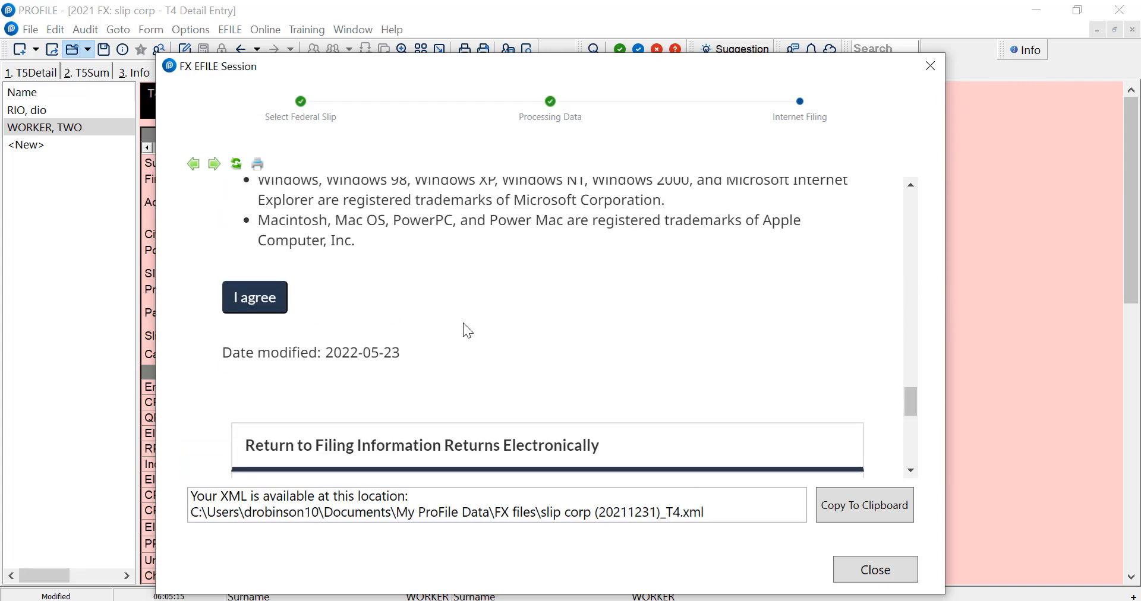
pyautogui.click(255, 304)
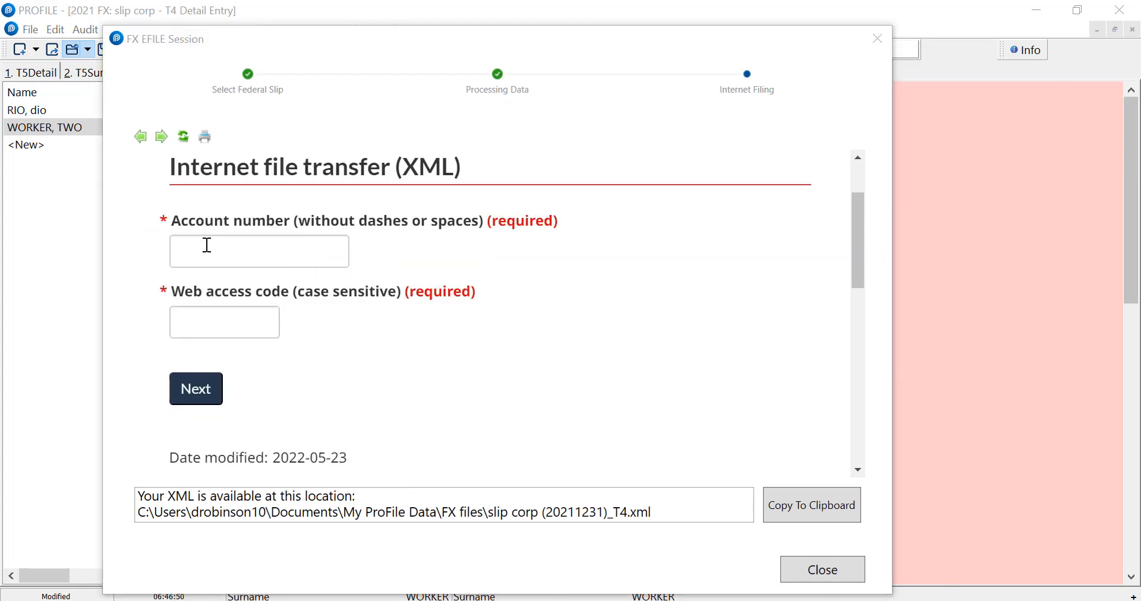
# - Examine the account number and web access code fields and the XML file location, and close the EFILE session
pyautogui.click(207, 245)
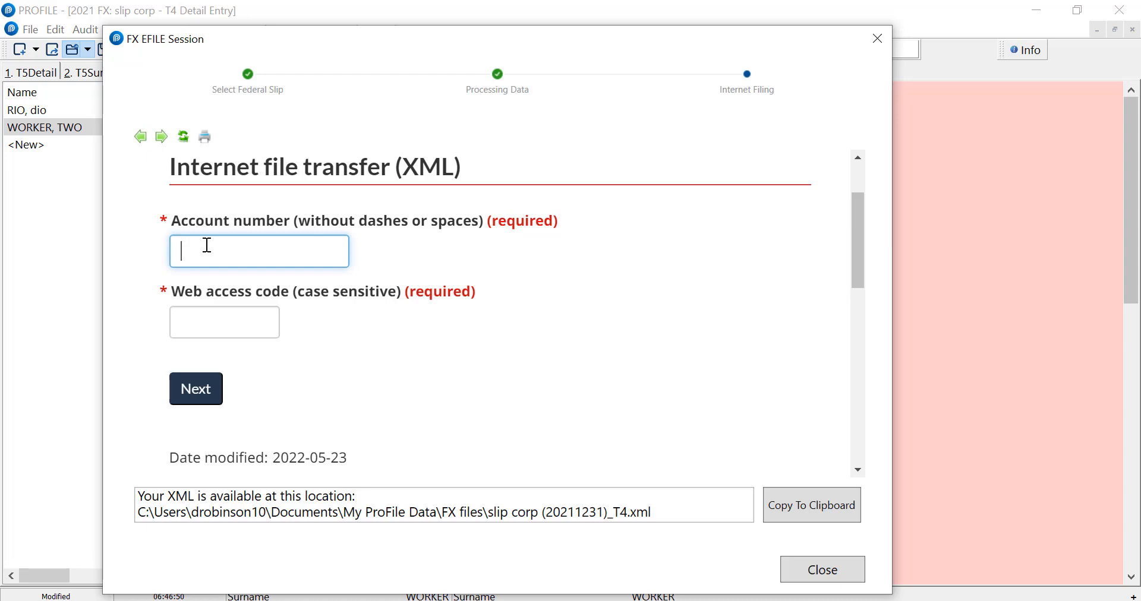
pyautogui.click(206, 319)
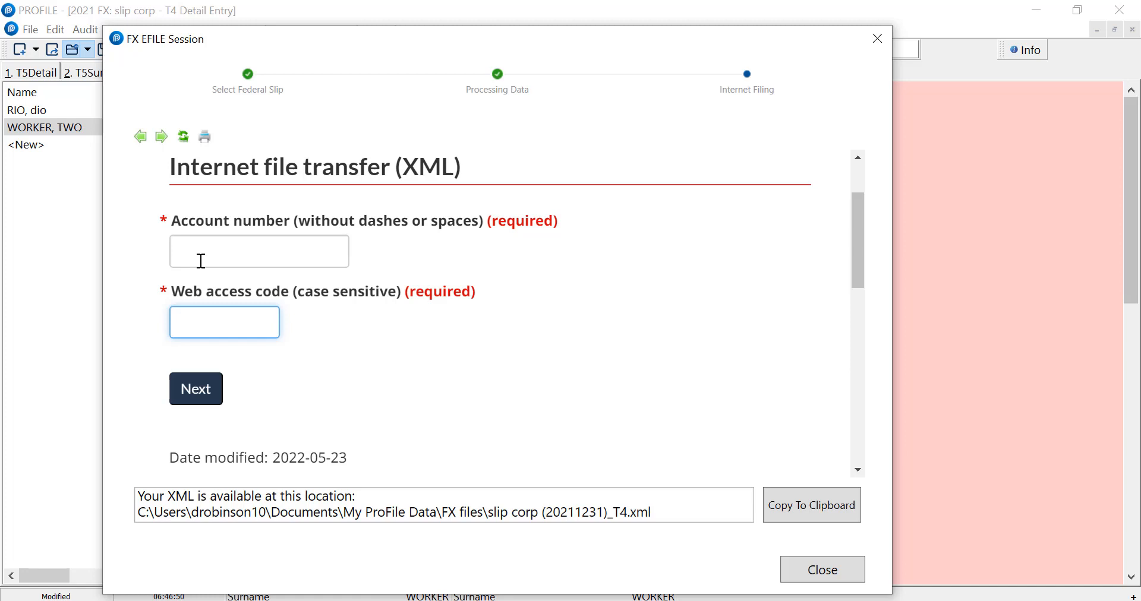
pyautogui.click(200, 260)
pyautogui.click(191, 324)
pyautogui.click(183, 248)
pyautogui.click(200, 315)
pyautogui.moveTo(613, 510); pyautogui.dragTo(679, 515)
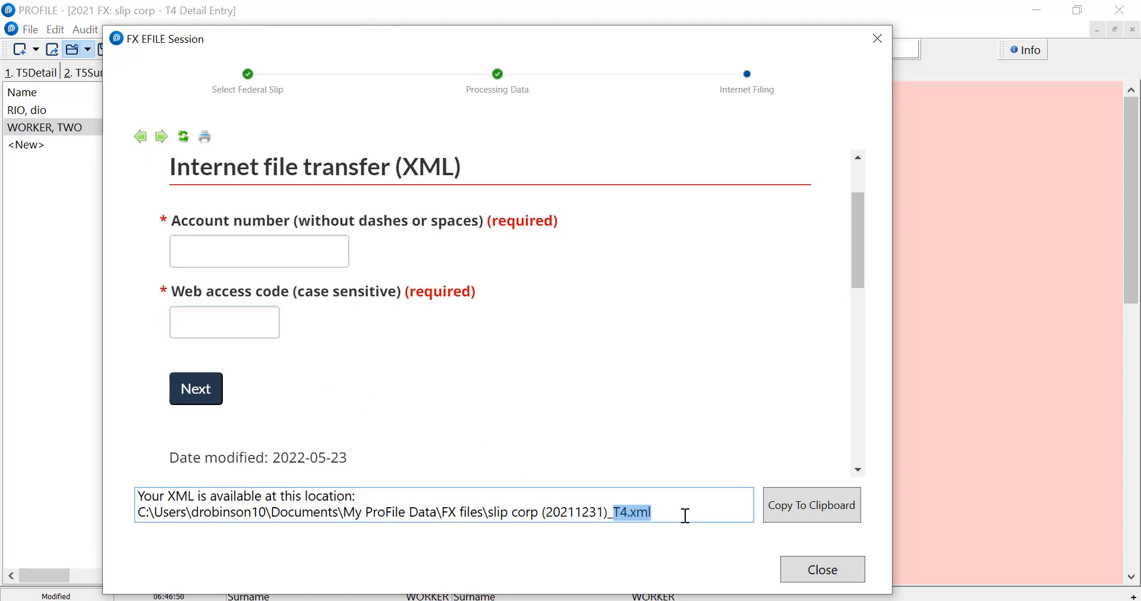
pyautogui.click(804, 569)
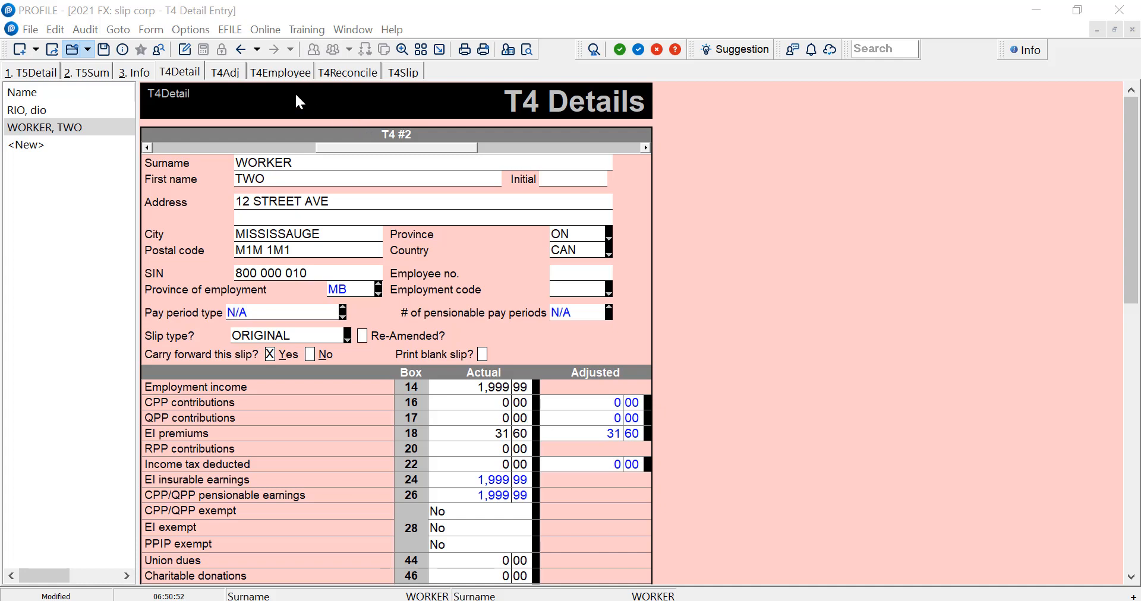
# - Check the T4 EFiling status options in the file properties, keep EFILED selected, and accept the dialog
pyautogui.click(123, 49)
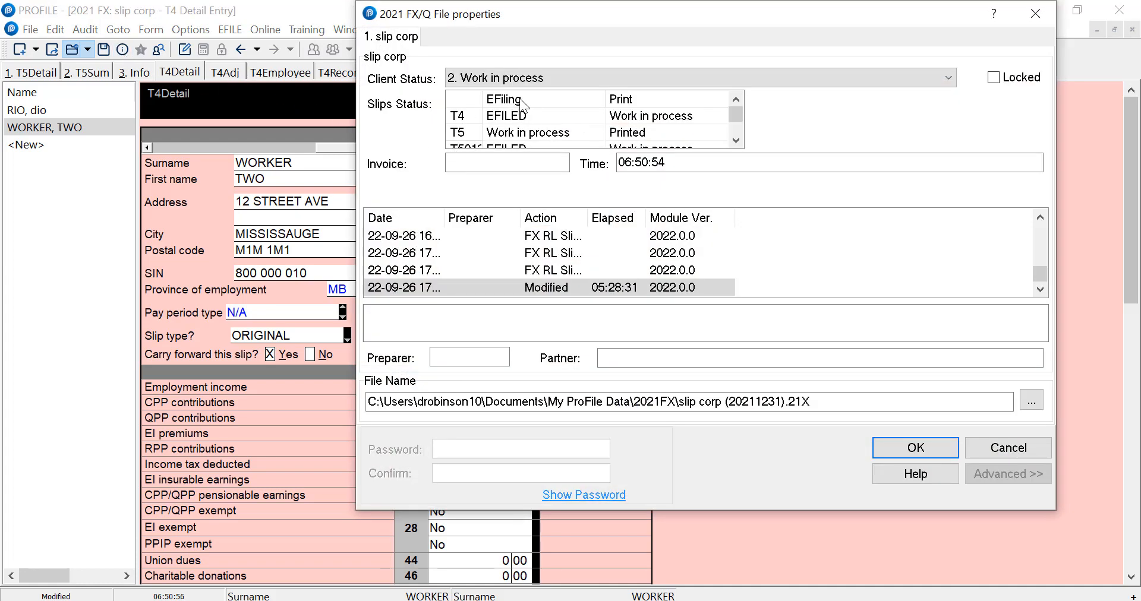
pyautogui.click(545, 114)
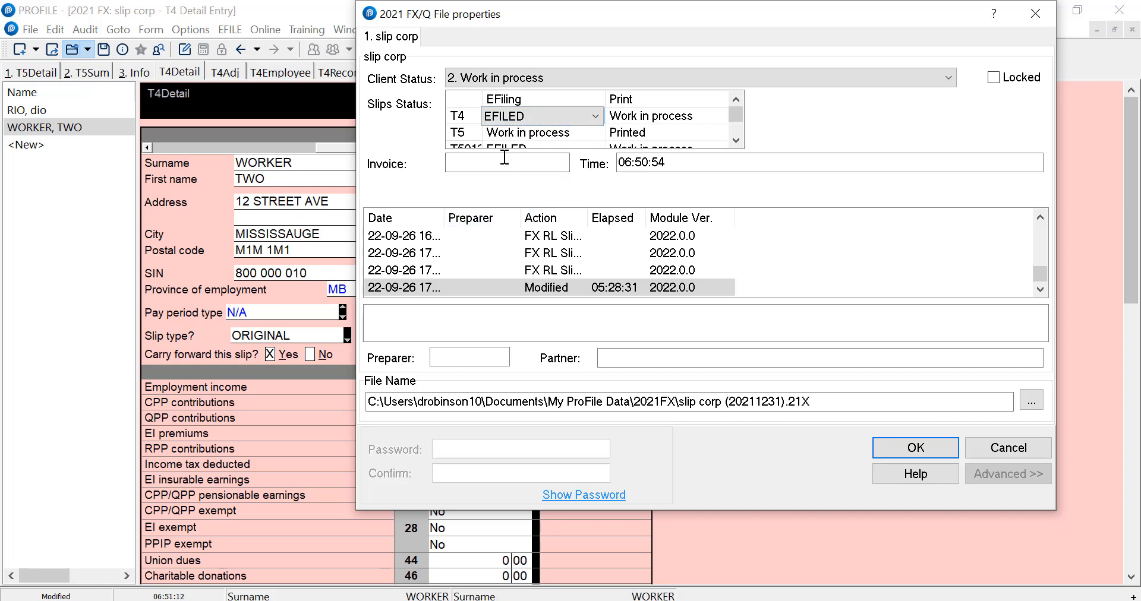
pyautogui.click(522, 118)
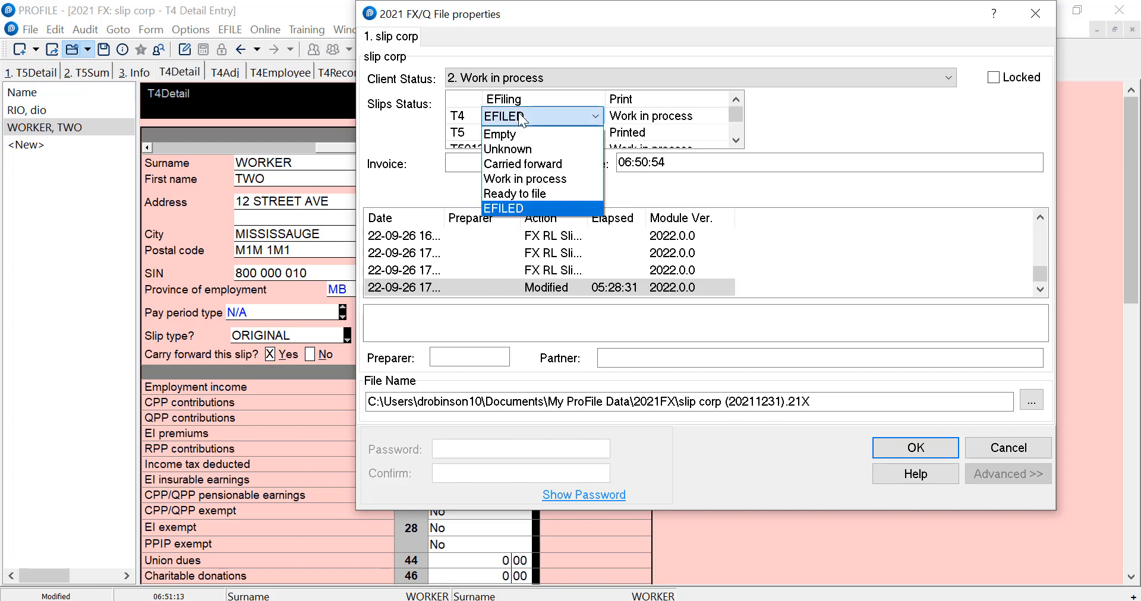
pyautogui.click(538, 208)
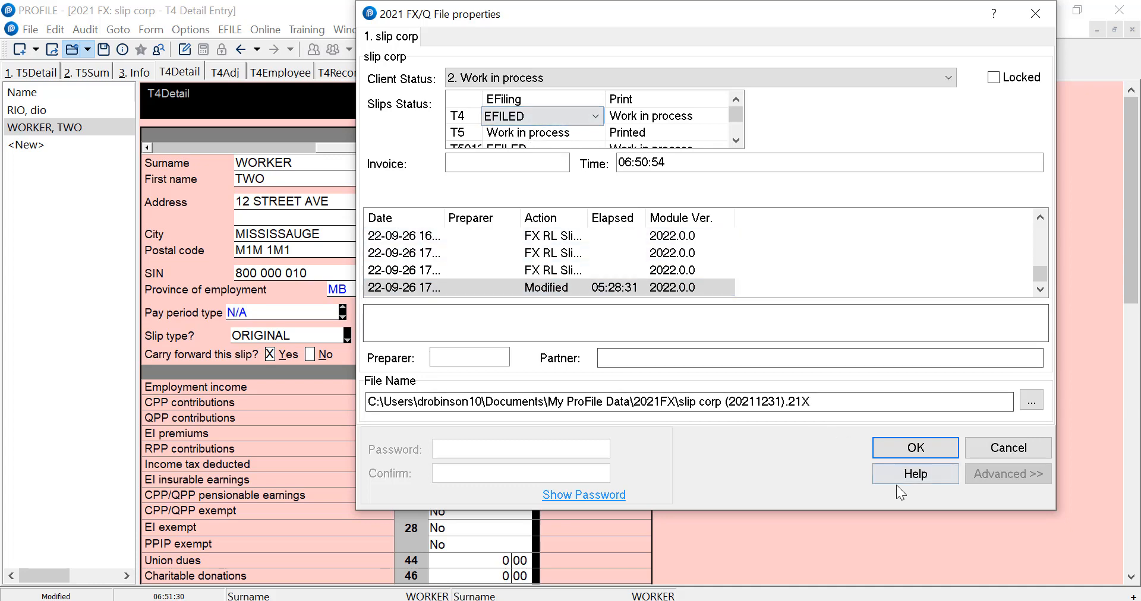
pyautogui.click(911, 443)
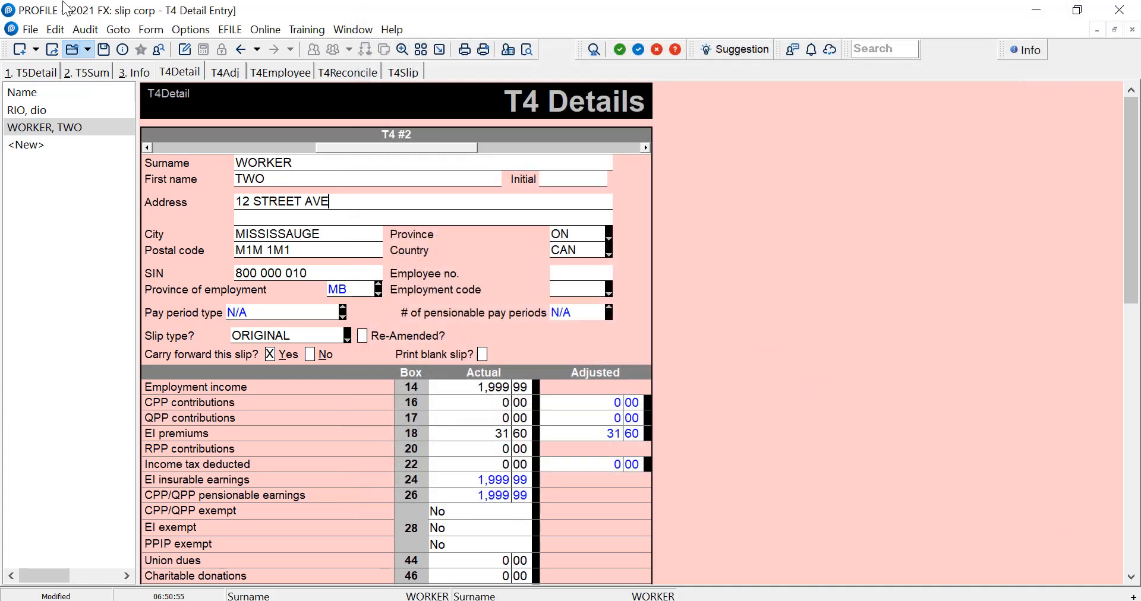
# - Open the Info form and examine the File ID for internet filing slips
pyautogui.click(134, 72)
pyautogui.moveTo(1130, 418); pyautogui.dragTo(1090, 155)
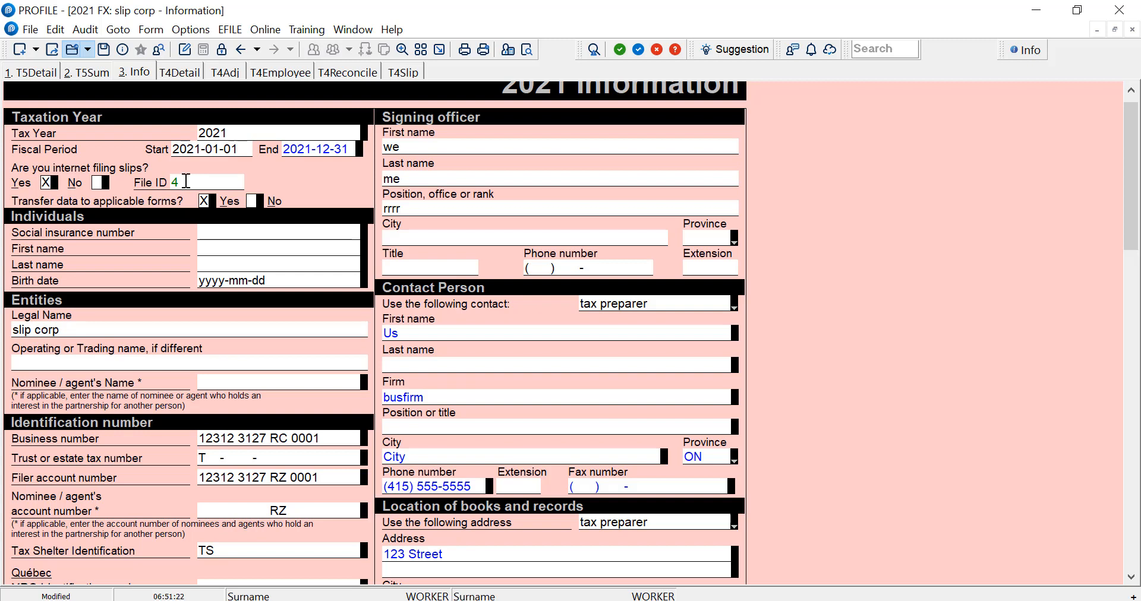
pyautogui.click(183, 181)
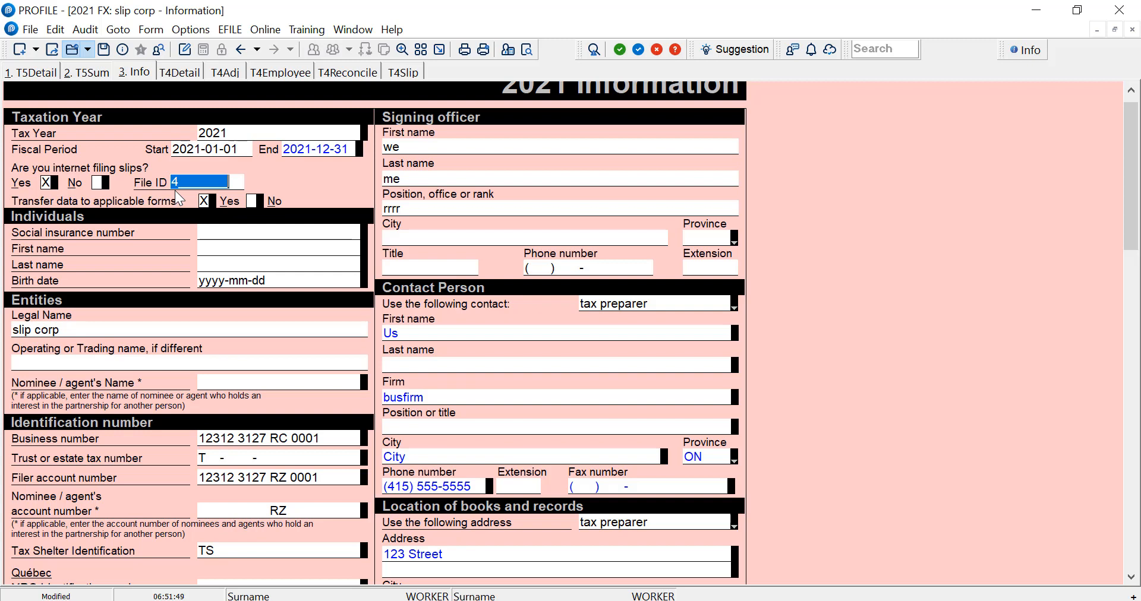
pyautogui.click(238, 182)
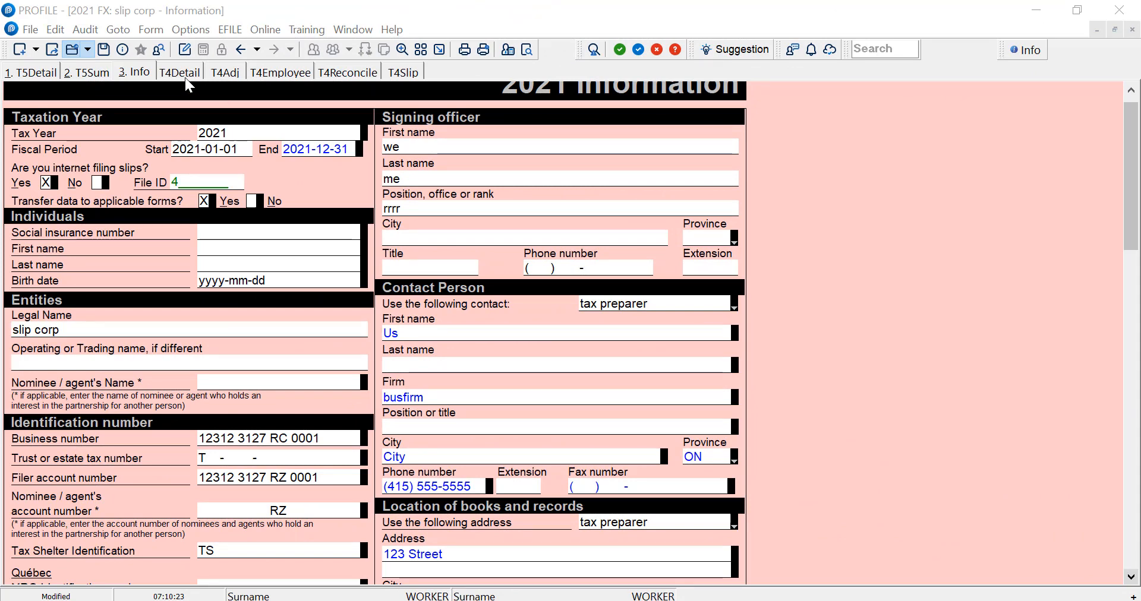
# - On the T4 #2 detail slip, set the actual income tax deducted in box 22 to 500.00
pyautogui.click(181, 74)
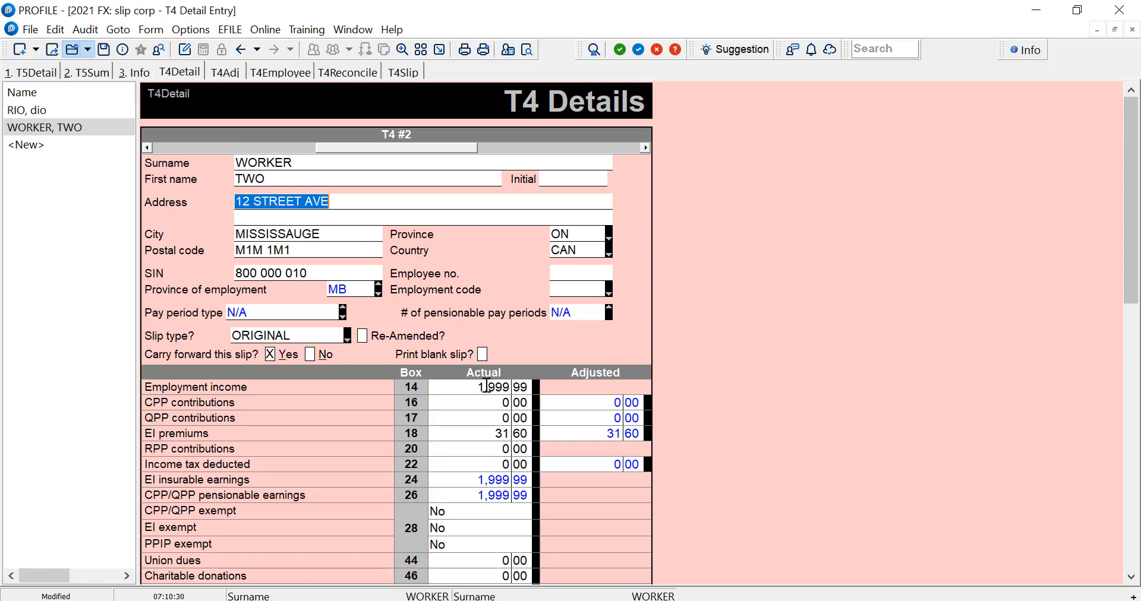
pyautogui.moveTo(1131, 244); pyautogui.dragTo(1072, 358)
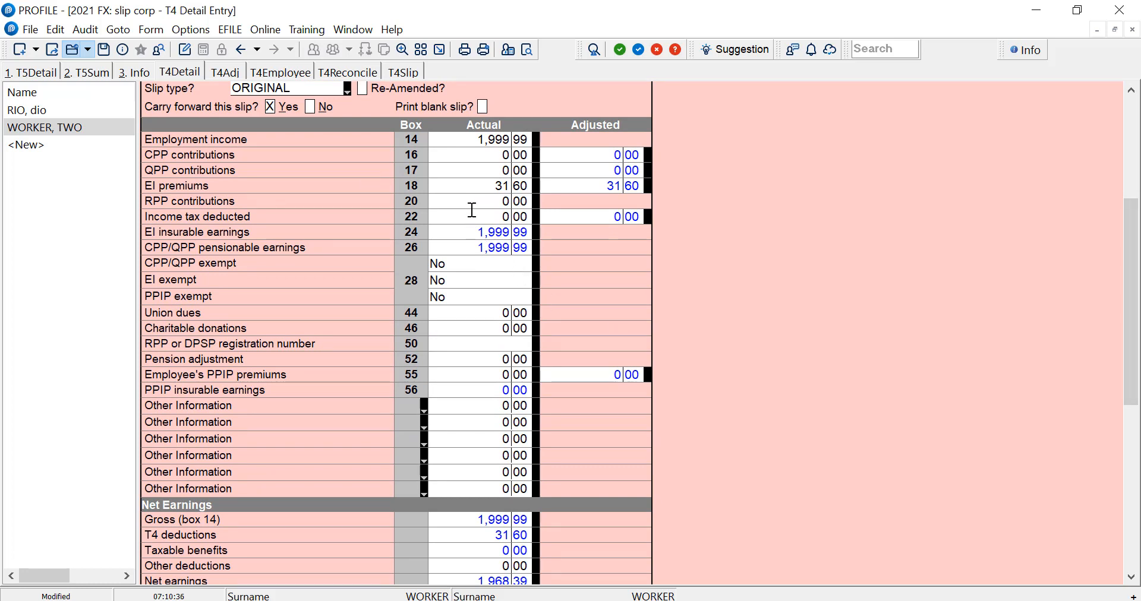
pyautogui.click(472, 206)
pyautogui.click(477, 218)
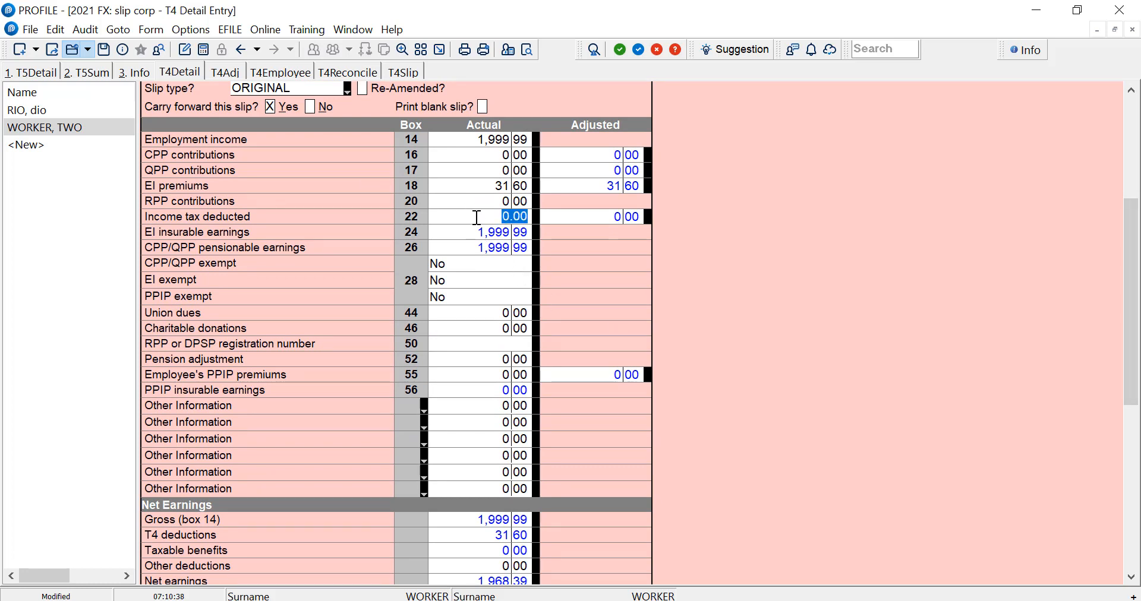
pyautogui.write('500.00')
pyautogui.press('Tab')
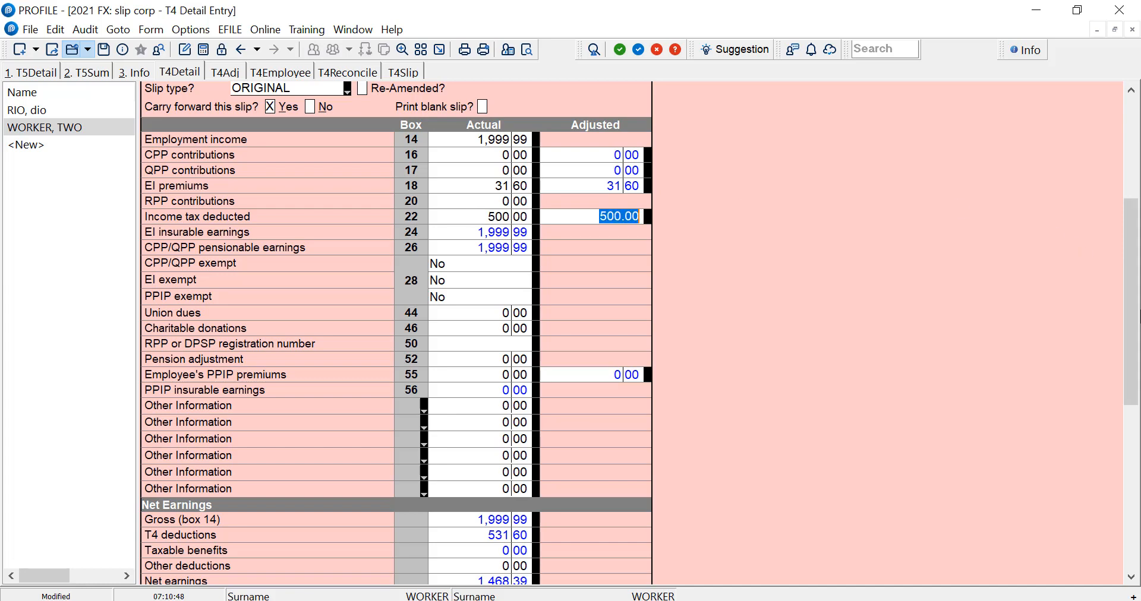
# - Change the slip type of T4 #2 to AMENDED
pyautogui.scroll(4, 1135, 318)
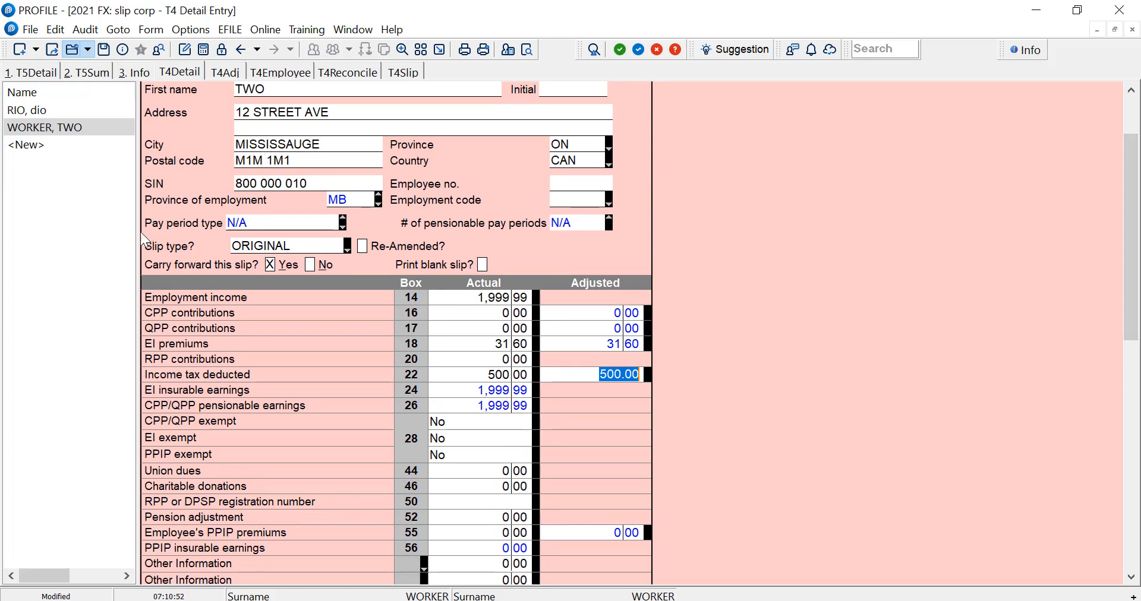
pyautogui.click(350, 258)
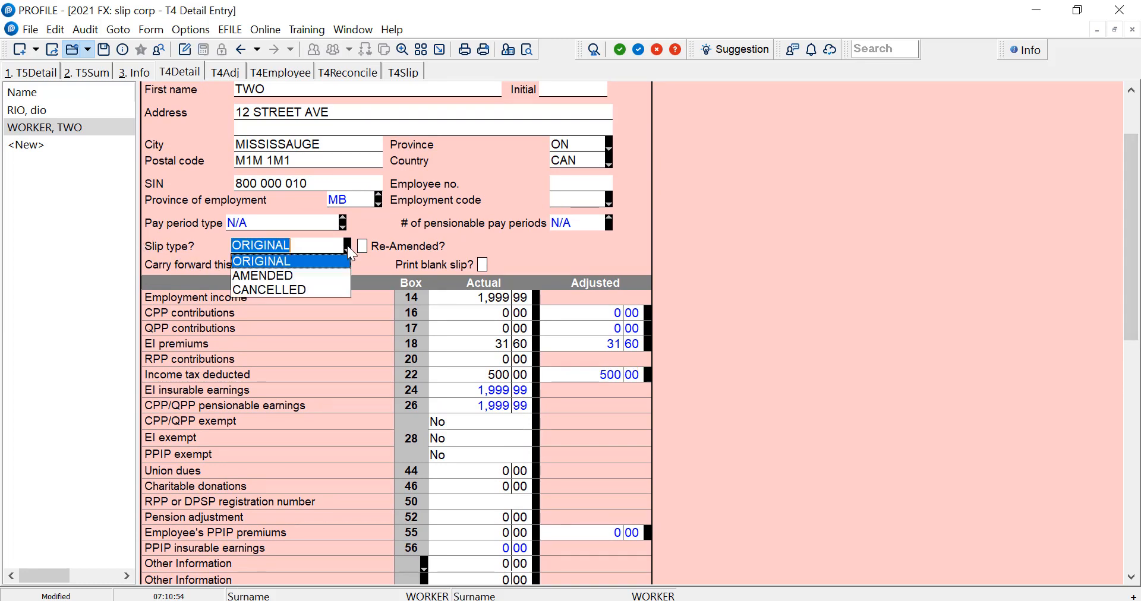
pyautogui.click(334, 284)
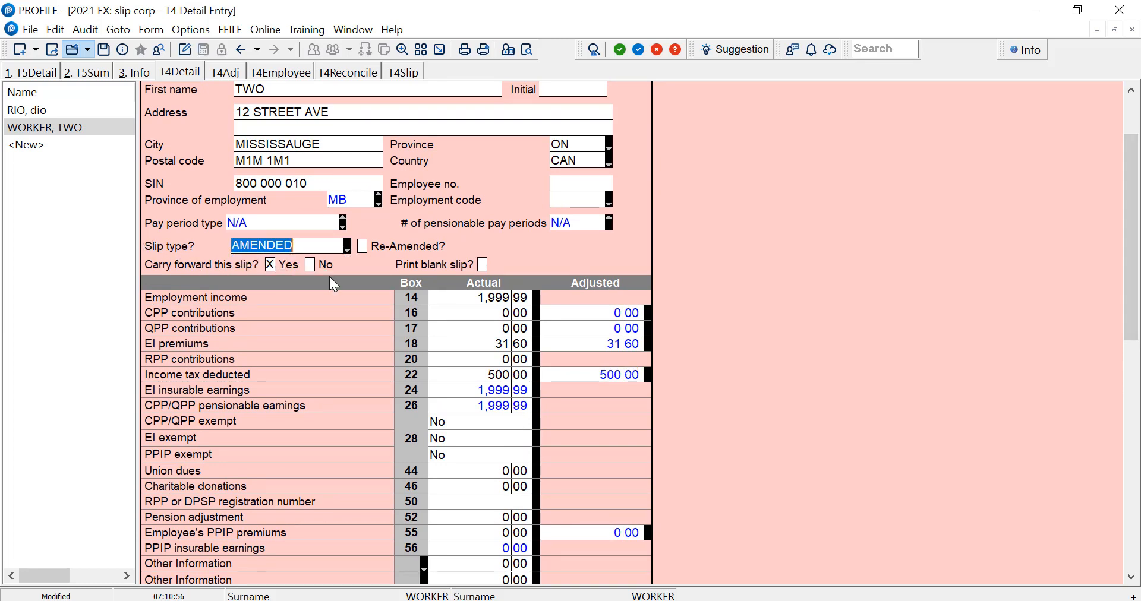
pyautogui.click(458, 358)
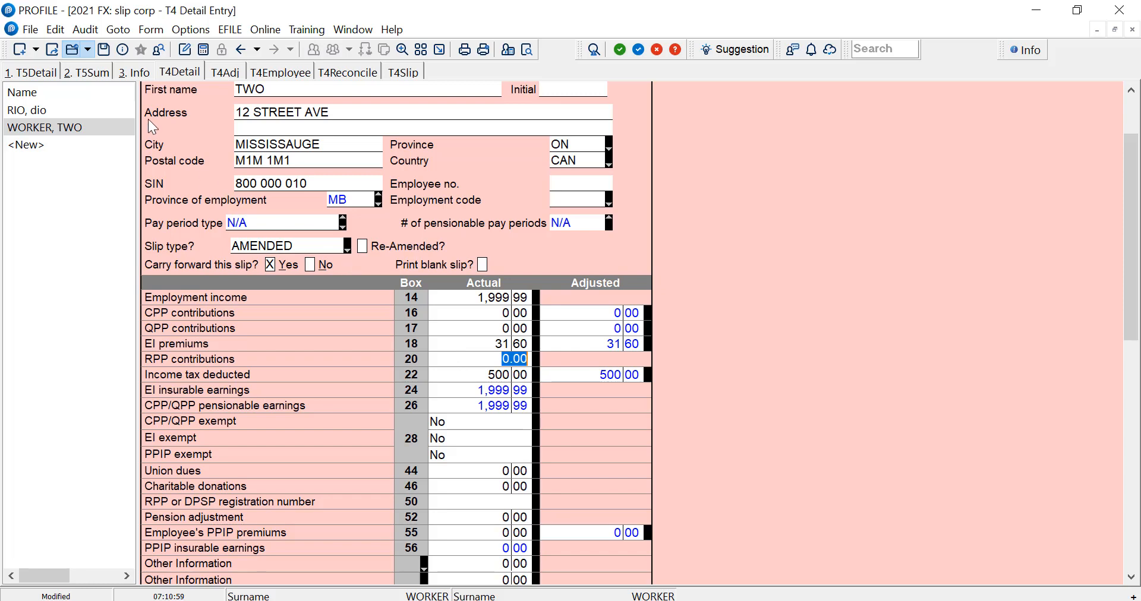
# - Set the T4 EFiling status to Ready to file in the file properties and accept the change
pyautogui.click(123, 50)
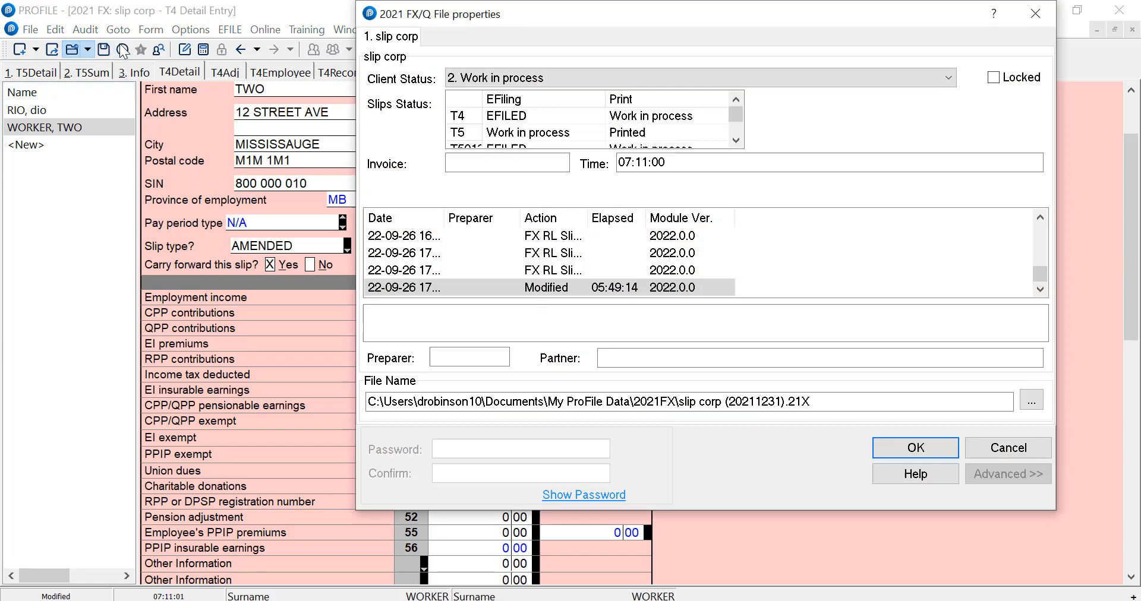
pyautogui.click(533, 116)
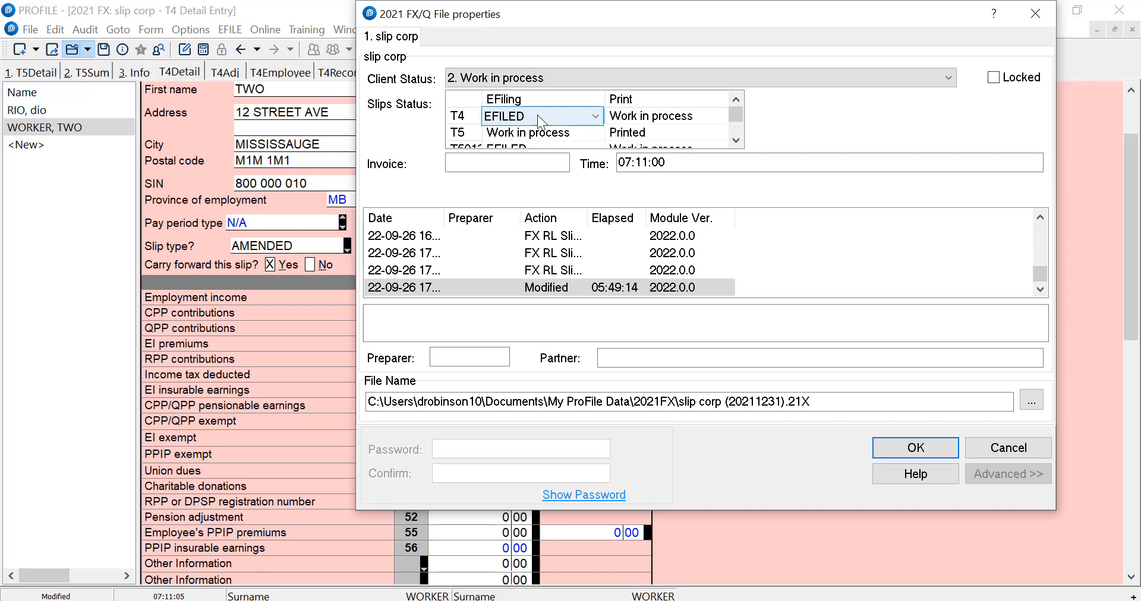
pyautogui.click(595, 117)
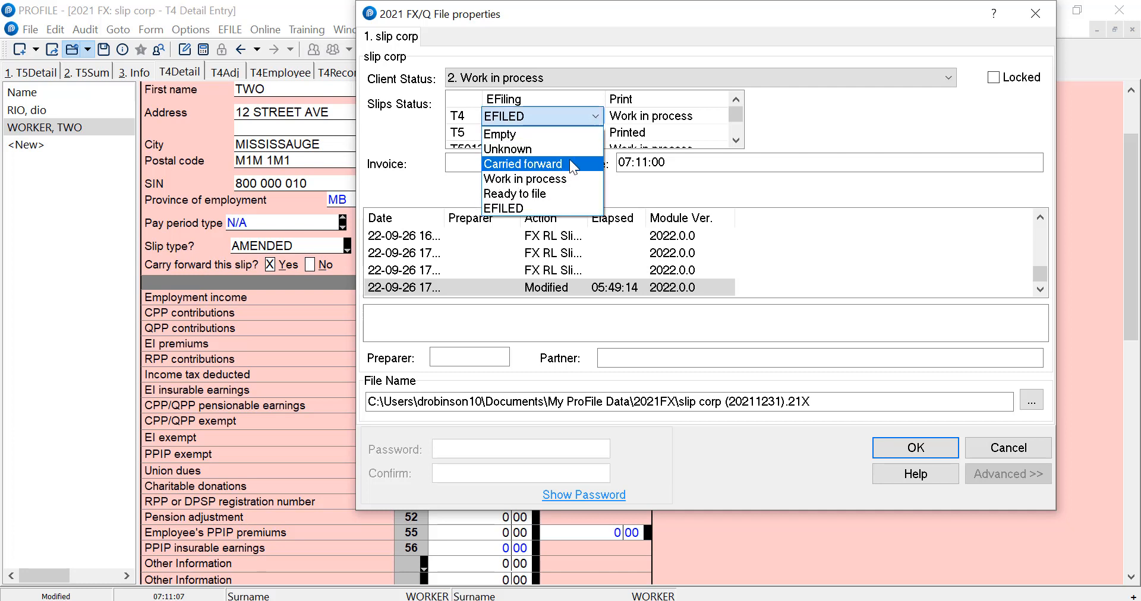
pyautogui.click(572, 192)
pyautogui.click(898, 449)
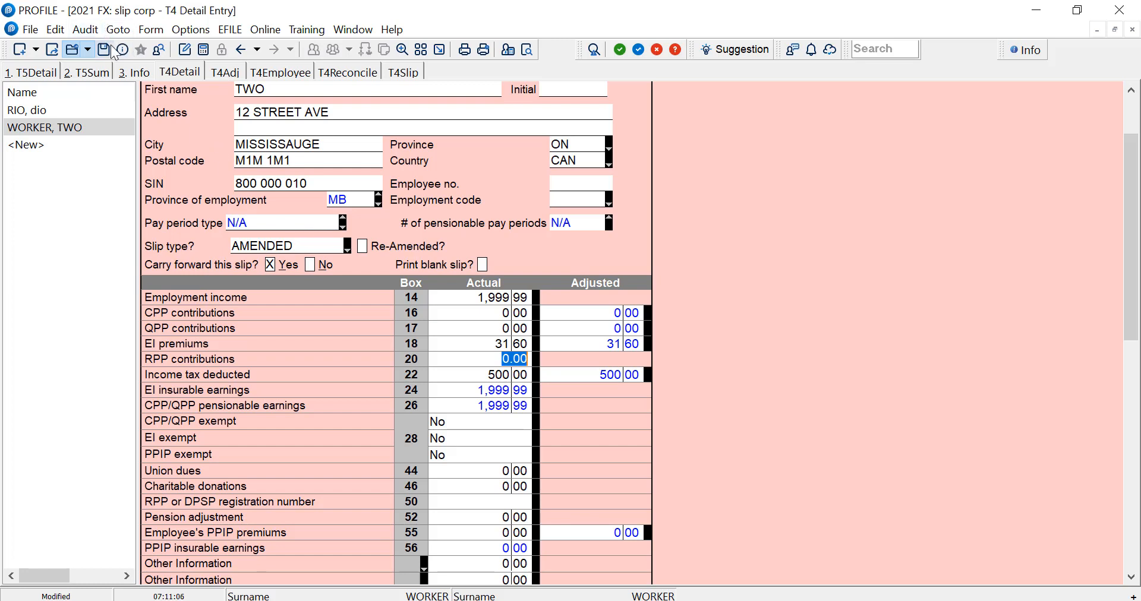
# - Start a federal slips transmission session, set the T4 slip's filing type to Amended, and cancel the session
pyautogui.click(231, 30)
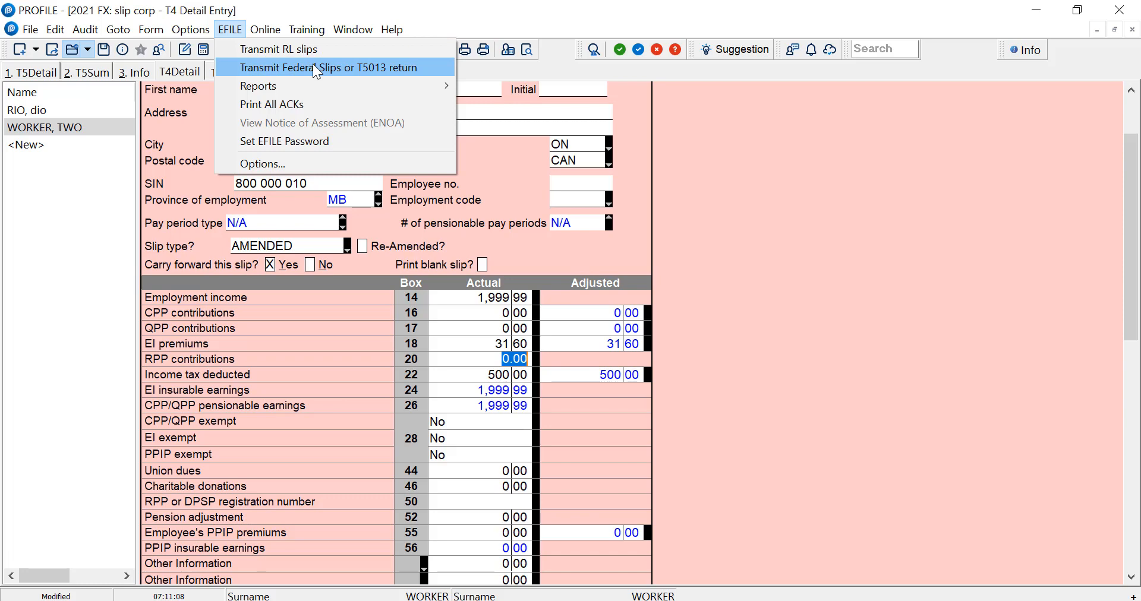
pyautogui.click(315, 69)
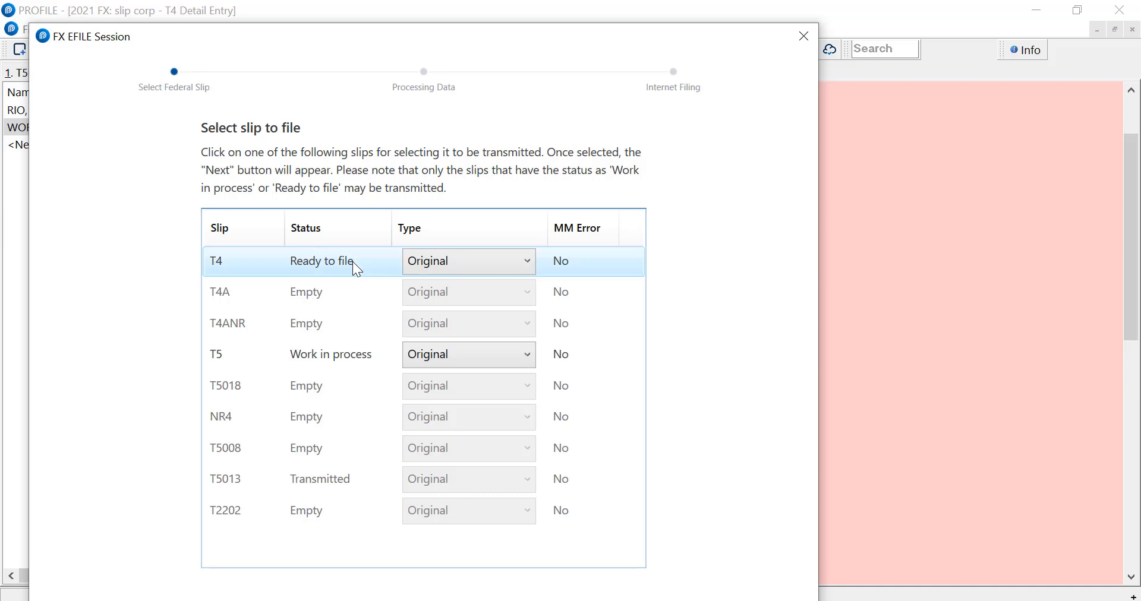
pyautogui.click(530, 269)
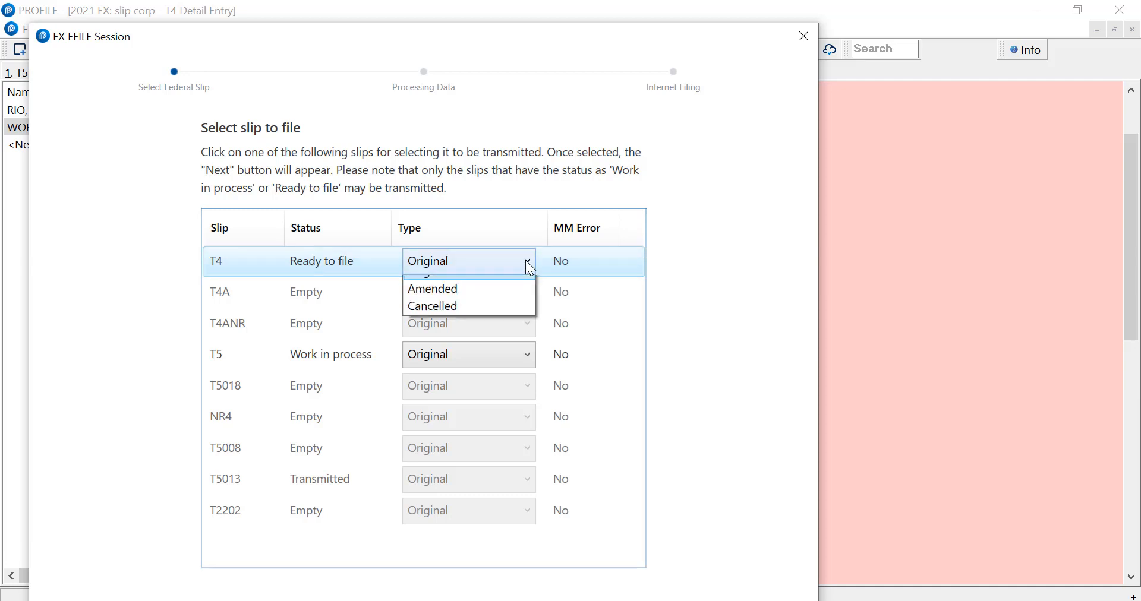
pyautogui.click(511, 302)
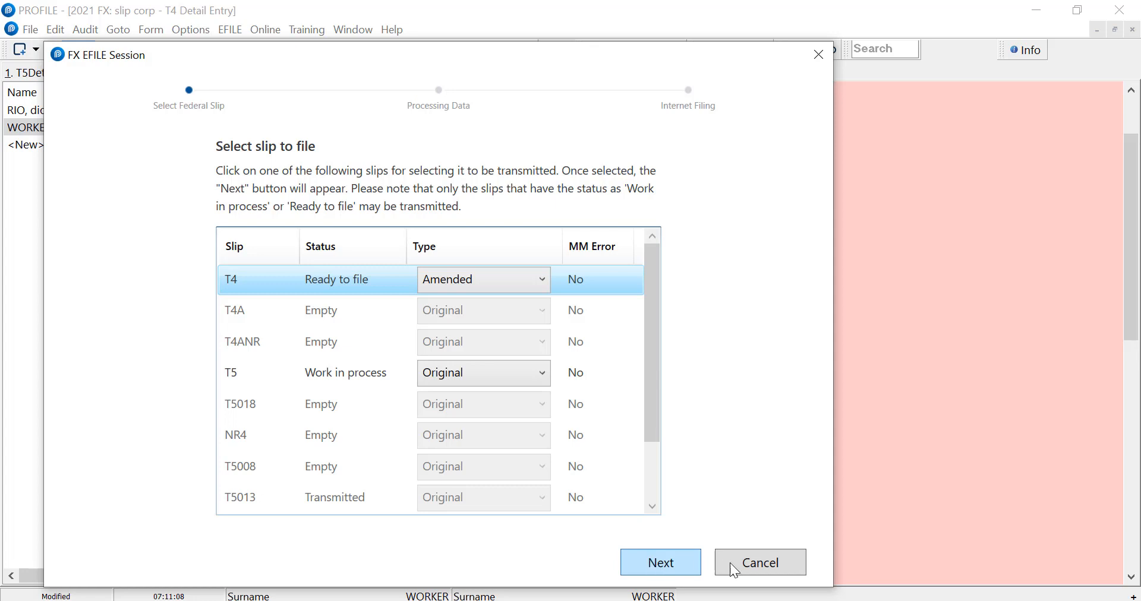
pyautogui.click(751, 562)
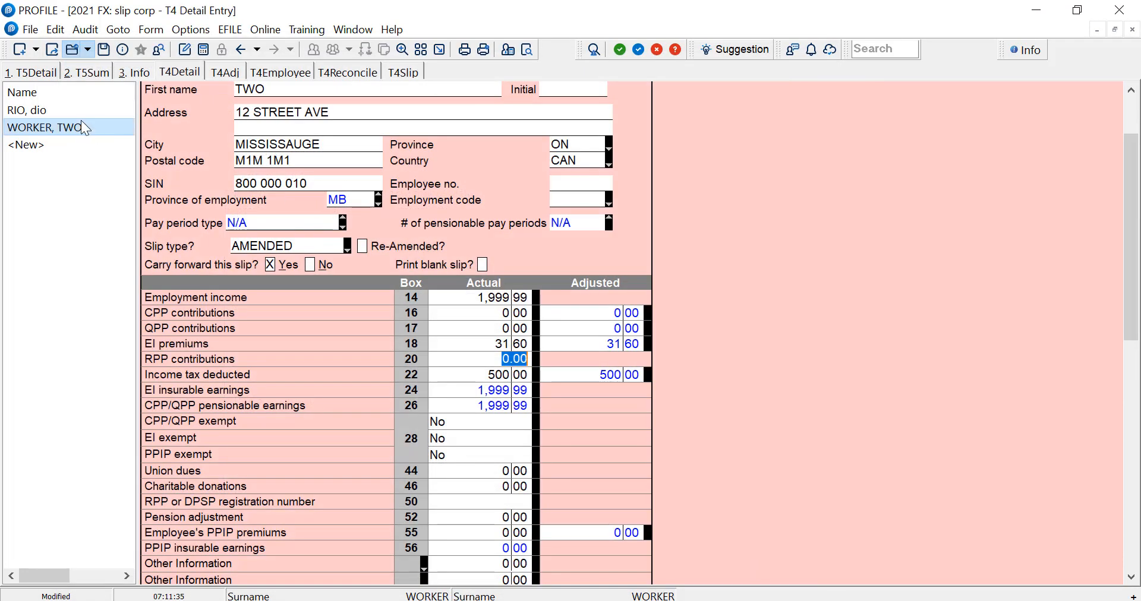
# - Change the slip type of the first employee's T4 detail slip to CANCELLED
pyautogui.click(51, 111)
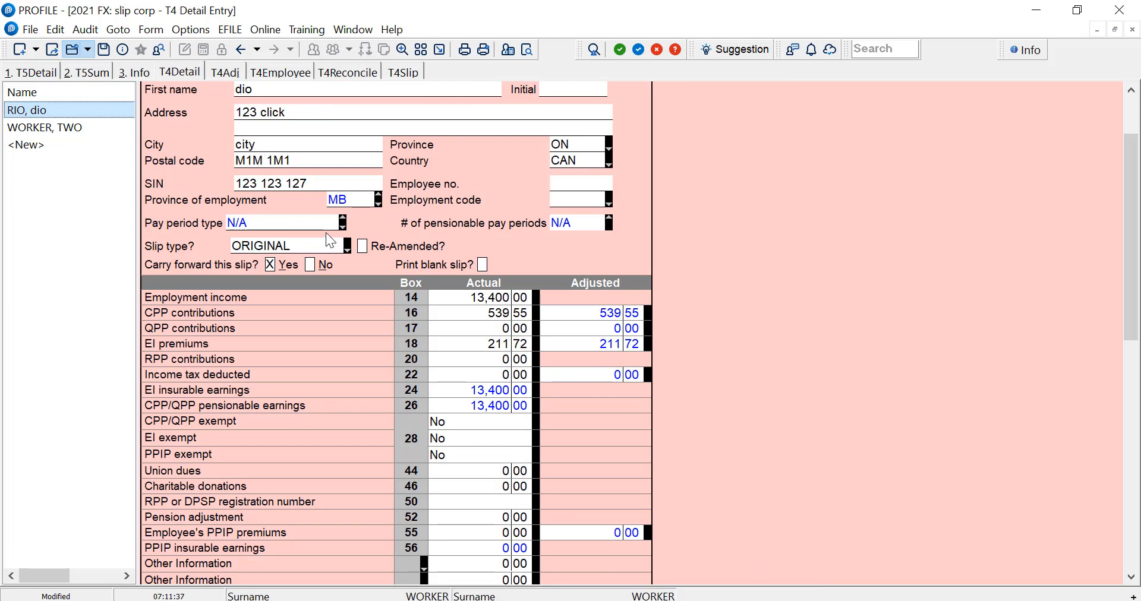
pyautogui.click(346, 247)
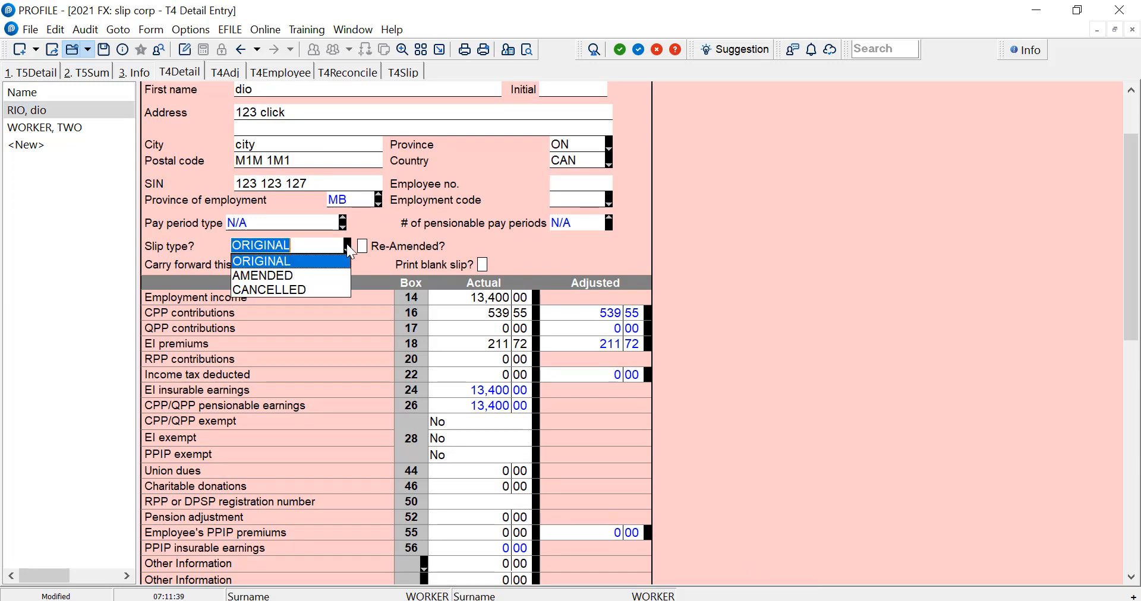
pyautogui.click(328, 290)
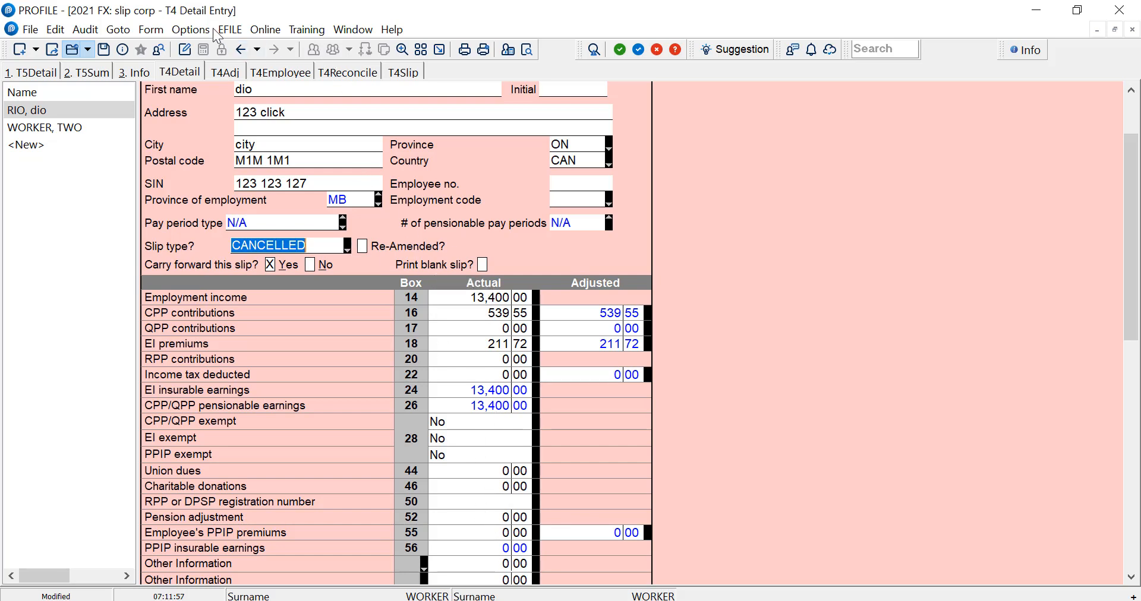
# - Process the T4 slips for federal transmission with the type set to Cancelled, and close the EFILE session
pyautogui.click(231, 31)
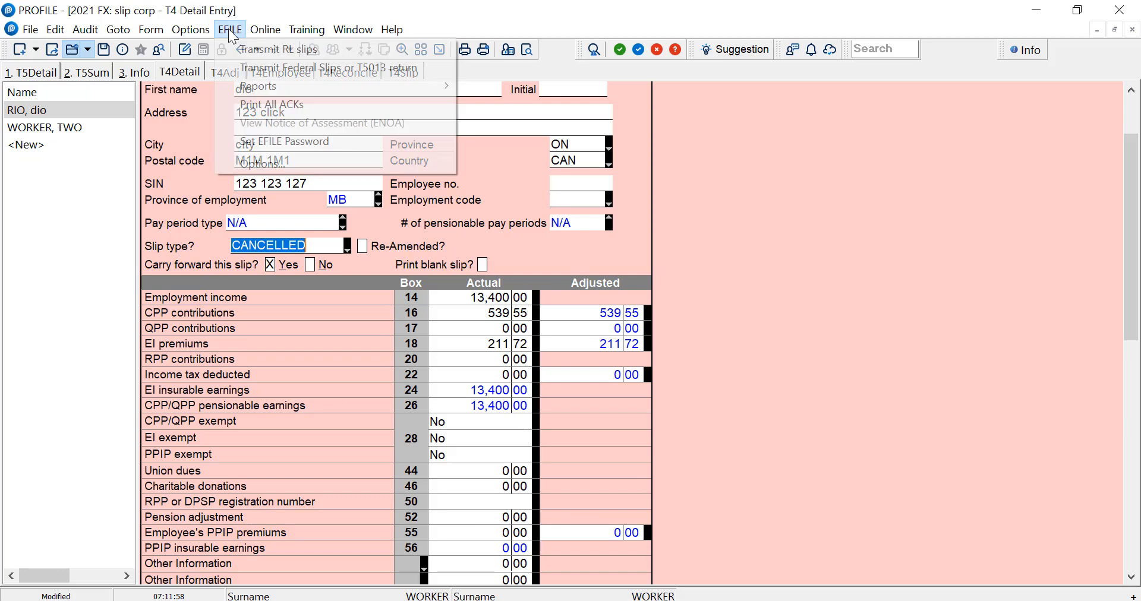
pyautogui.click(282, 67)
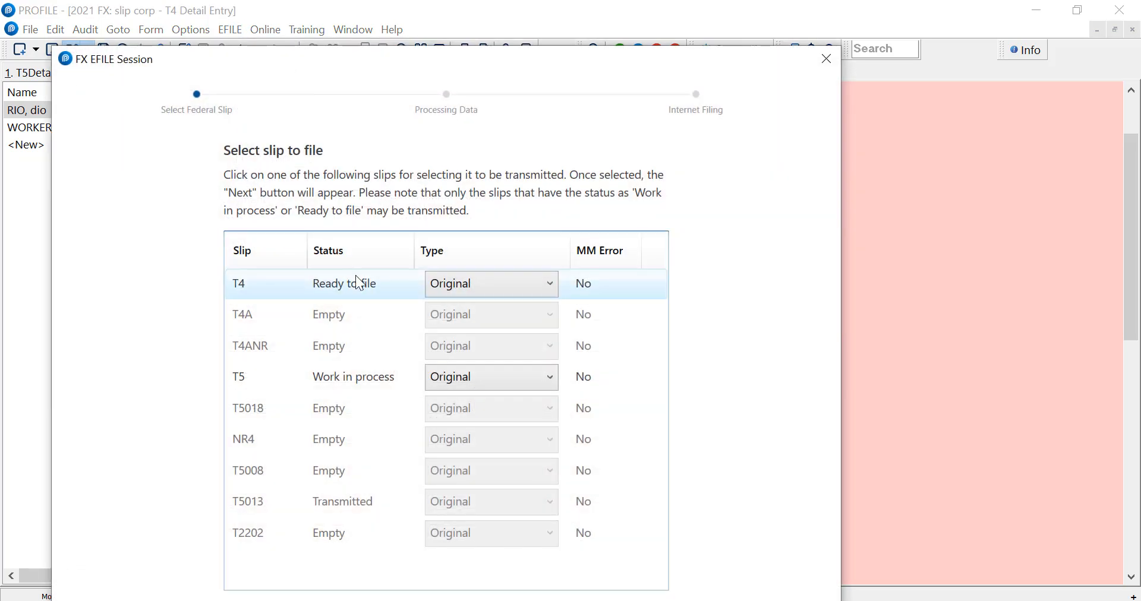
pyautogui.click(544, 284)
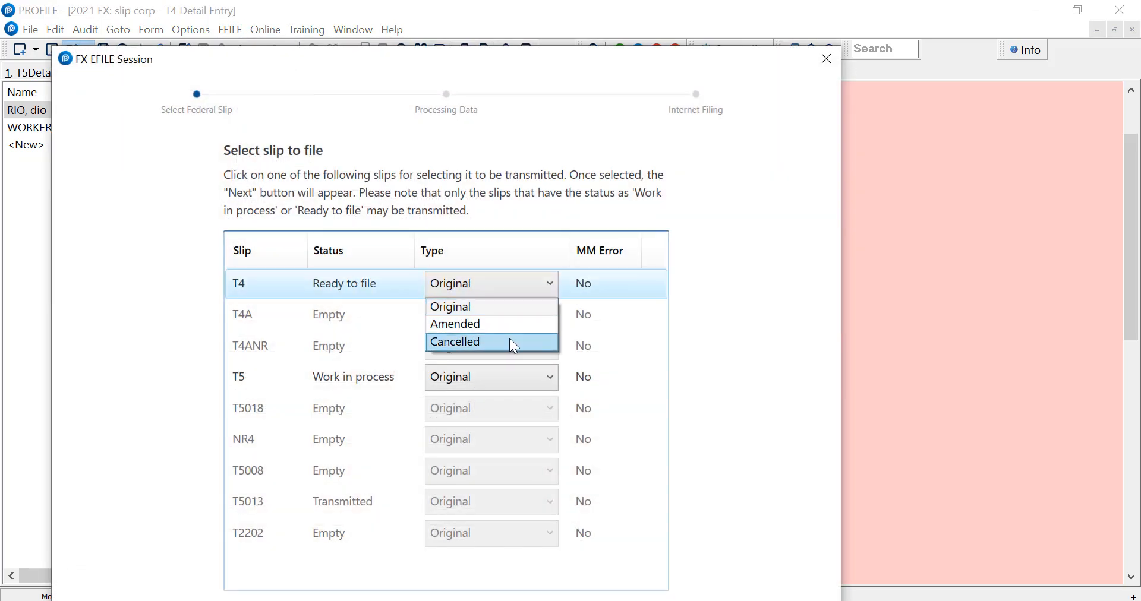
pyautogui.click(512, 342)
pyautogui.click(657, 589)
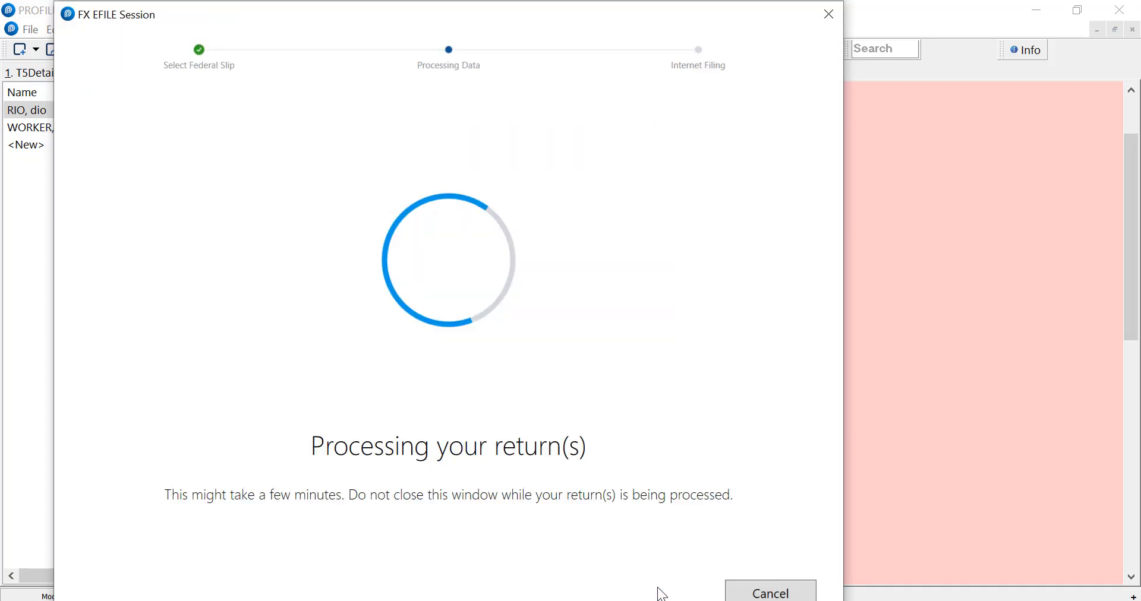
pyautogui.click(829, 15)
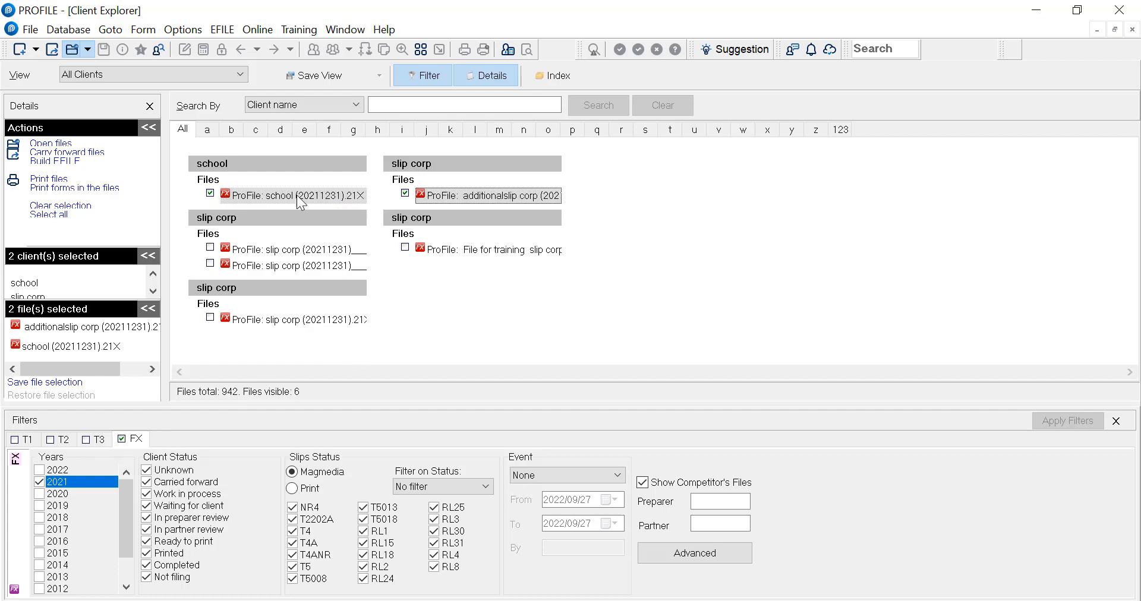
# - Try to build a batch EFILE of the Original T4 and T5 slips for the two selected files, and view the failed file's details
pyautogui.click(60, 161)
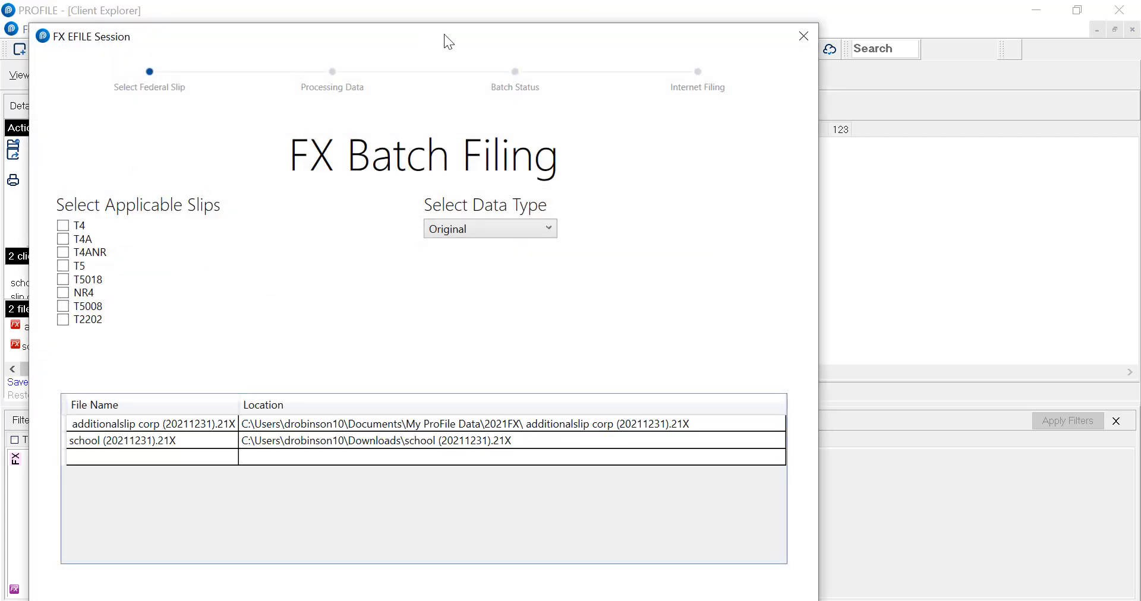
pyautogui.moveTo(448, 42); pyautogui.dragTo(483, 3)
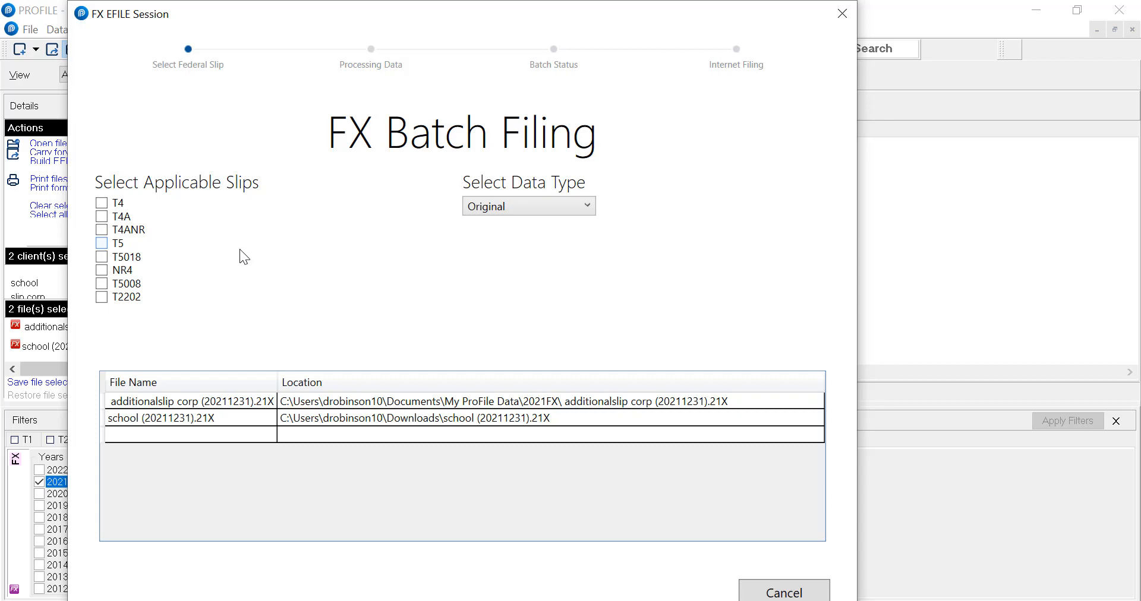
pyautogui.click(100, 204)
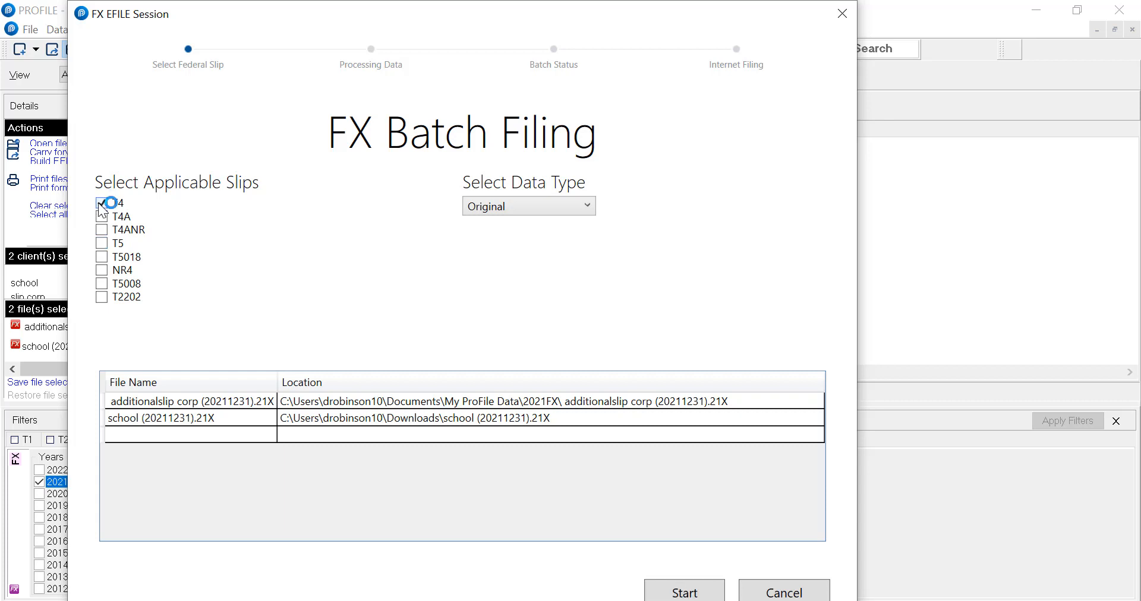
pyautogui.click(514, 205)
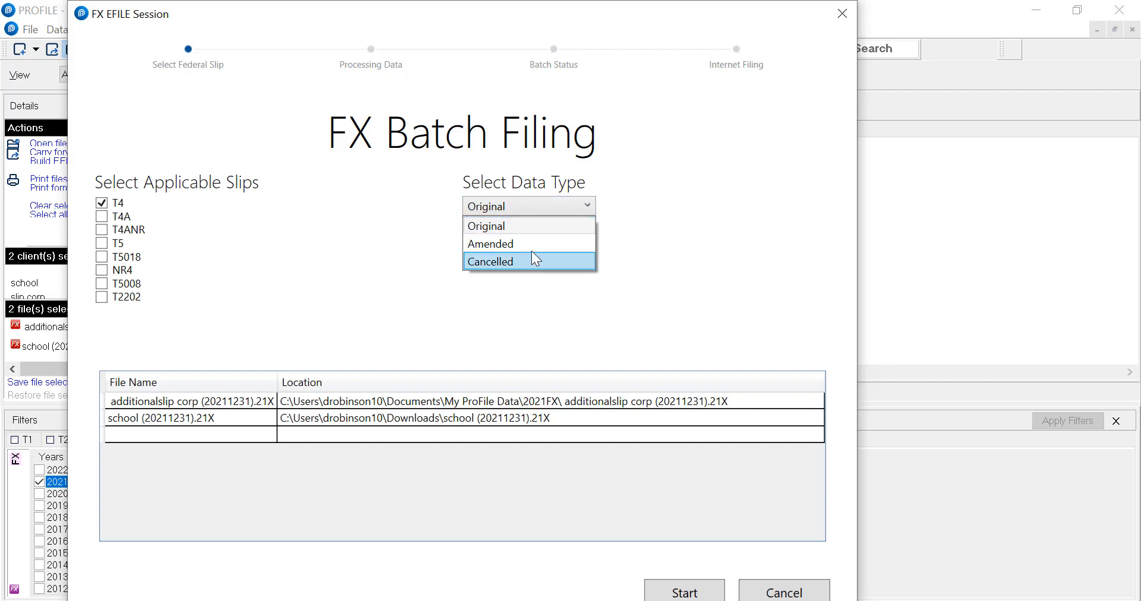
pyautogui.click(525, 227)
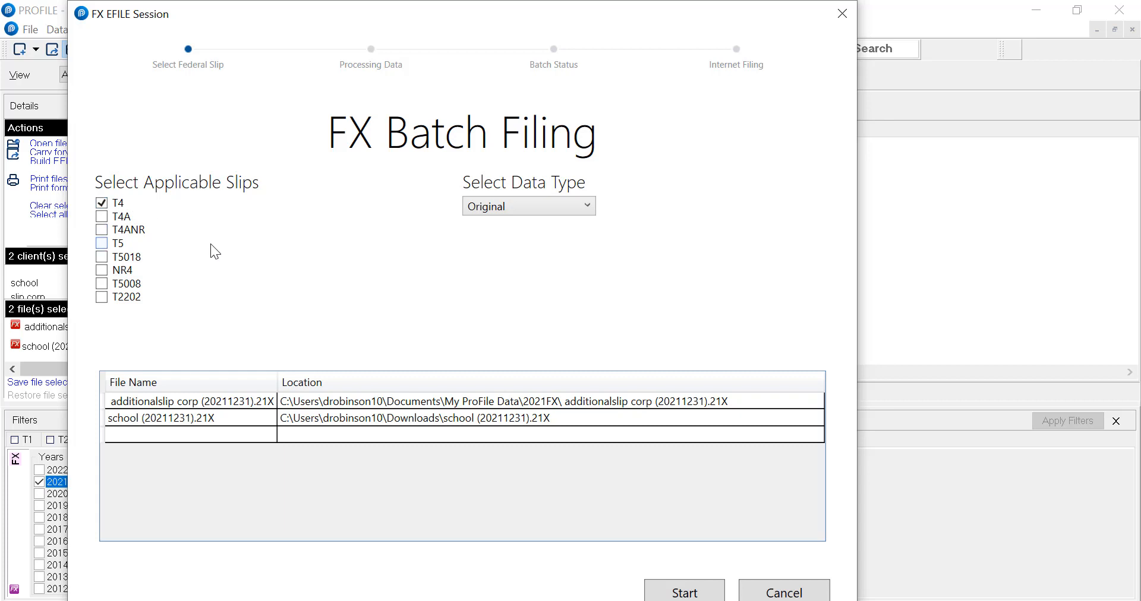
pyautogui.click(104, 246)
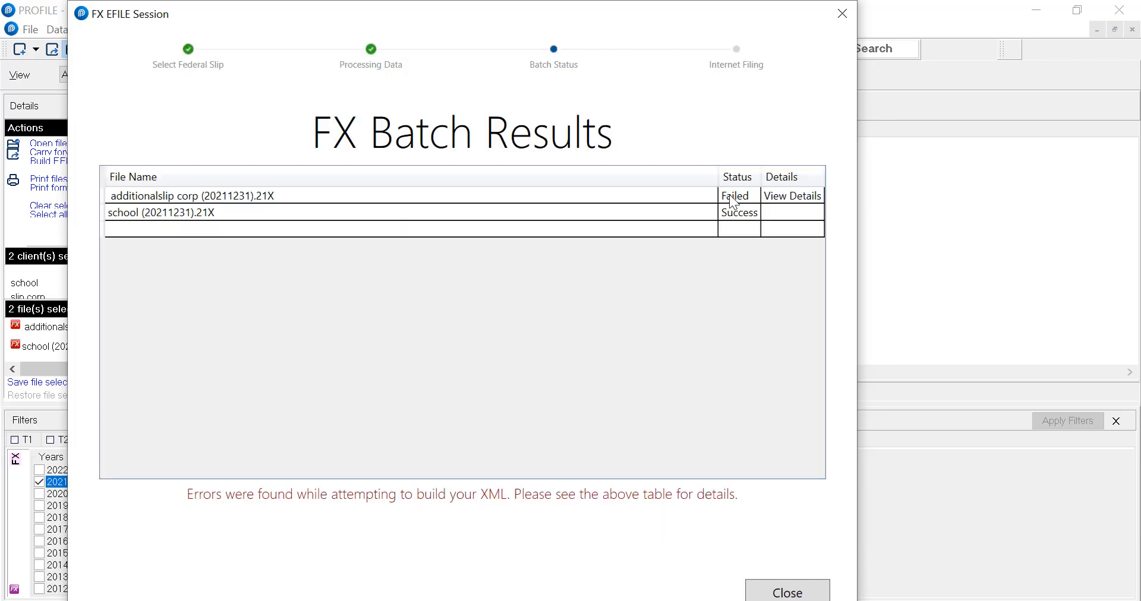
pyautogui.click(734, 199)
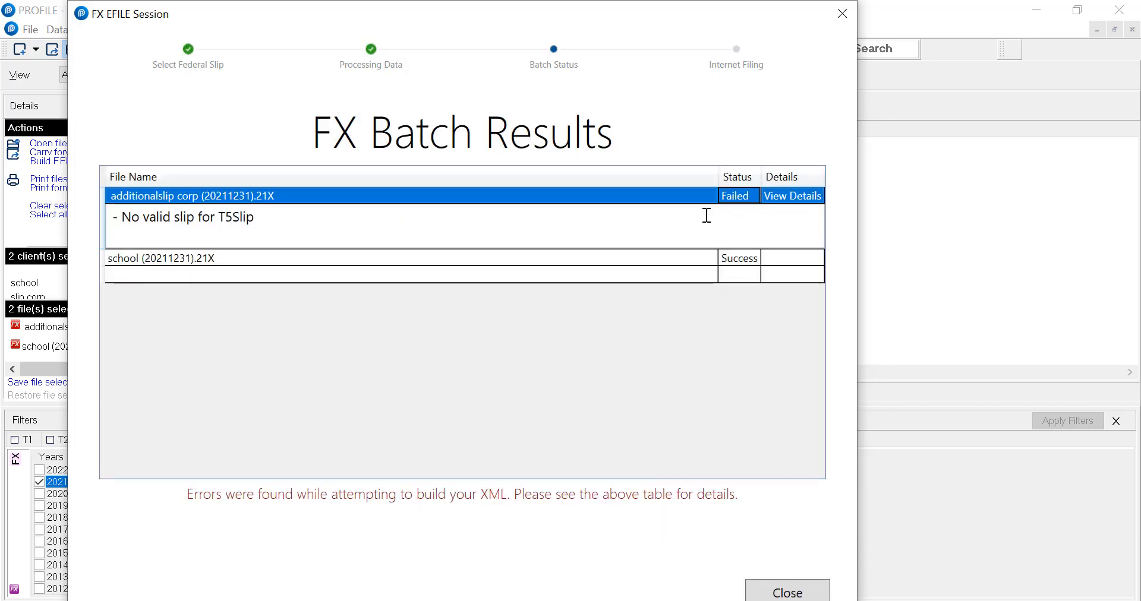
pyautogui.click(796, 591)
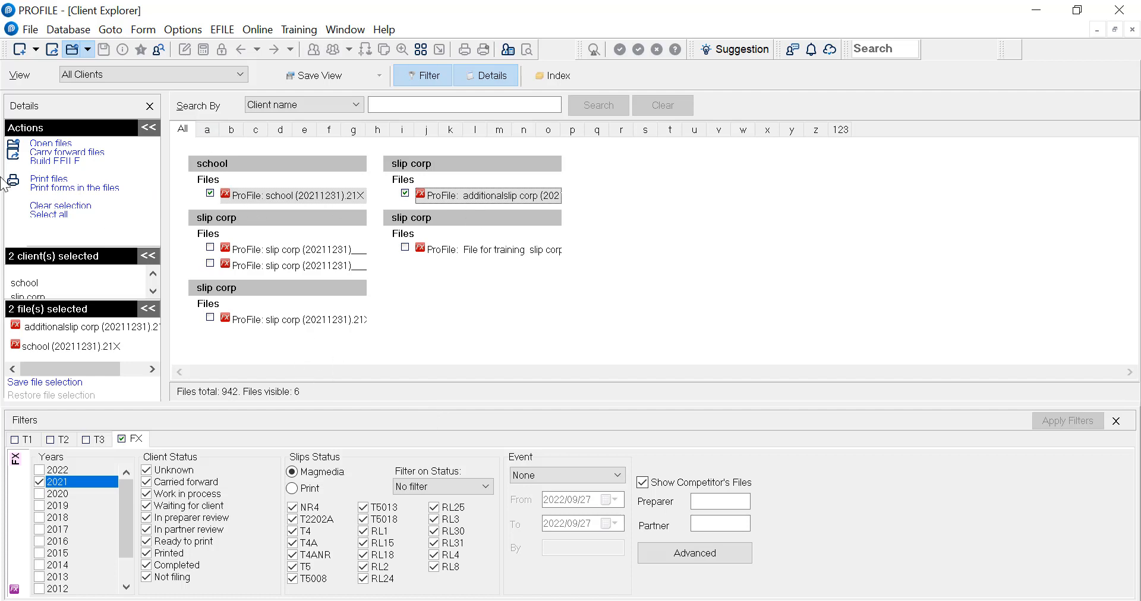
# - Build a batch EFILE for the two selected files with only the T4 slips and the Original data type
pyautogui.click(58, 163)
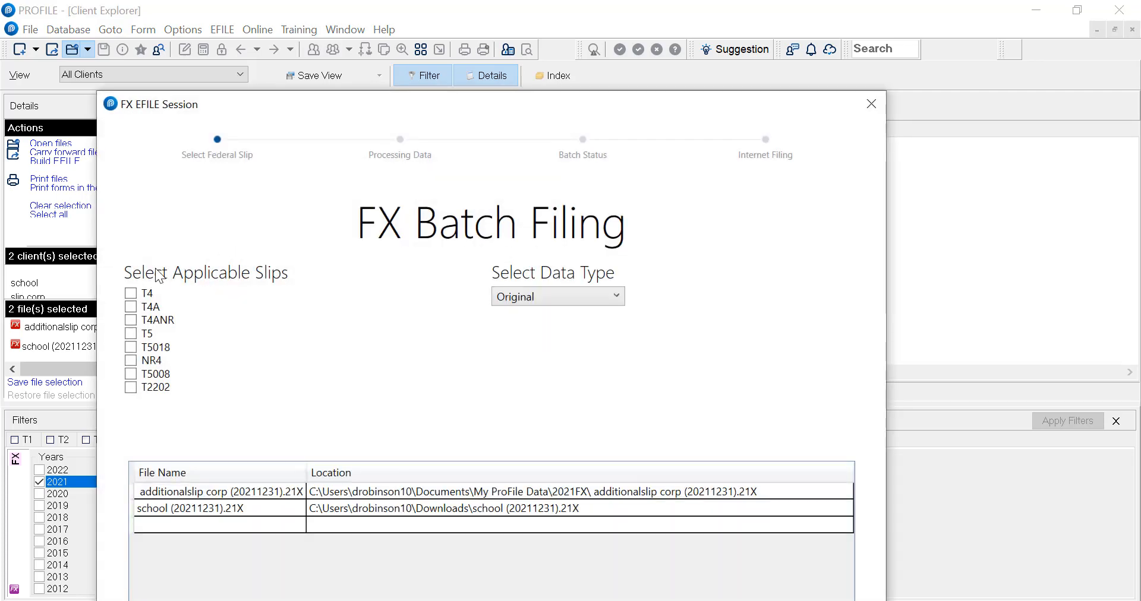
pyautogui.click(131, 293)
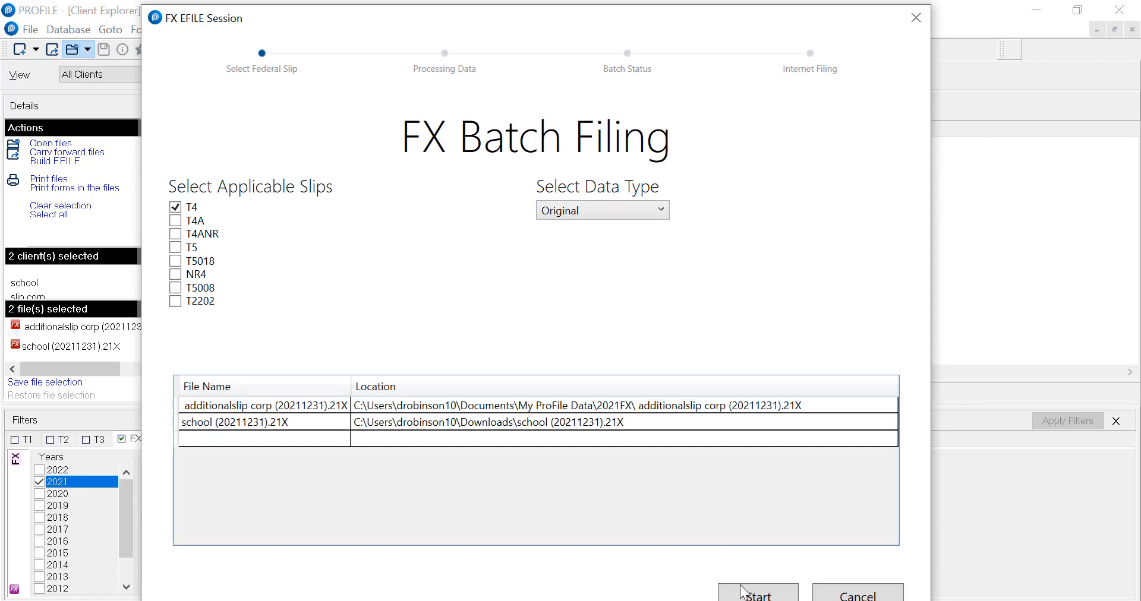
pyautogui.click(745, 594)
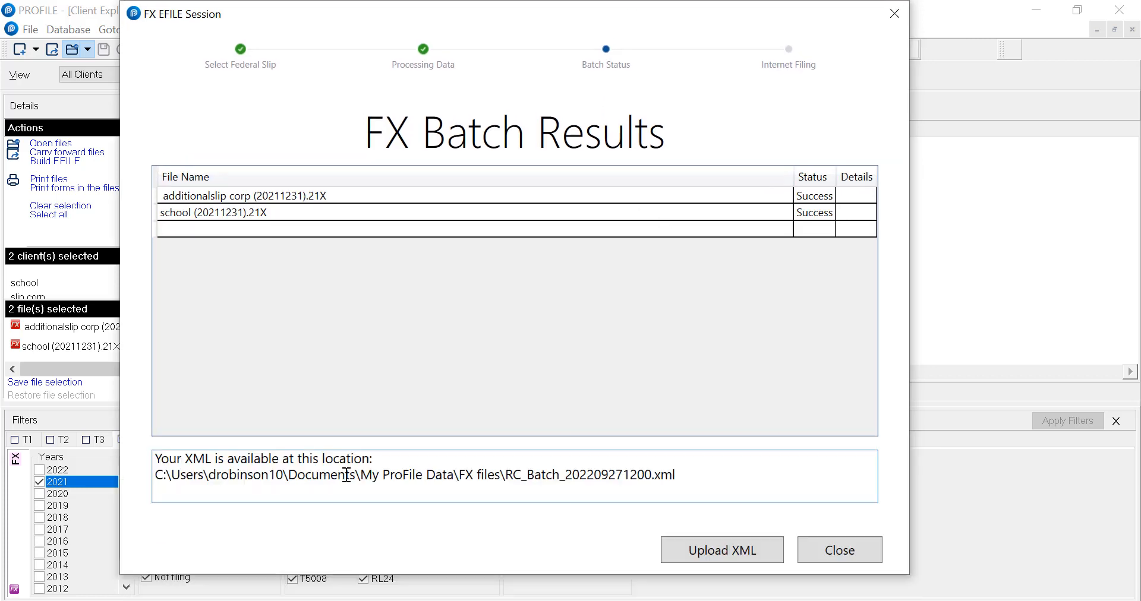
# - Check the batch XML's file location, proceed to its upload, and go through the CRA internet file transfer terms of use
pyautogui.moveTo(350, 475); pyautogui.dragTo(488, 447)
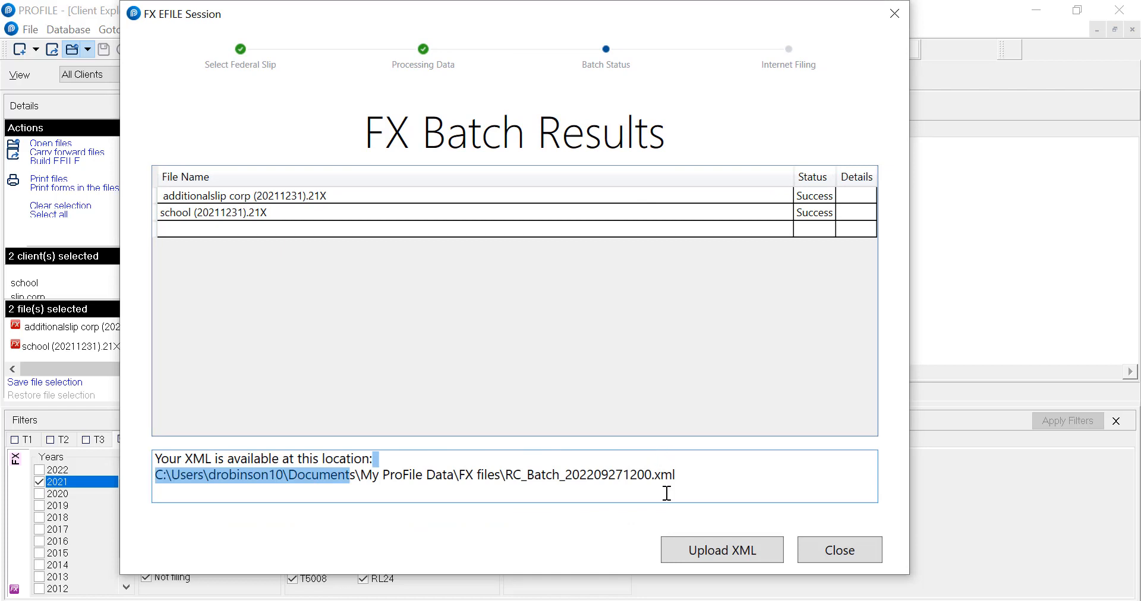
pyautogui.doubleClick(664, 476)
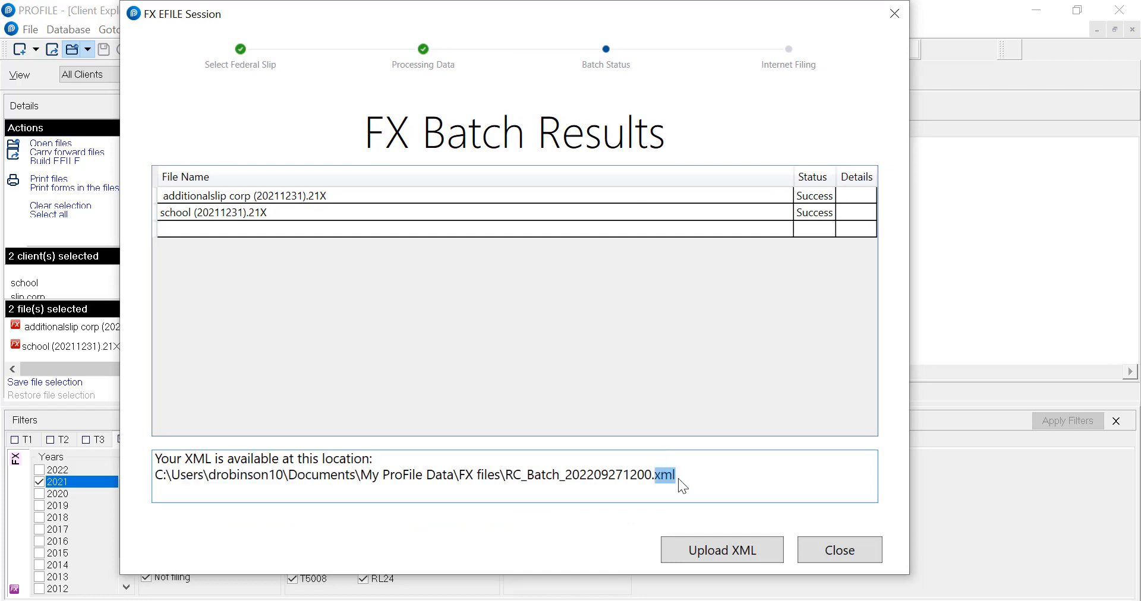
pyautogui.click(734, 553)
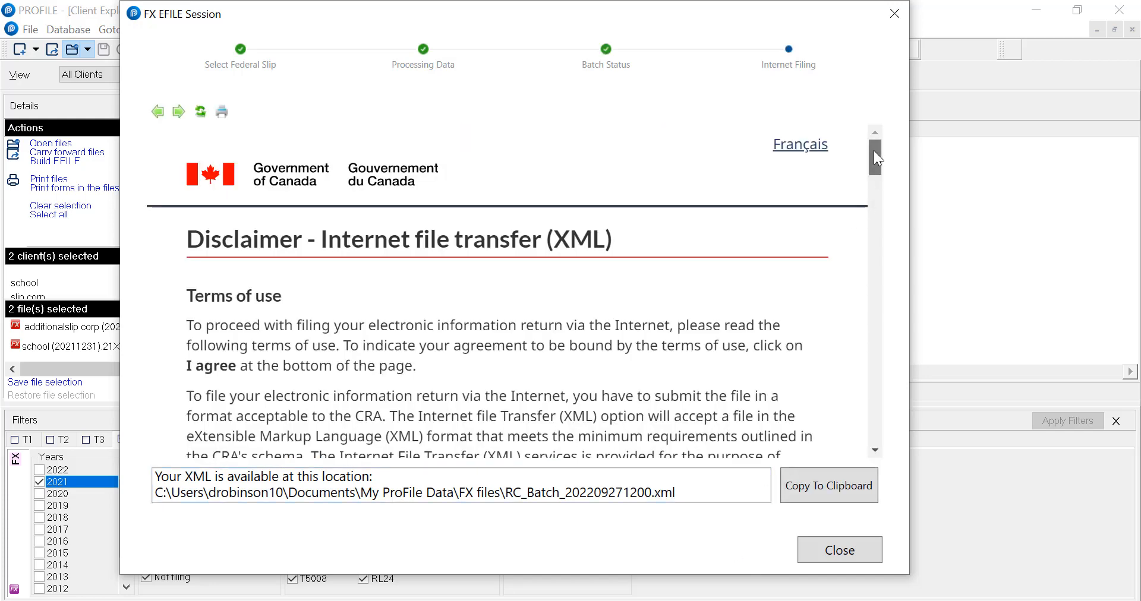
pyautogui.moveTo(877, 157); pyautogui.dragTo(909, 361)
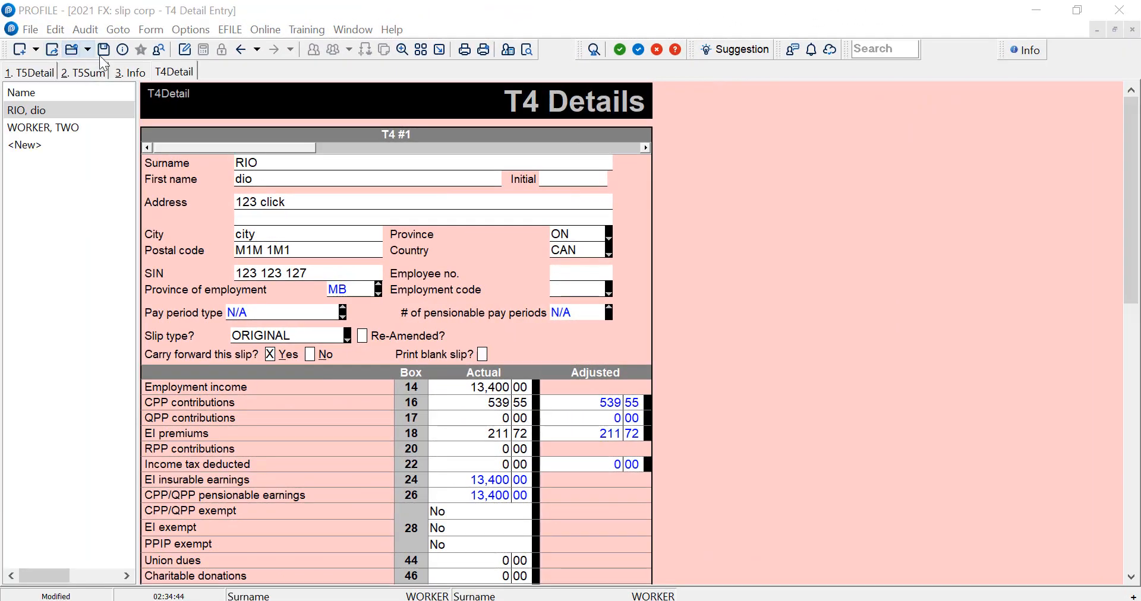
# - Set the provincial or territorial jurisdiction to Québec in the Filing section of the slip corp Info form
pyautogui.click(137, 72)
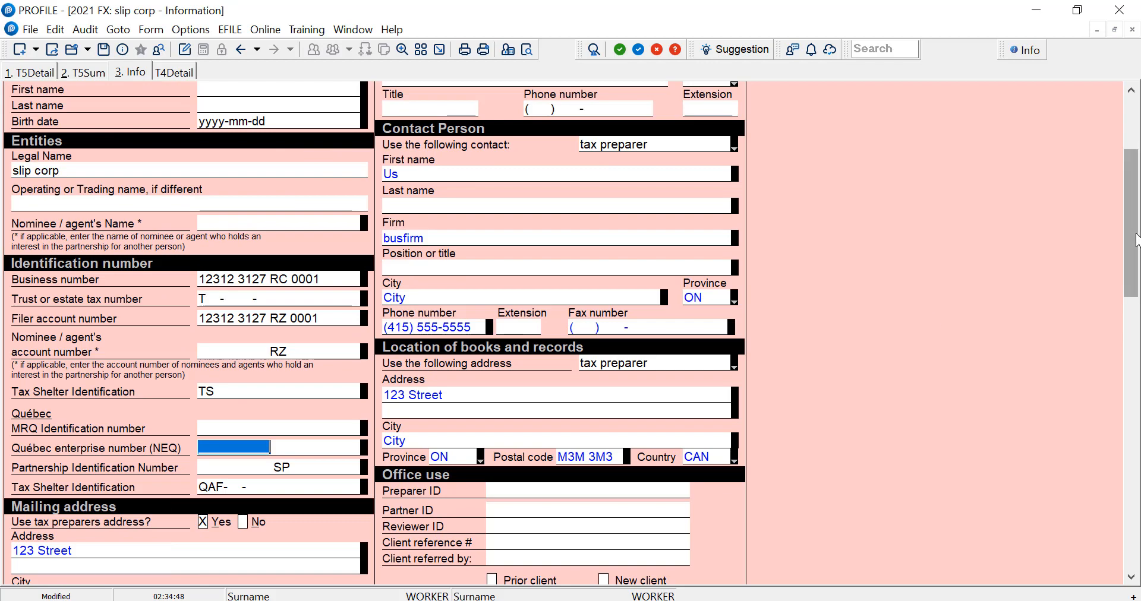
pyautogui.moveTo(1136, 238); pyautogui.dragTo(1095, 420)
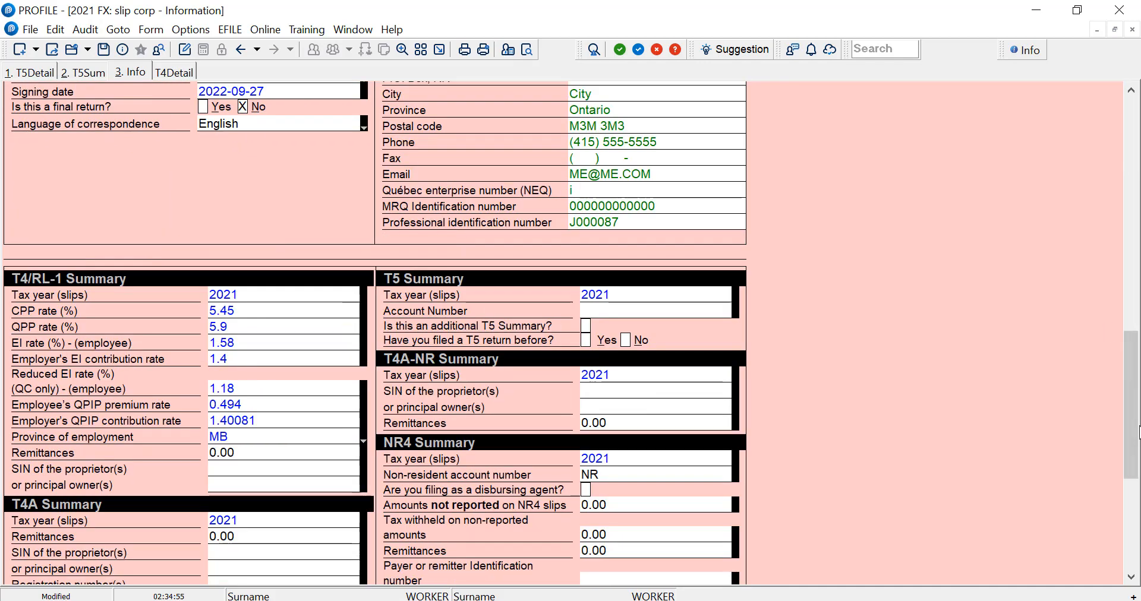
pyautogui.scroll(5, 251, 398)
pyautogui.press('Tab')
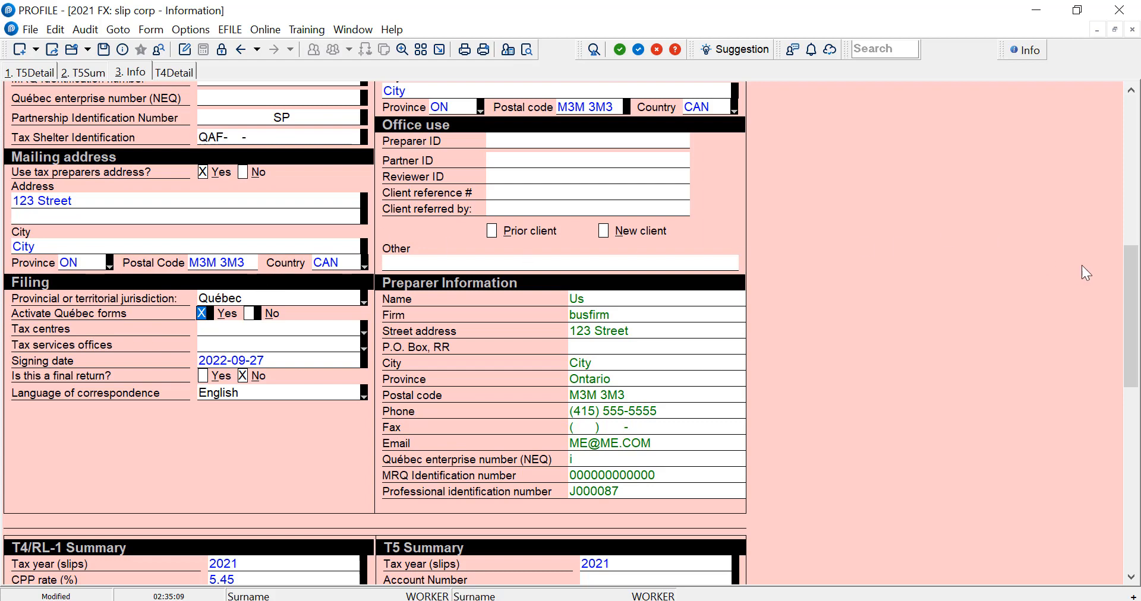
# - Examine the MRQ identification number and Québec enterprise number fields on the Info form, and return to the T4 detail form
pyautogui.moveTo(1135, 284); pyautogui.dragTo(764, 240)
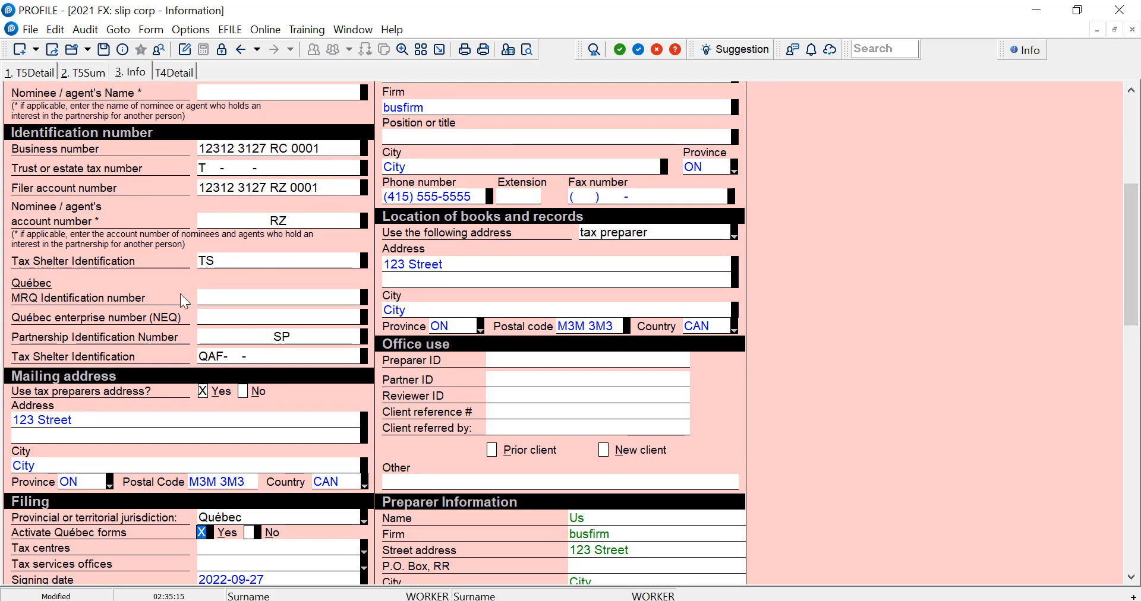
pyautogui.click(230, 298)
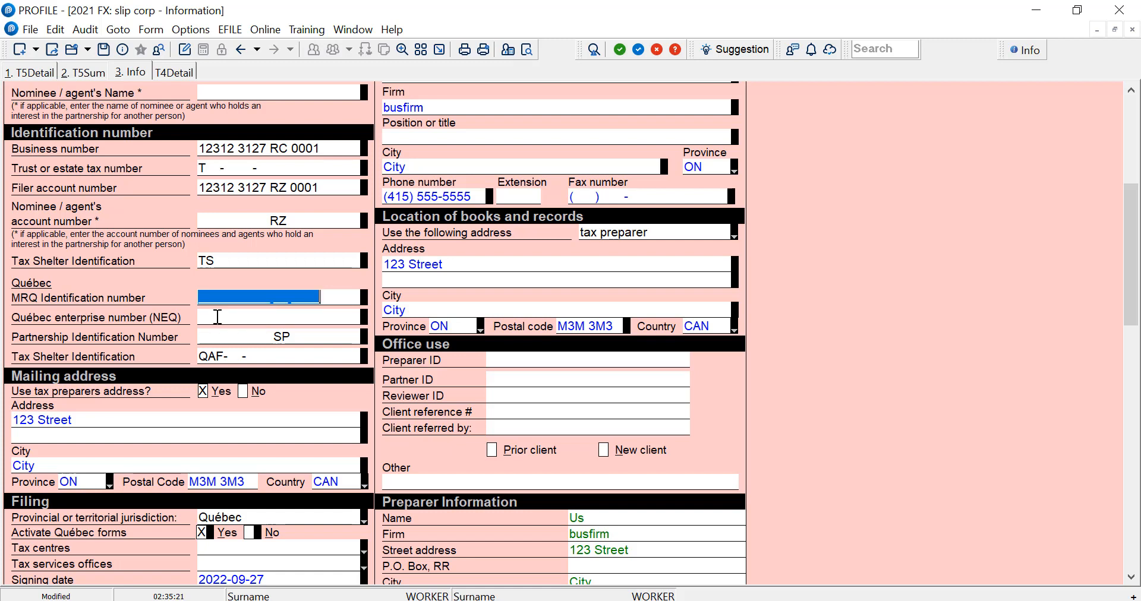
pyautogui.click(217, 316)
pyautogui.click(221, 298)
pyautogui.click(228, 312)
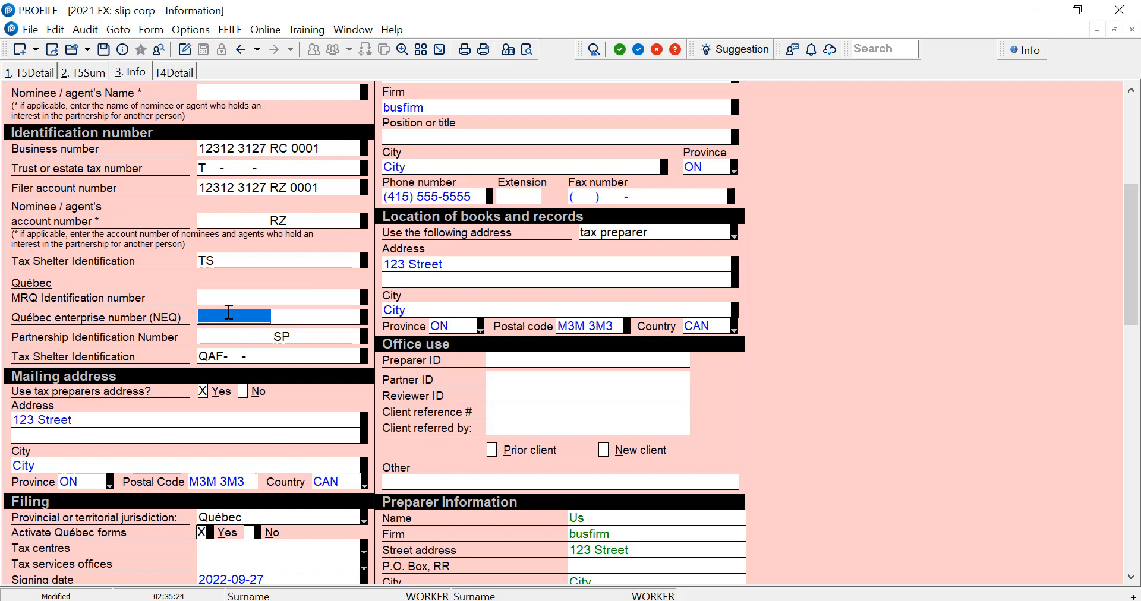
pyautogui.click(177, 70)
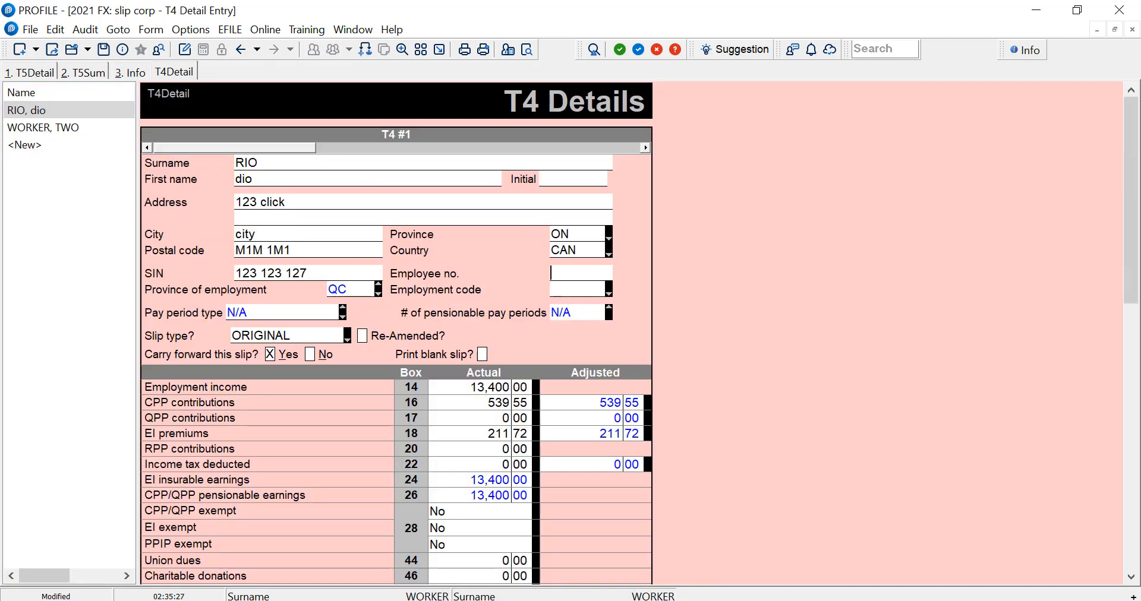
# - Set the province in the first employee's address on the T4 detail form to QC
pyautogui.click(608, 238)
pyautogui.press('Escape')
pyautogui.write('QC')
pyautogui.press('Tab')
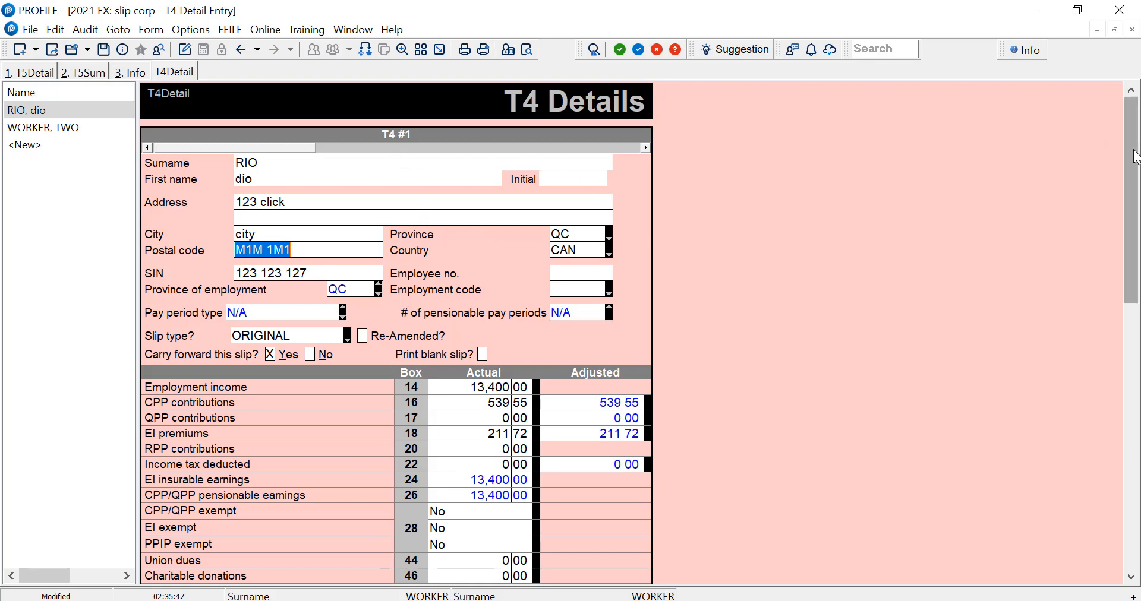
# - Enter 66.20 as the actual amount for the employee's PPIP premiums in box 55 of the first T4 slip
pyautogui.moveTo(1131, 155); pyautogui.dragTo(1131, 265)
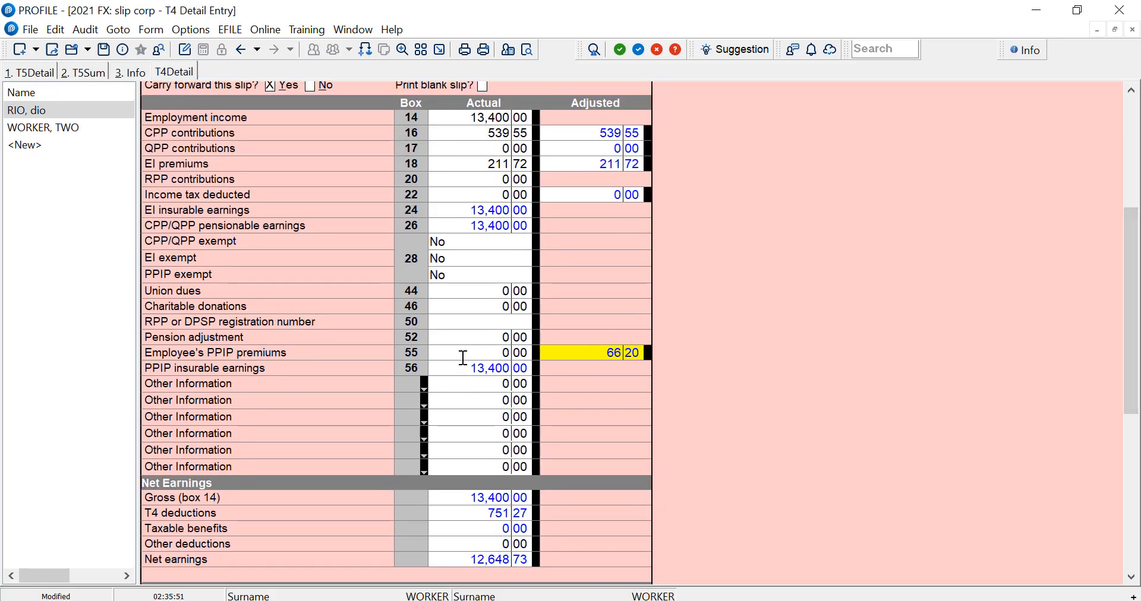
pyautogui.click(467, 349)
pyautogui.write('66.20')
pyautogui.press('Tab')
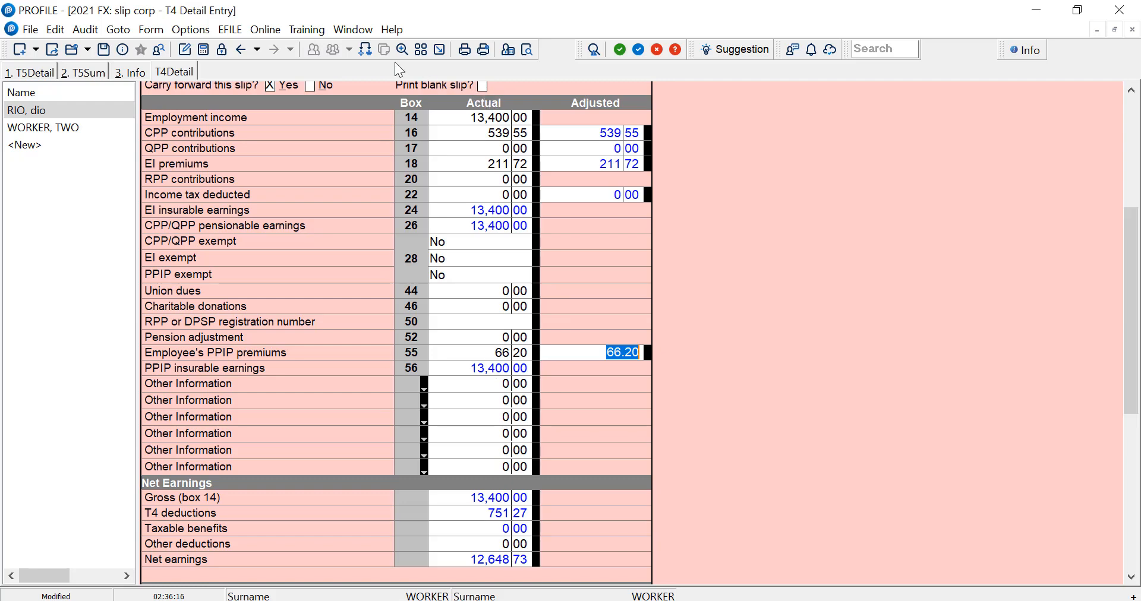
# - Switch to the corresponding RL1 detail form and enter 1,000.00 as the Quebec tax deducted T4 amount
pyautogui.click(365, 50)
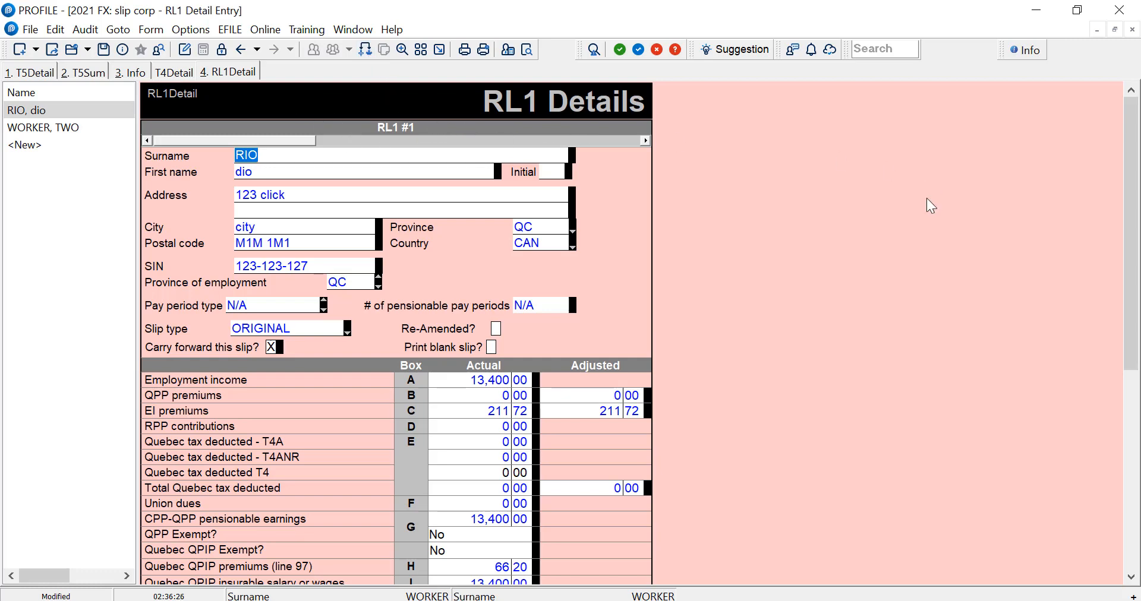
pyautogui.scroll(-5, 1037, 190)
pyautogui.scroll(-1, 396, 333)
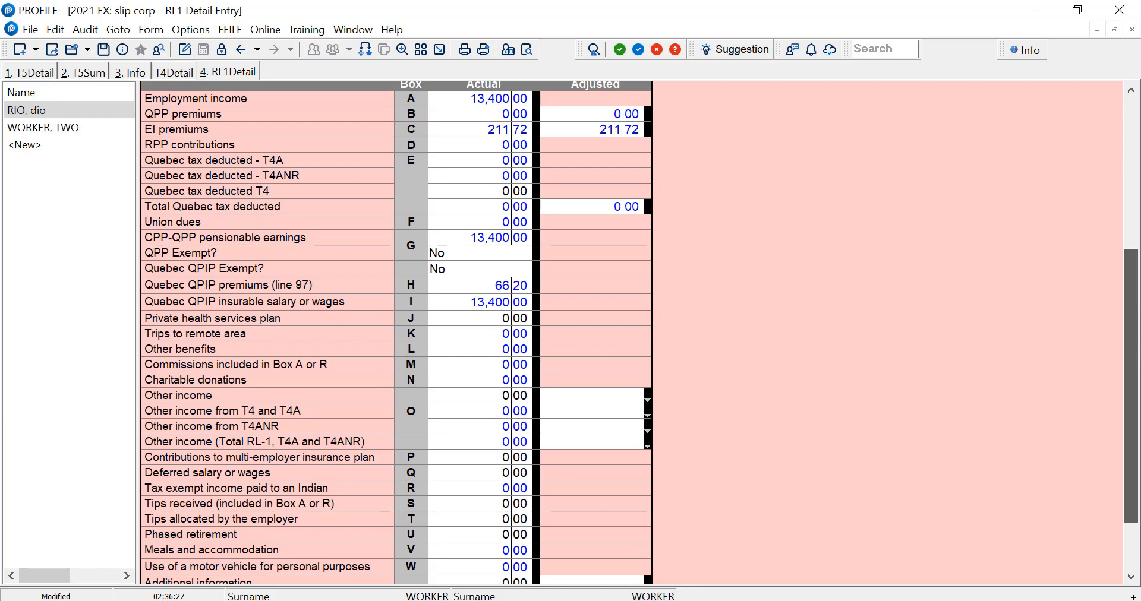
pyautogui.scroll(-3, 396, 333)
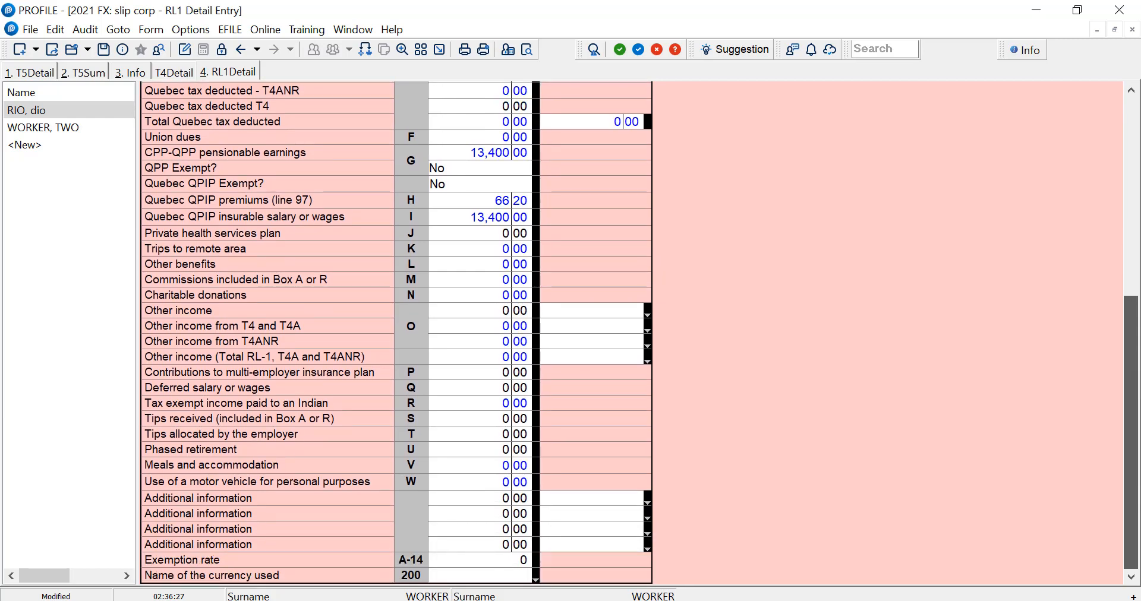
pyautogui.scroll(4, 1132, 390)
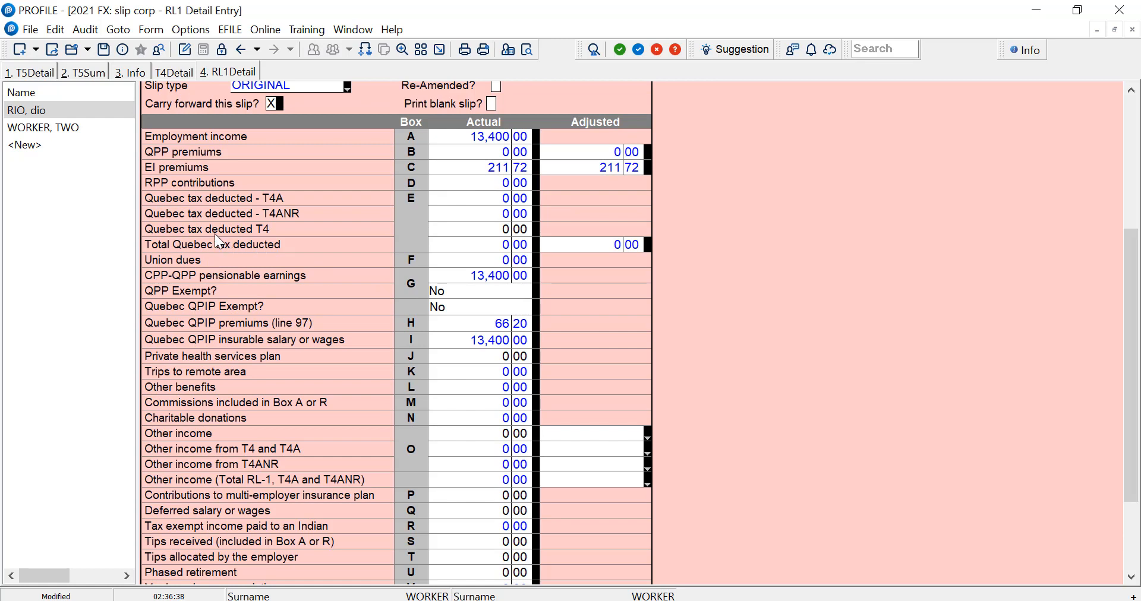
pyautogui.click(499, 230)
pyautogui.write('1000')
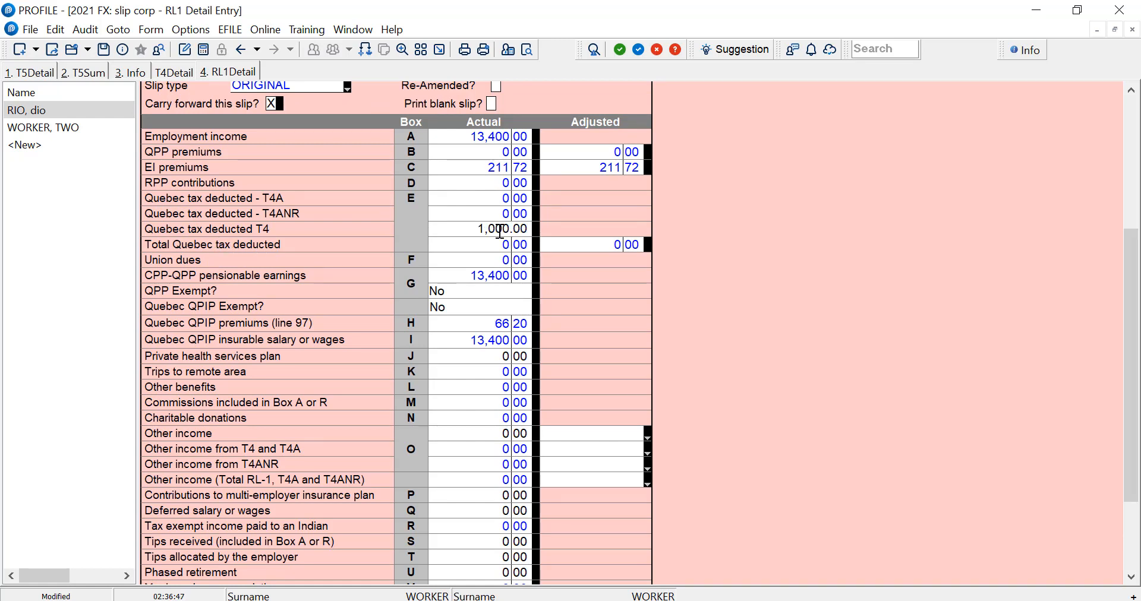
pyautogui.press('Tab')
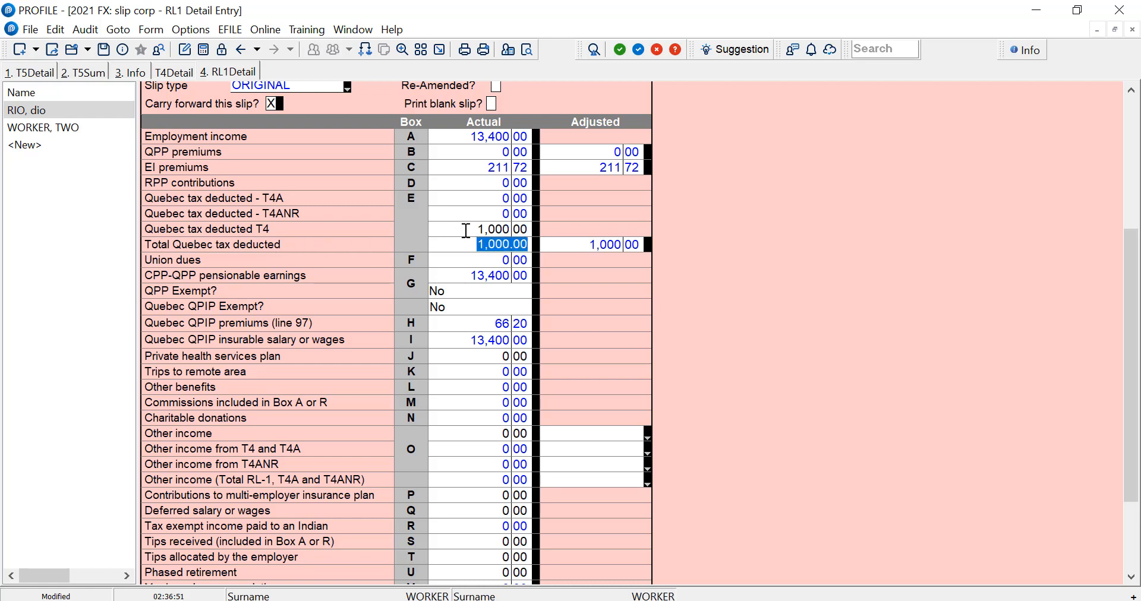
# - Examine the RL1 boxes for employment income, RPP contributions, Quebec tax deducted and private health services plan
pyautogui.click(484, 362)
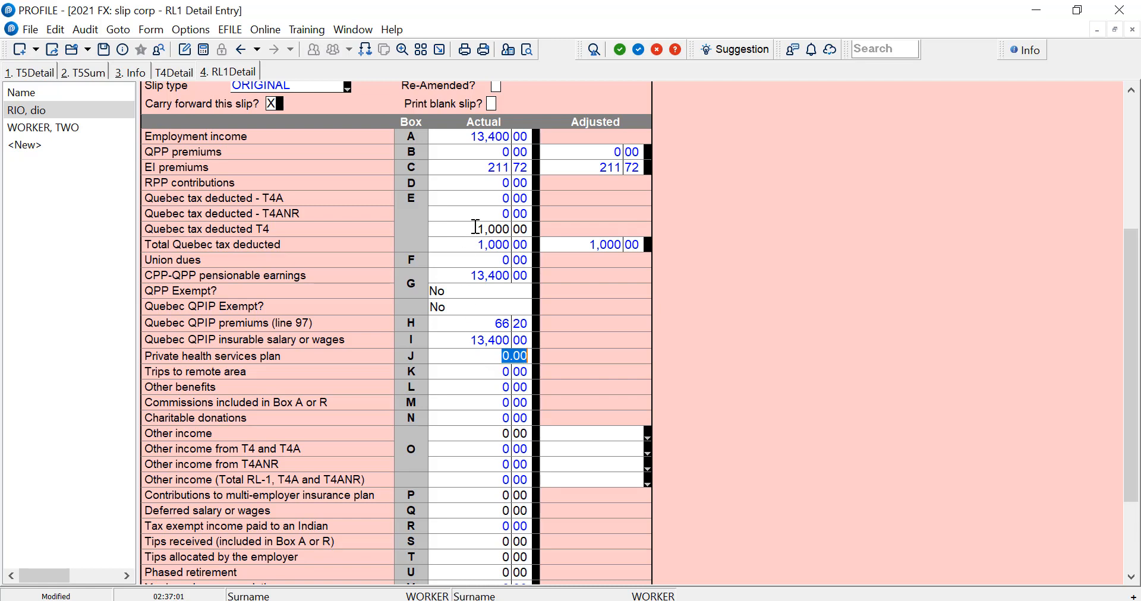
pyautogui.click(471, 216)
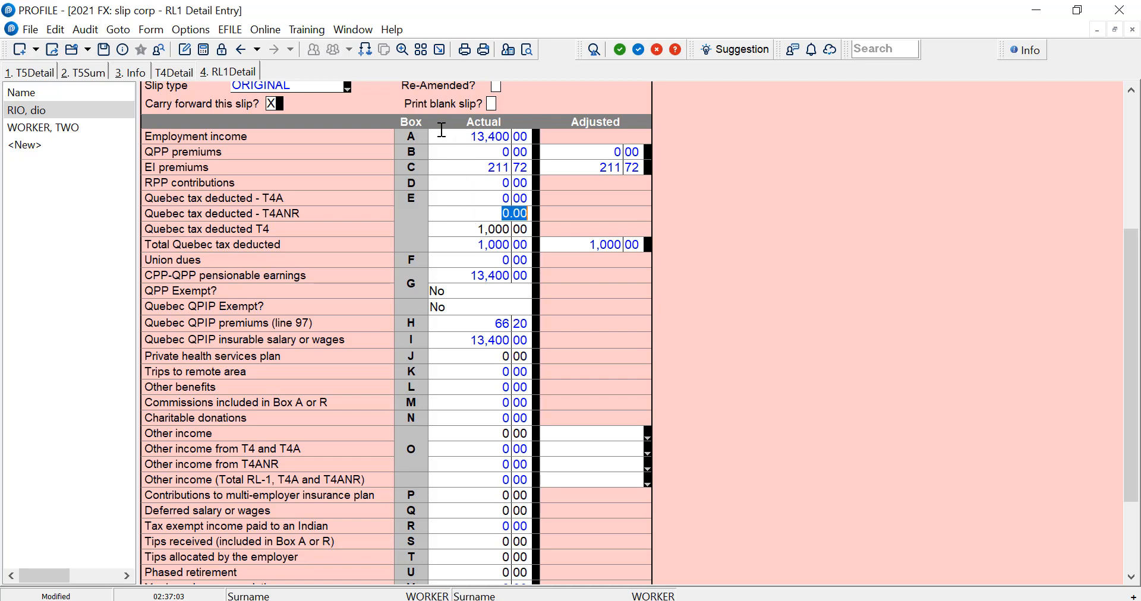
pyautogui.click(469, 137)
pyautogui.click(473, 182)
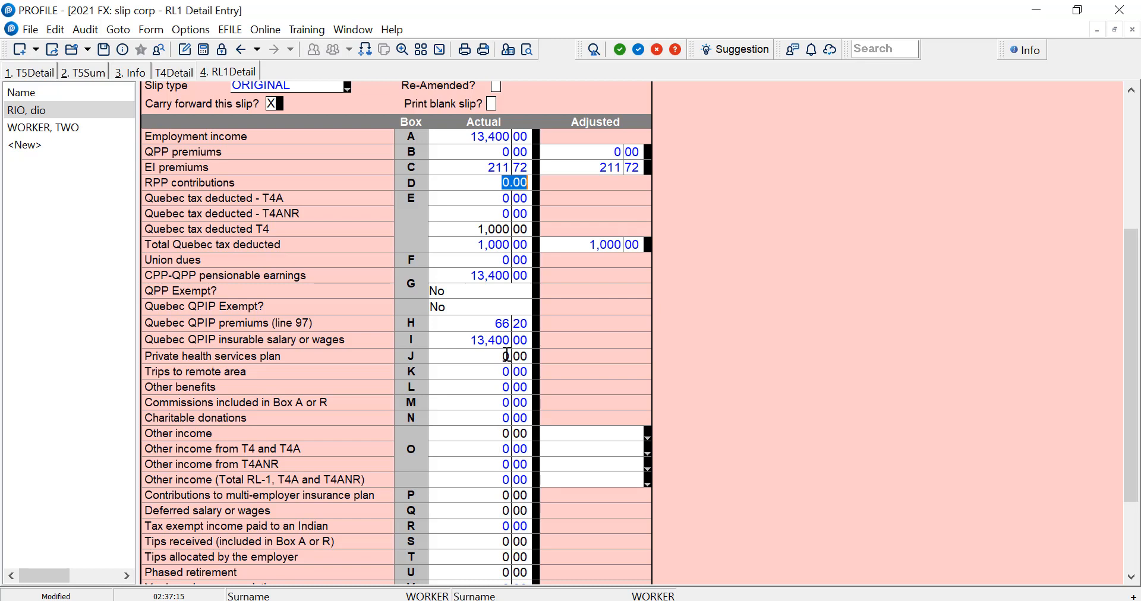
pyautogui.click(508, 356)
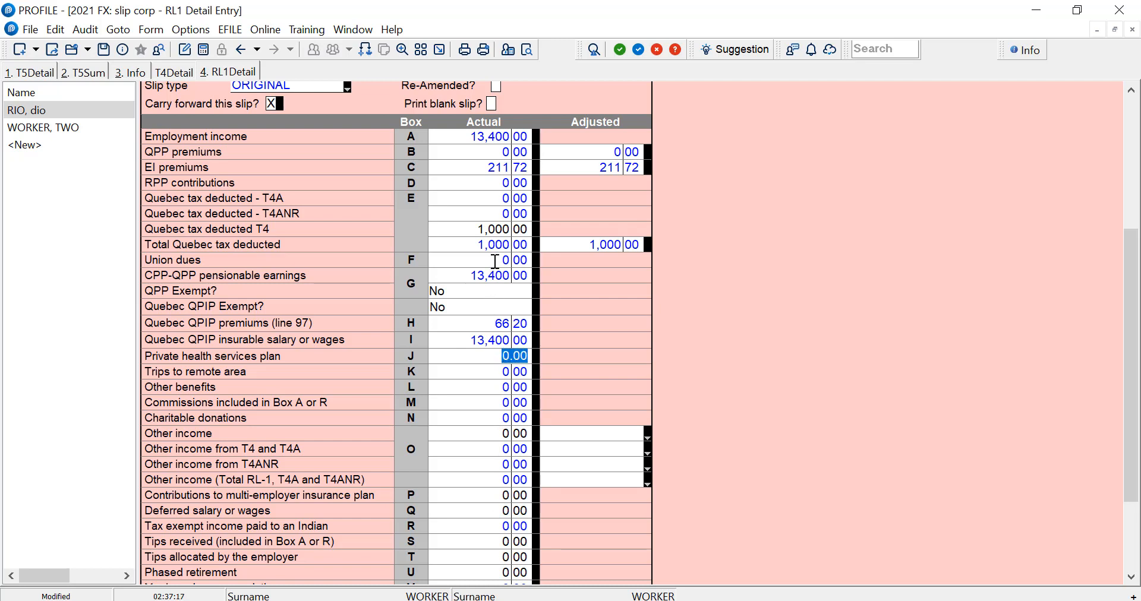
pyautogui.click(475, 232)
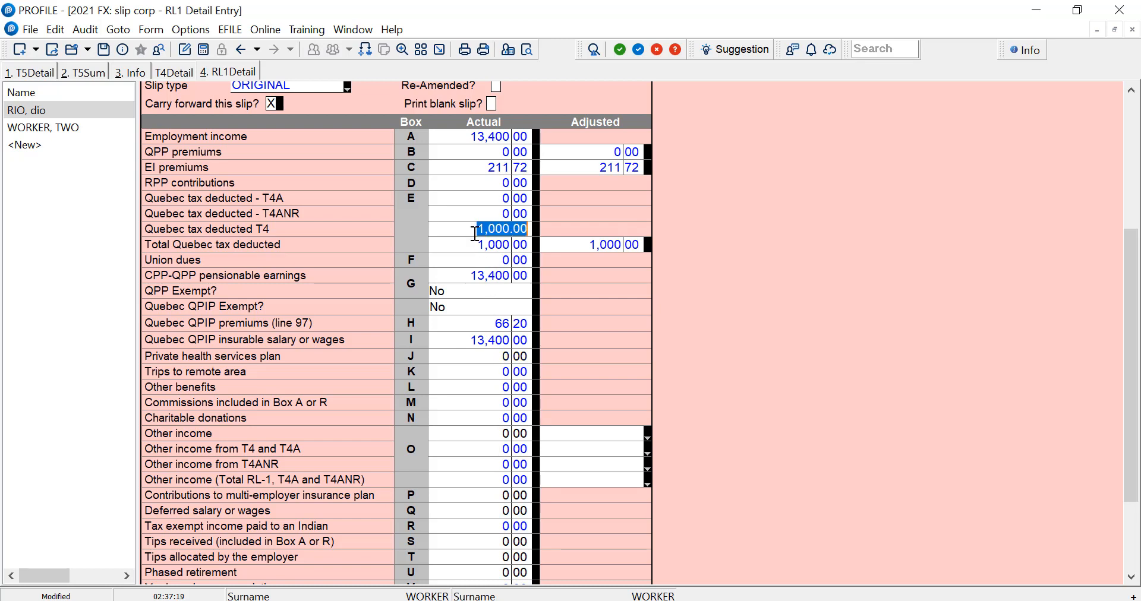
# - Compare the employee's RL1 and T4 detail forms using the provincial toggle, ending on the RL1 detail form
pyautogui.click(366, 49)
pyautogui.click(366, 50)
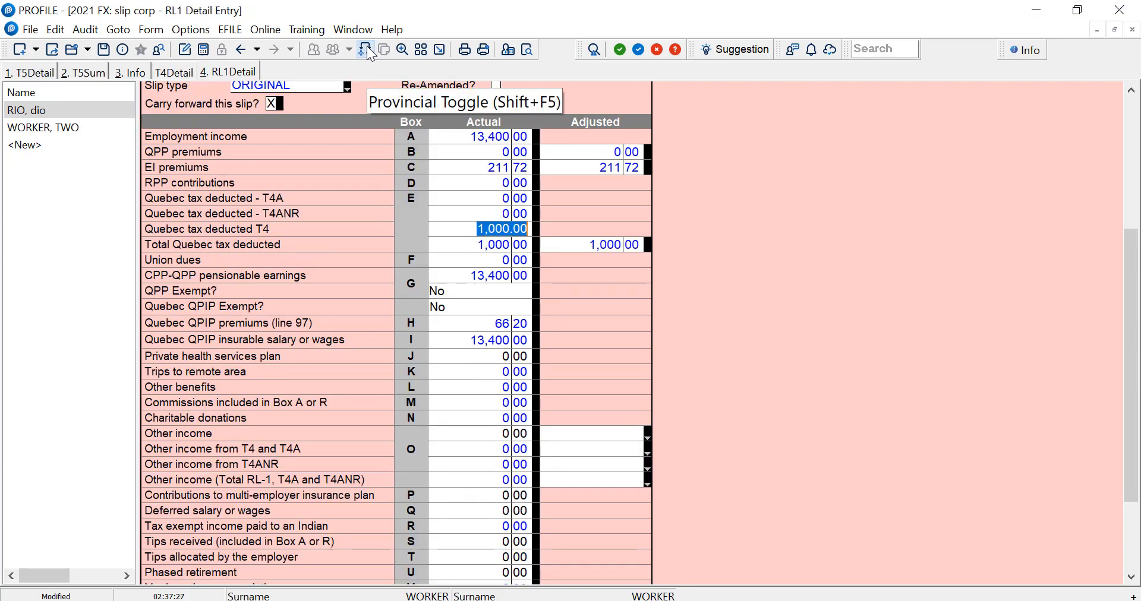
pyautogui.scroll(5, 1135, 344)
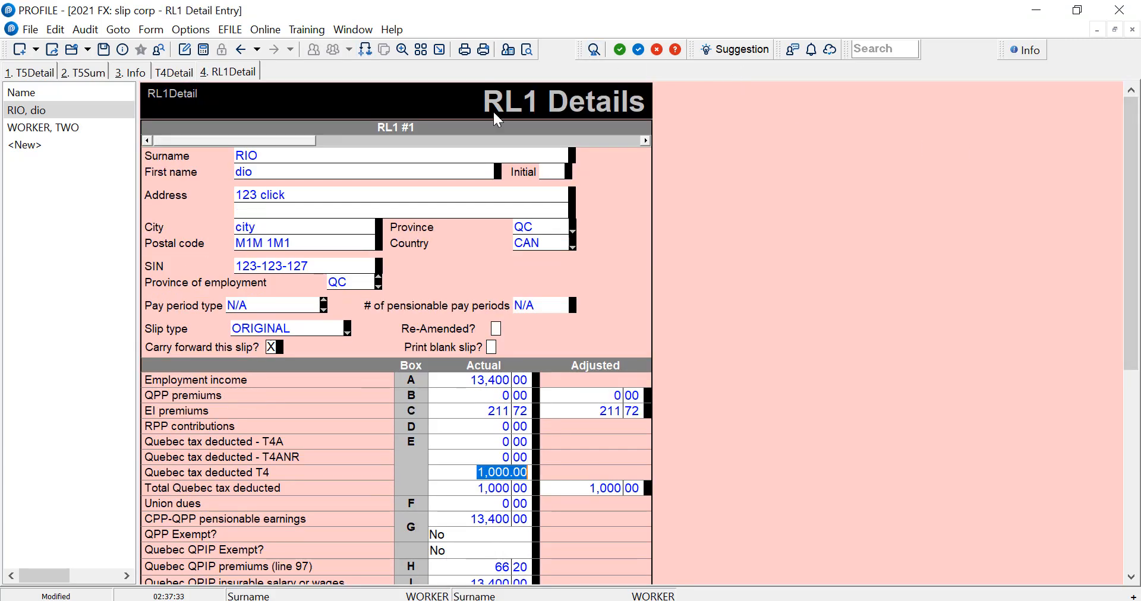
pyautogui.click(364, 49)
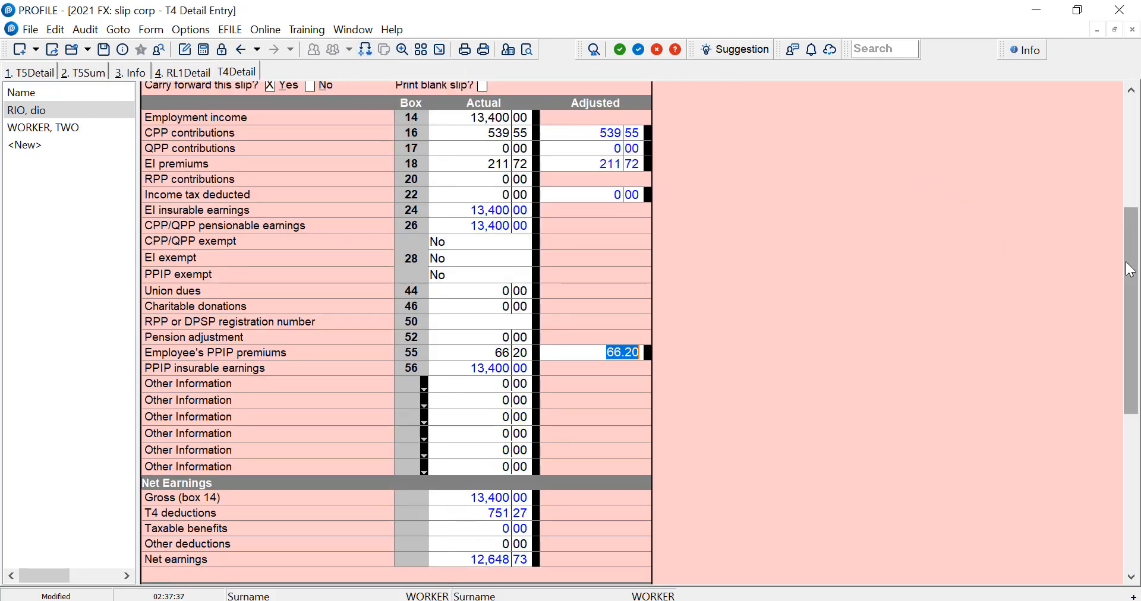
pyautogui.scroll(5, 1117, 262)
pyautogui.click(363, 49)
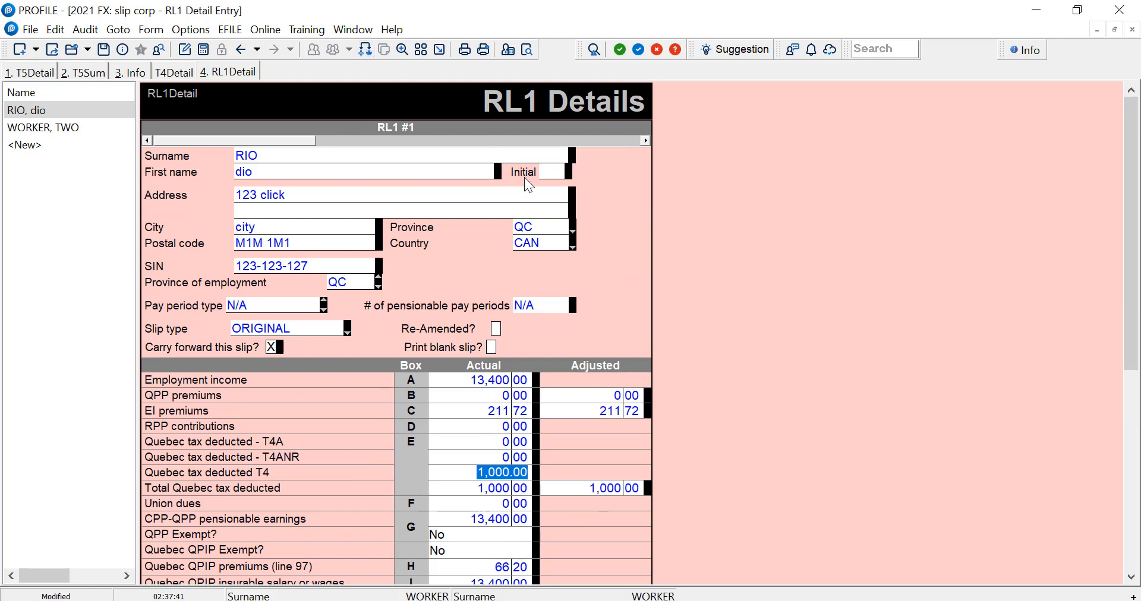
pyautogui.click(458, 153)
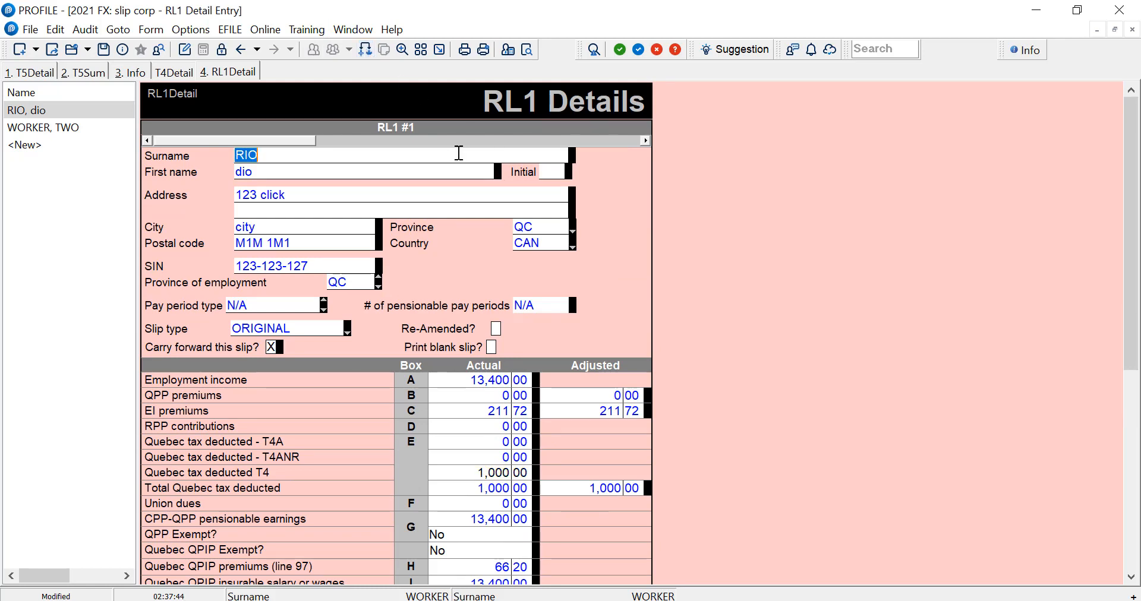
# - Look at the slip printing options for the RL1 slip type with the Paper Filing print set, and close them without printing
pyautogui.click(483, 50)
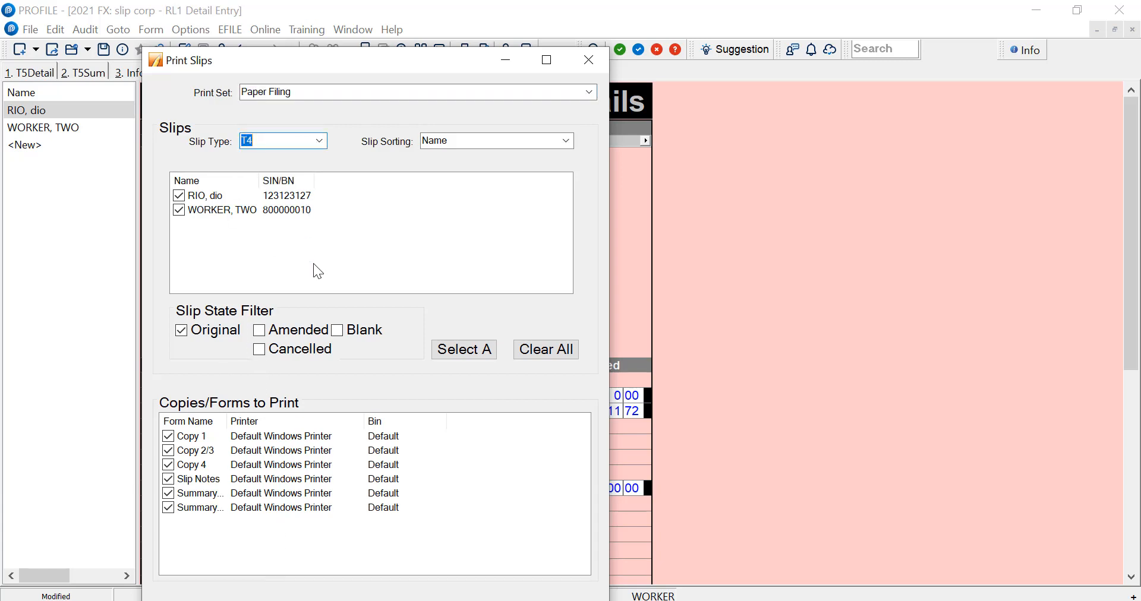
pyautogui.click(312, 263)
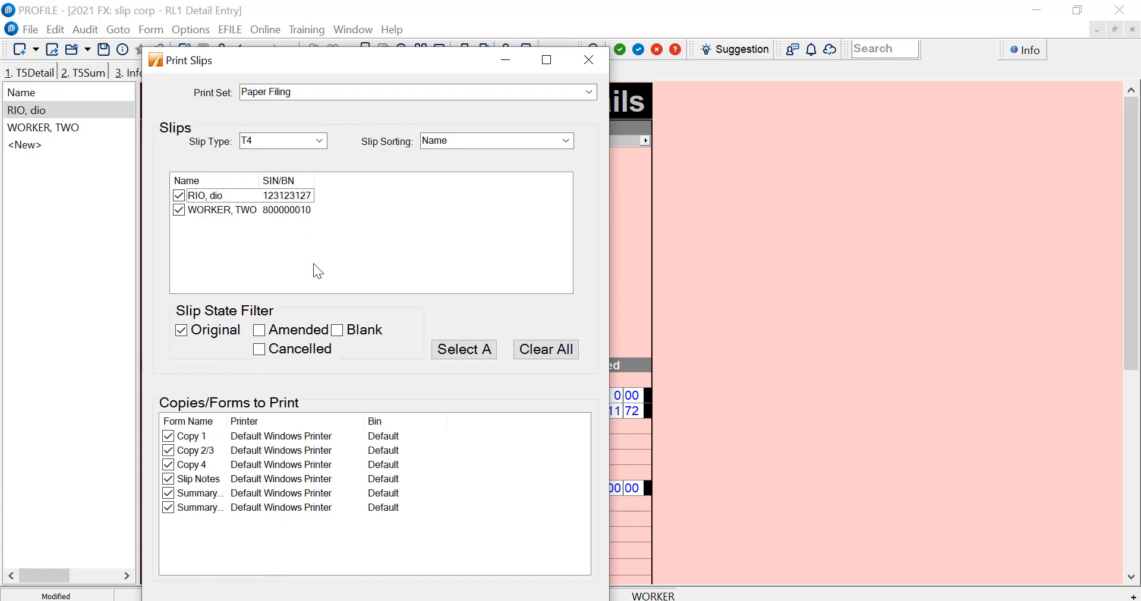
pyautogui.click(315, 147)
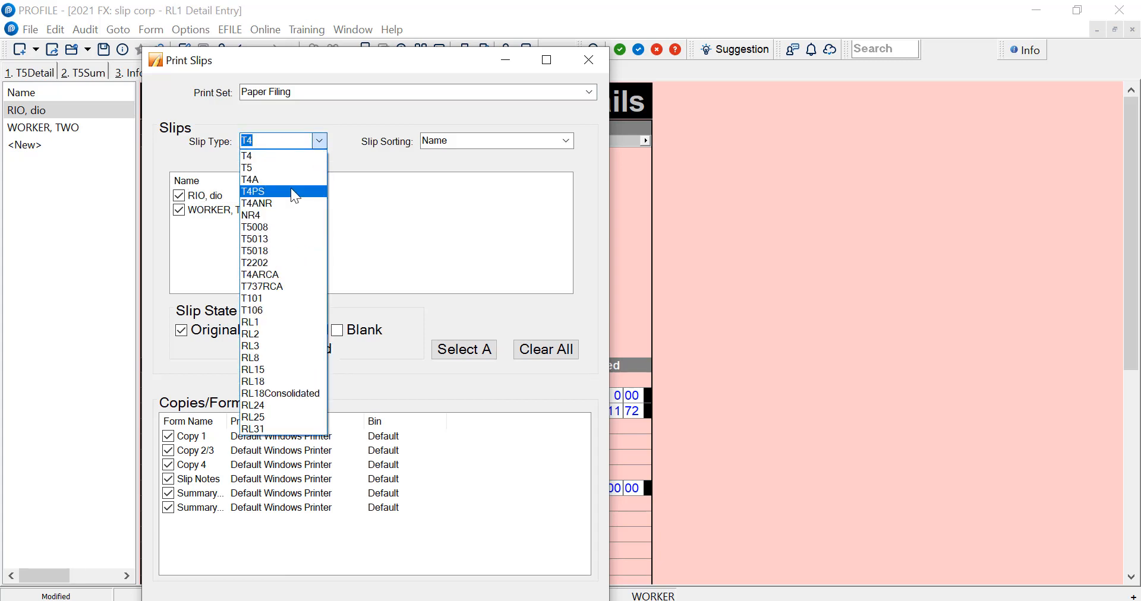
pyautogui.click(302, 322)
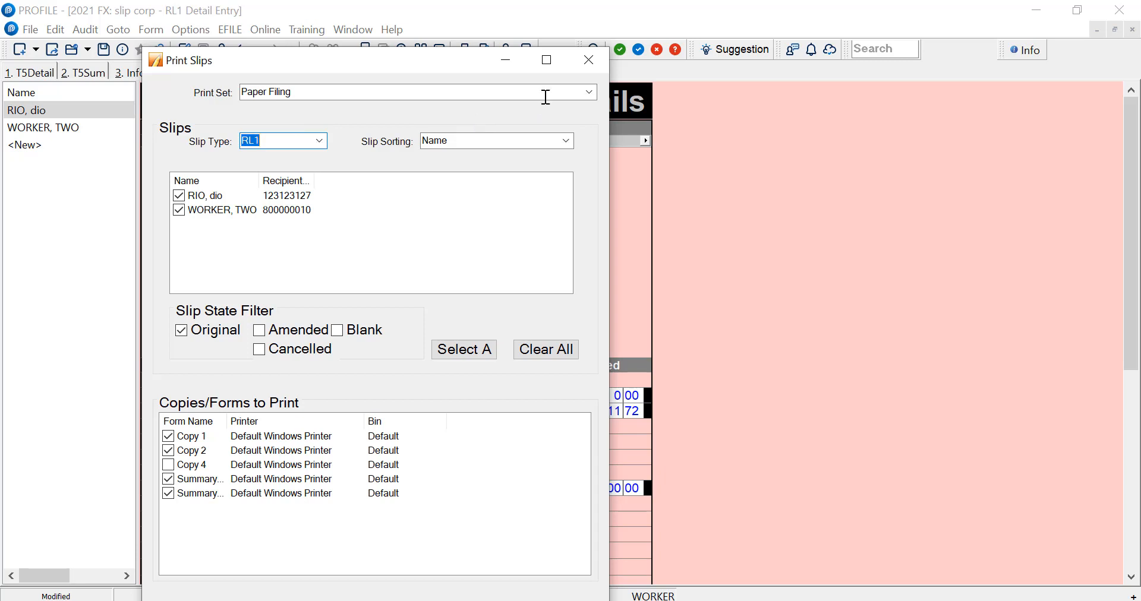
pyautogui.click(593, 63)
# - Check the RL1 slip's status and MM errors in the RL slip transmission wizard, and leave without transmitting
pyautogui.click(236, 32)
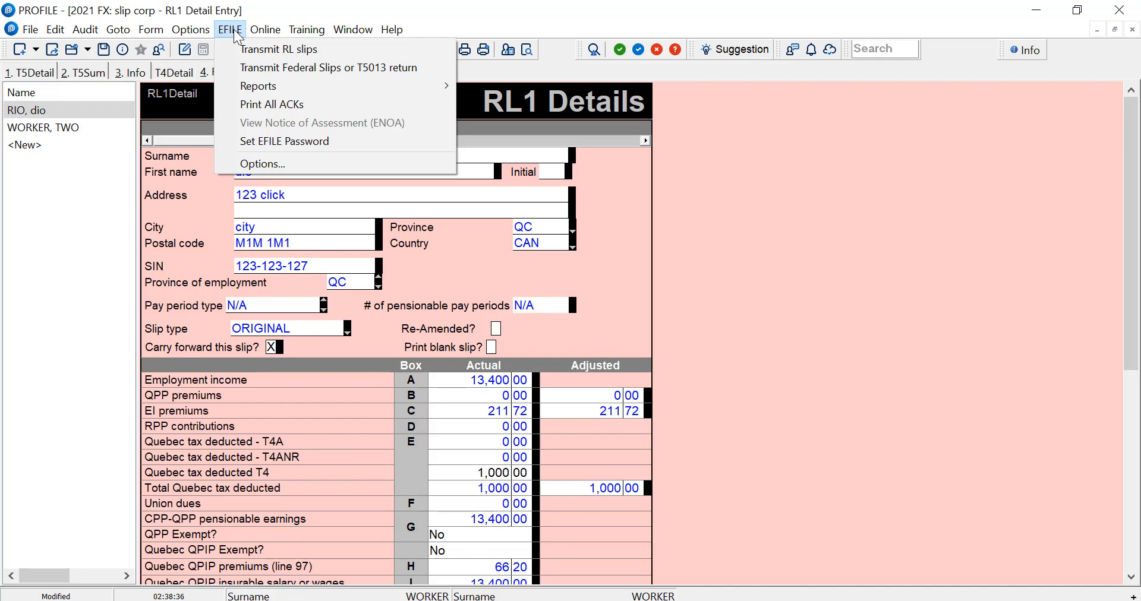
pyautogui.click(247, 55)
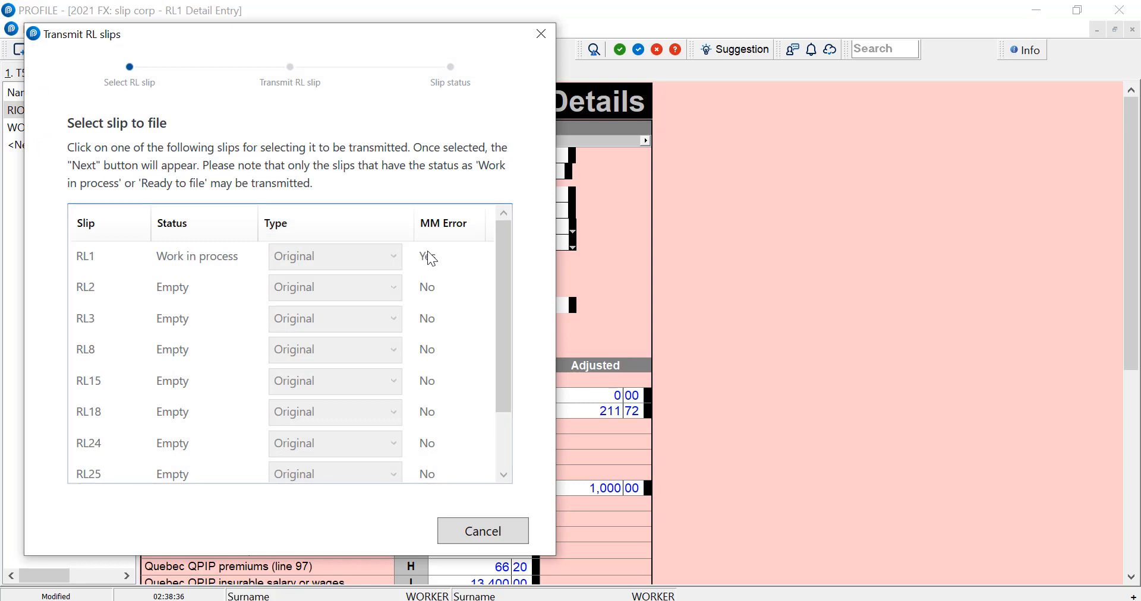
pyautogui.moveTo(364, 38); pyautogui.dragTo(403, 13)
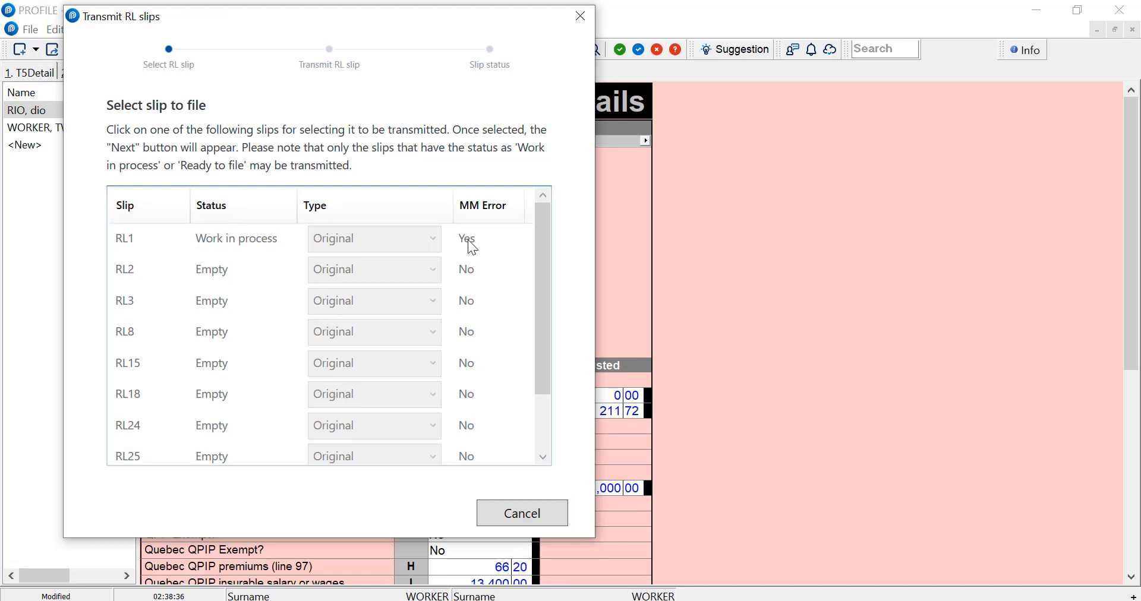
pyautogui.click(506, 503)
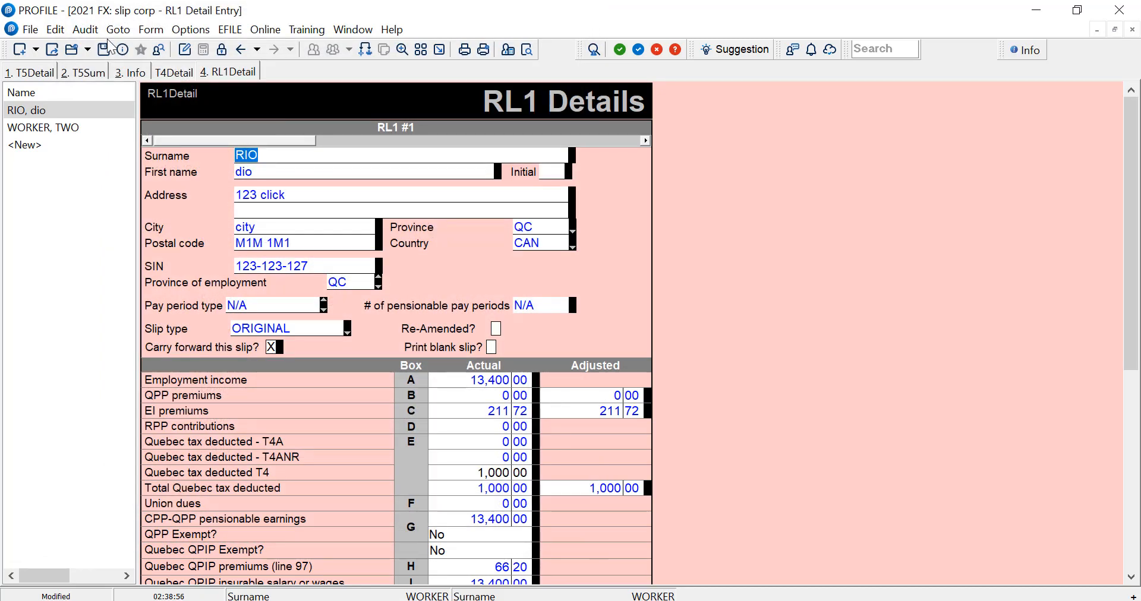
# - Show the auditor and trace the RL1Slip form number range and RL1Sum filing method errors to their fields
pyautogui.click(85, 29)
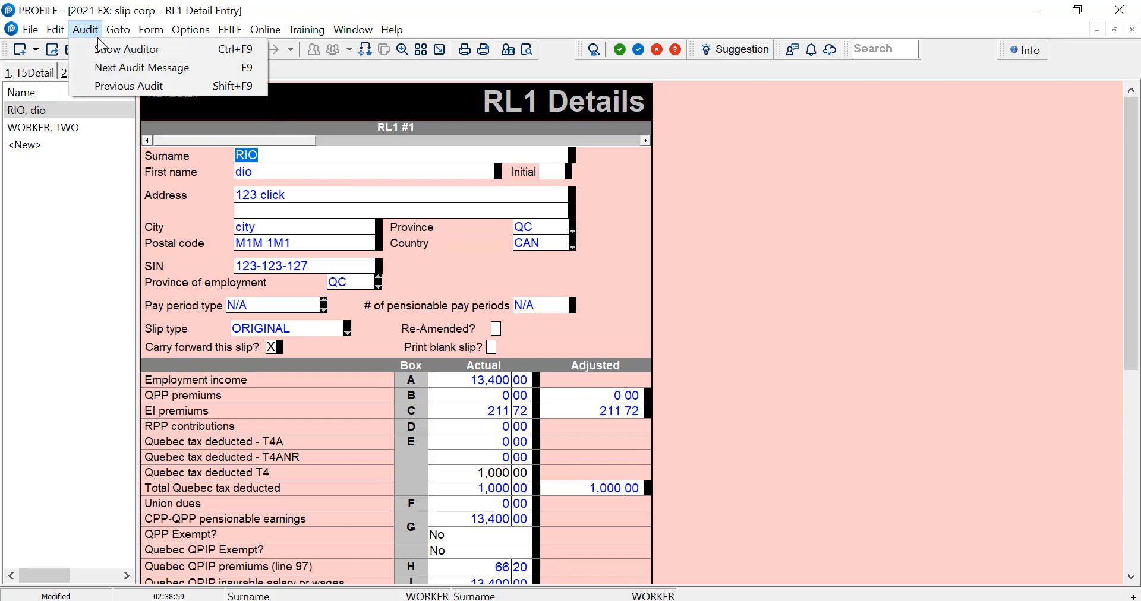
pyautogui.click(113, 43)
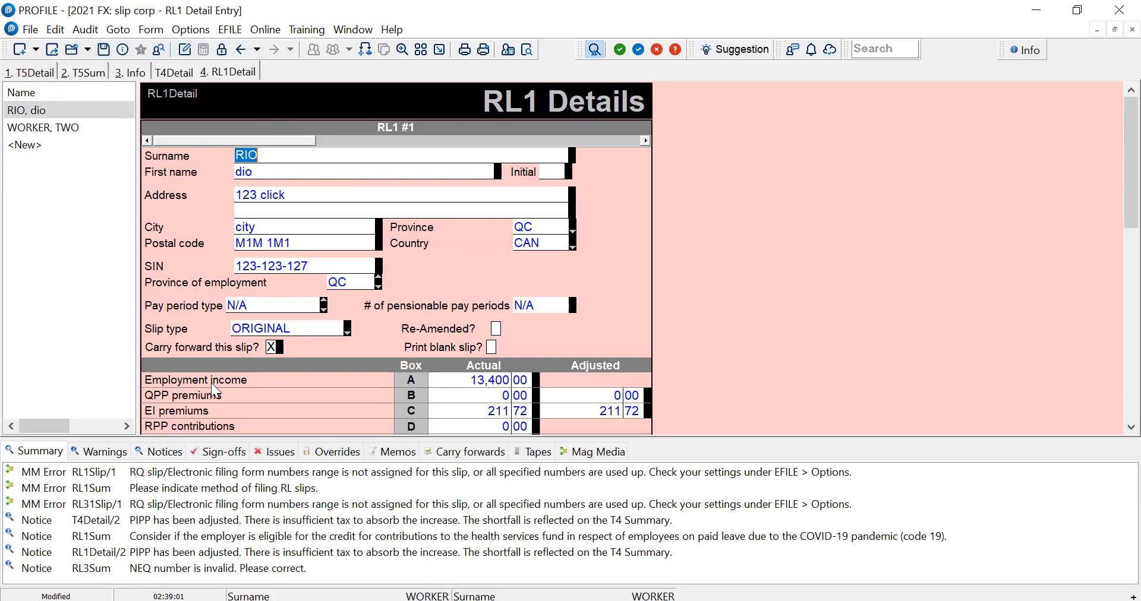
pyautogui.doubleClick(243, 472)
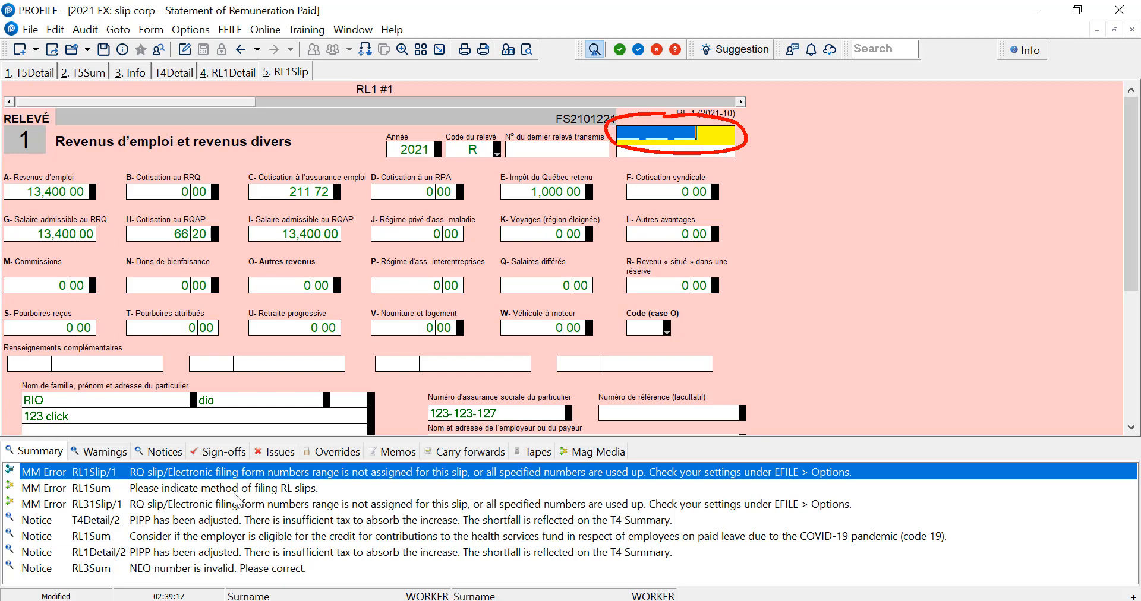
pyautogui.click(238, 493)
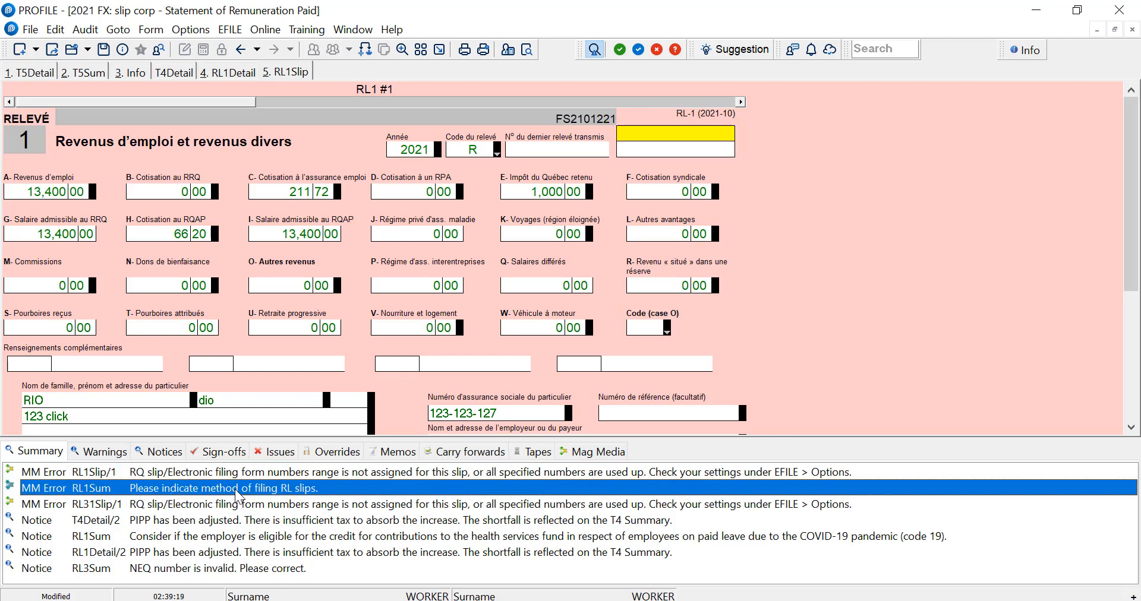
pyautogui.doubleClick(238, 493)
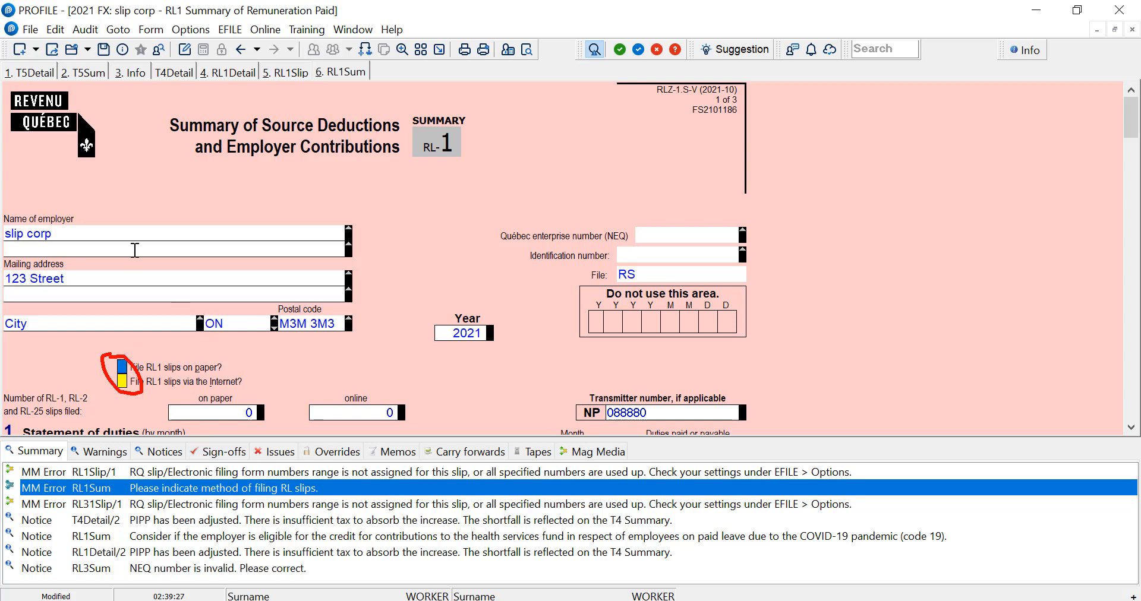
# - Hide the auditor and select filing the RL1 slips on paper on the RL1 summary
pyautogui.click(85, 30)
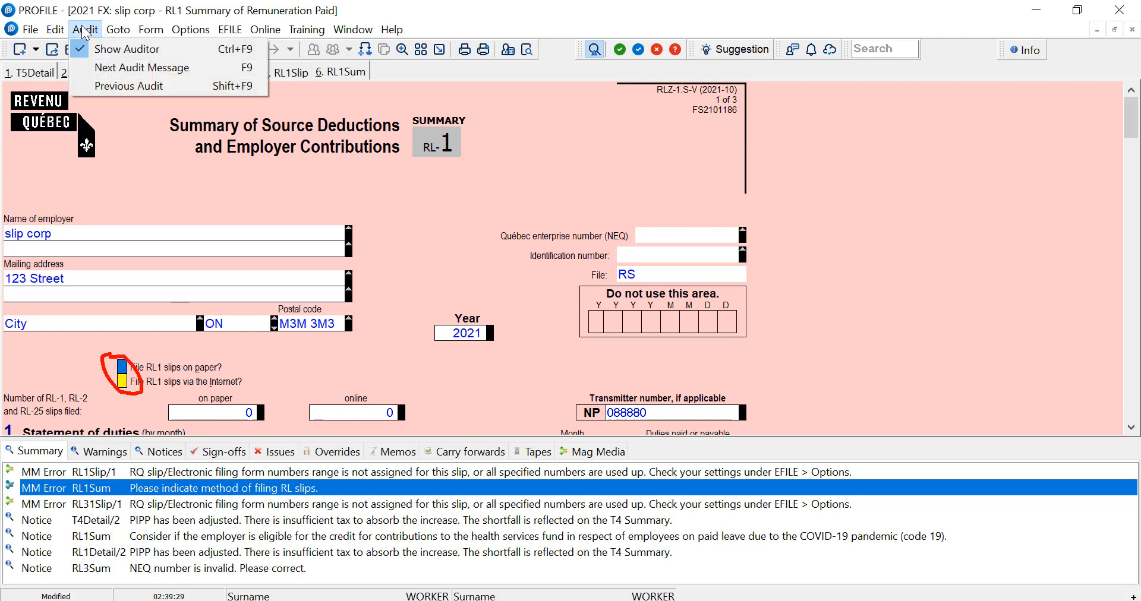
pyautogui.click(146, 49)
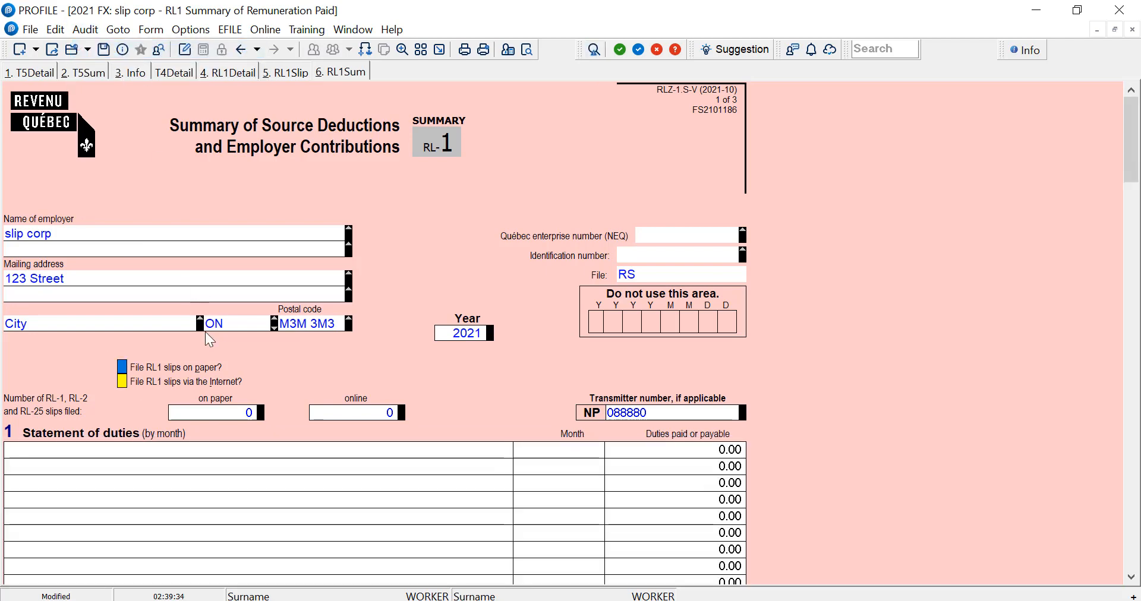
pyautogui.click(121, 368)
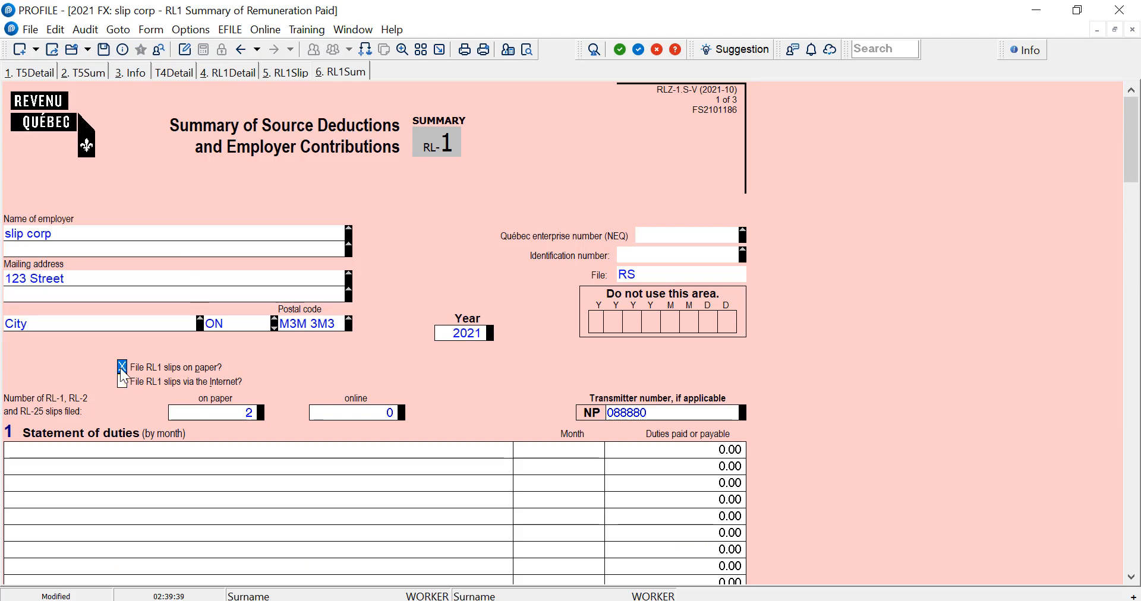
# - Try filing the RL1 slips via the Internet, clear that choice, and read the RL-1 summary's filing instructions on its Information page
pyautogui.click(123, 383)
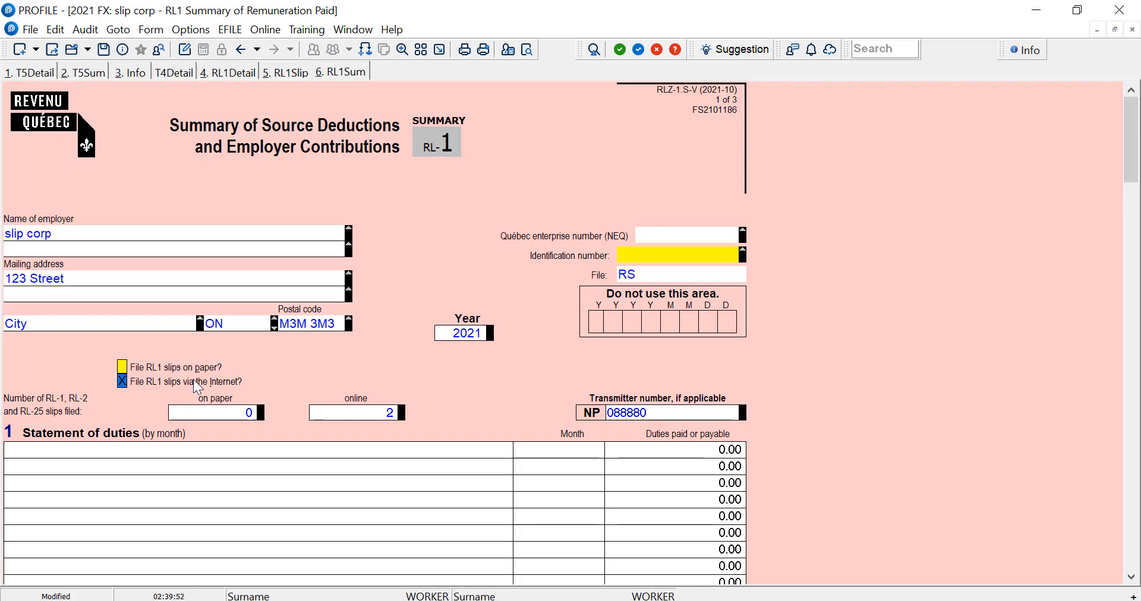
pyautogui.moveTo(126, 381)
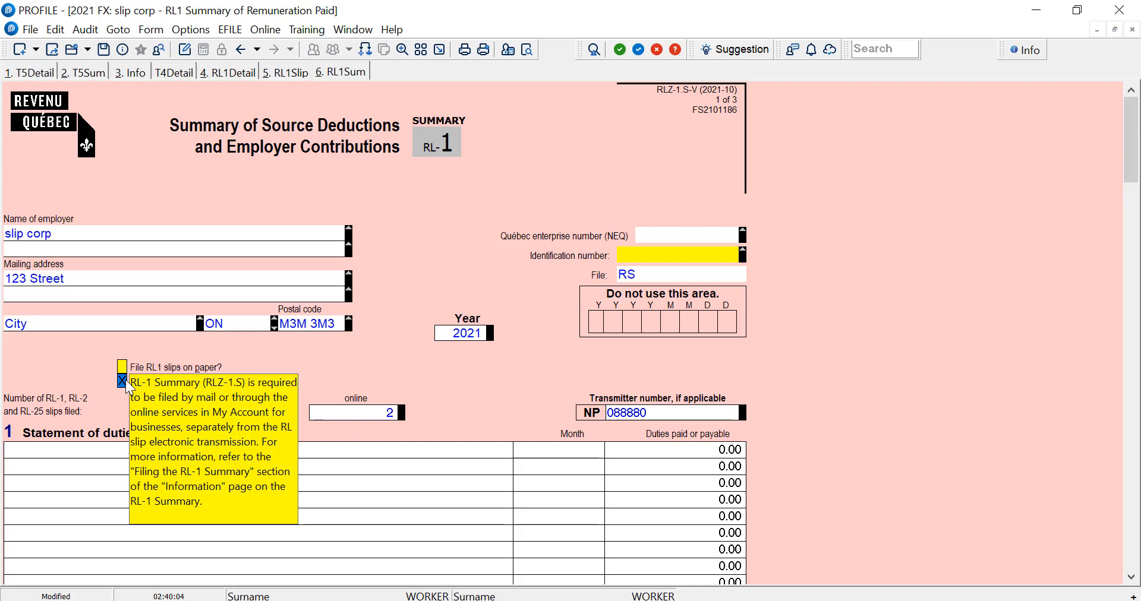
pyautogui.click(122, 380)
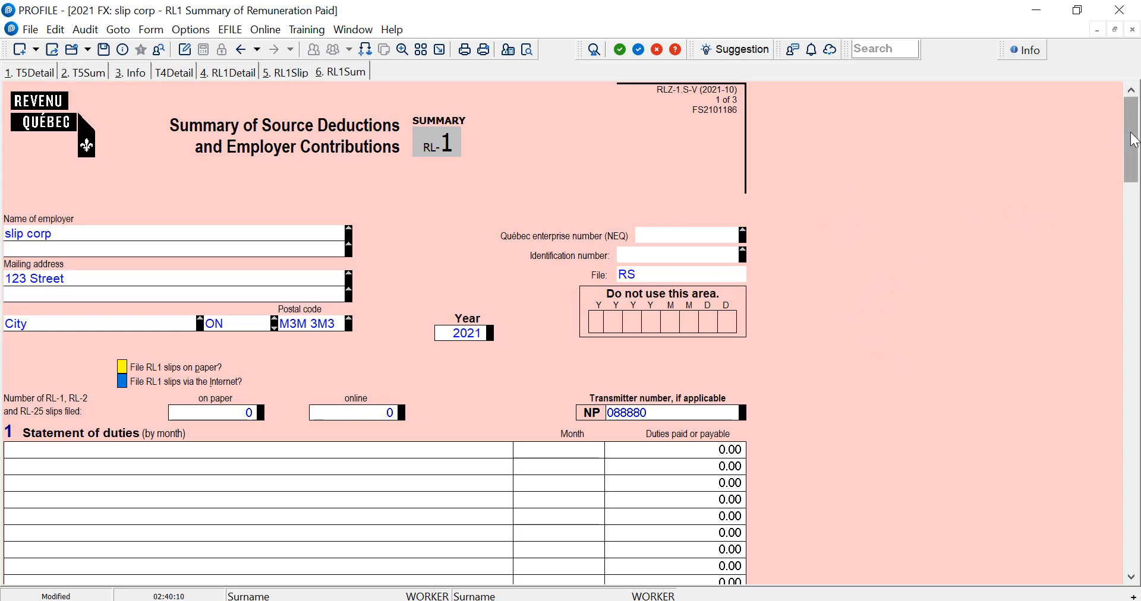
pyautogui.moveTo(1130, 133); pyautogui.dragTo(1137, 466)
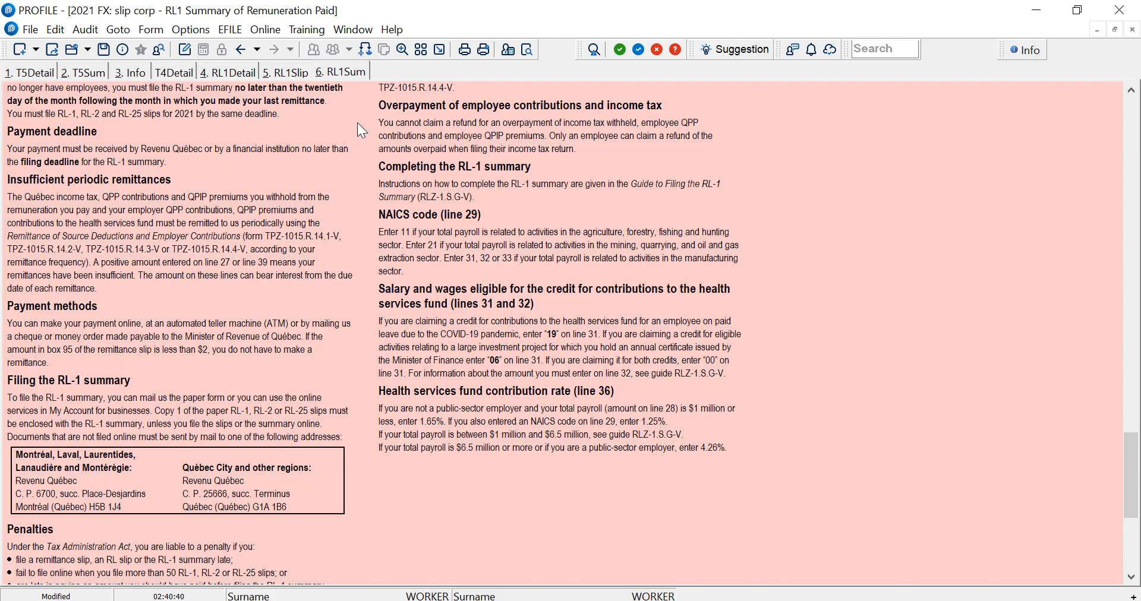
# - Show the auditor, trace the RL1Sum filing method error to its field, and select filing the RL1 slips via the Internet
pyautogui.click(85, 29)
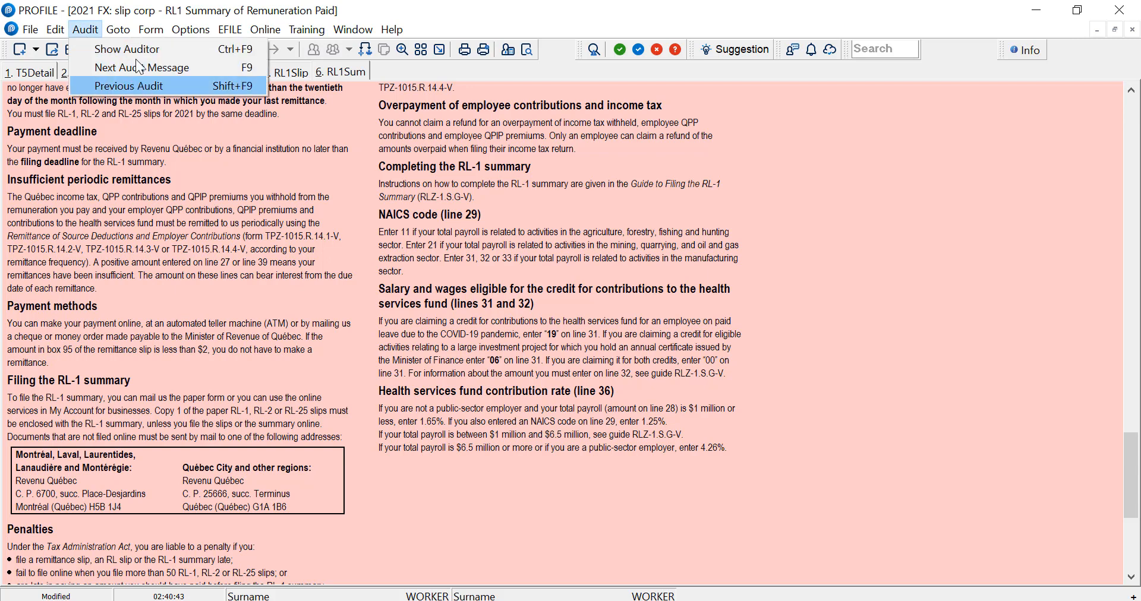
pyautogui.click(107, 50)
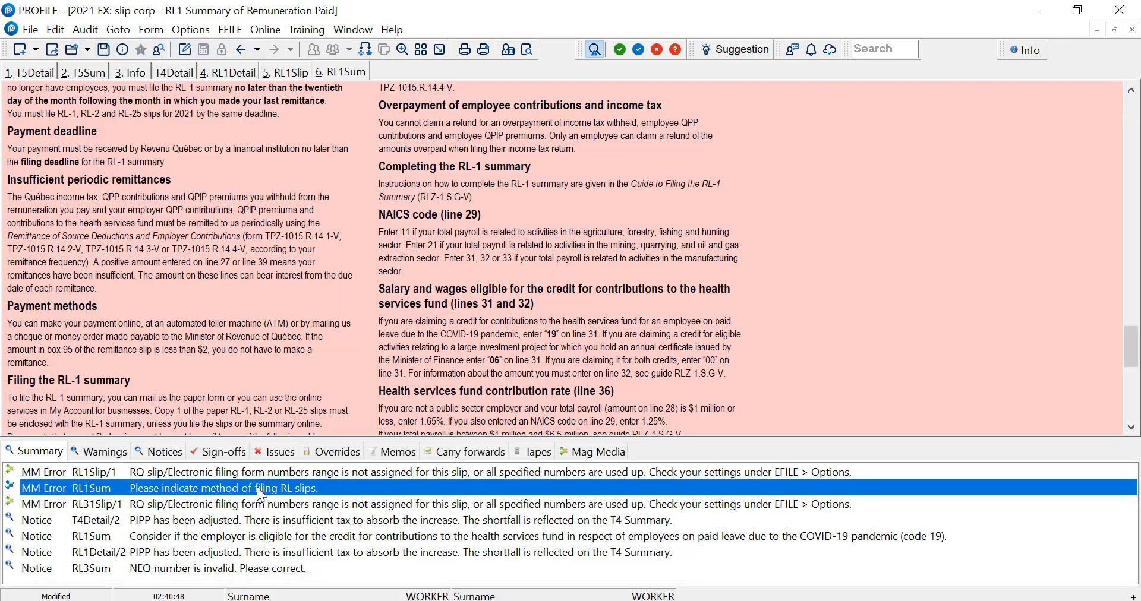
pyautogui.doubleClick(259, 493)
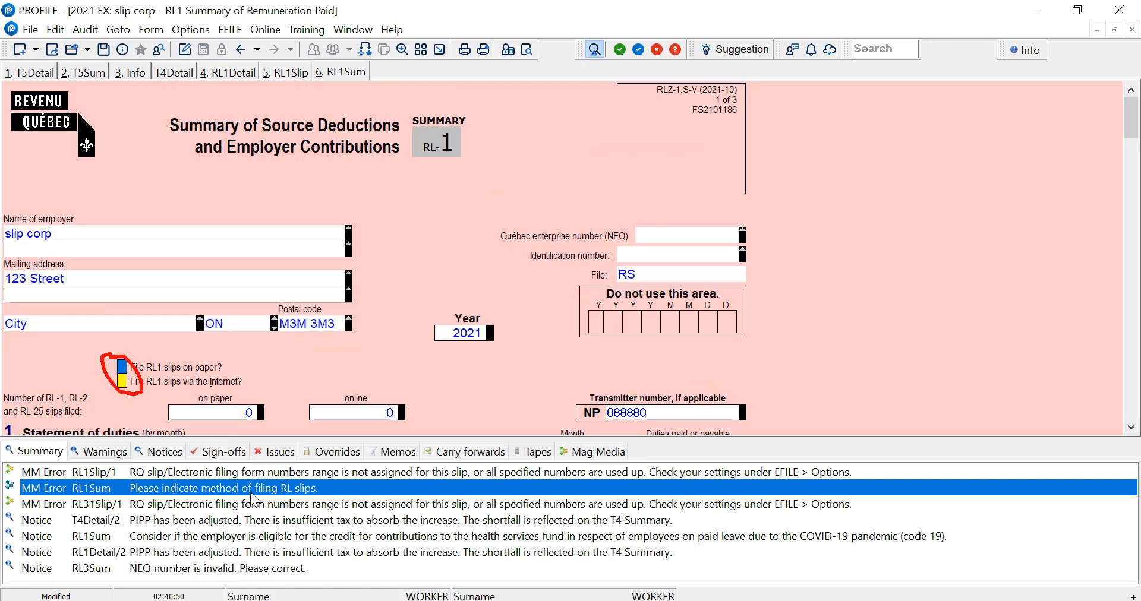
pyautogui.click(122, 381)
# - Trace the RL1Sum required field error, the RL31Slip form number range error and the T4Detail PIPP notice to their fields
pyautogui.doubleClick(193, 488)
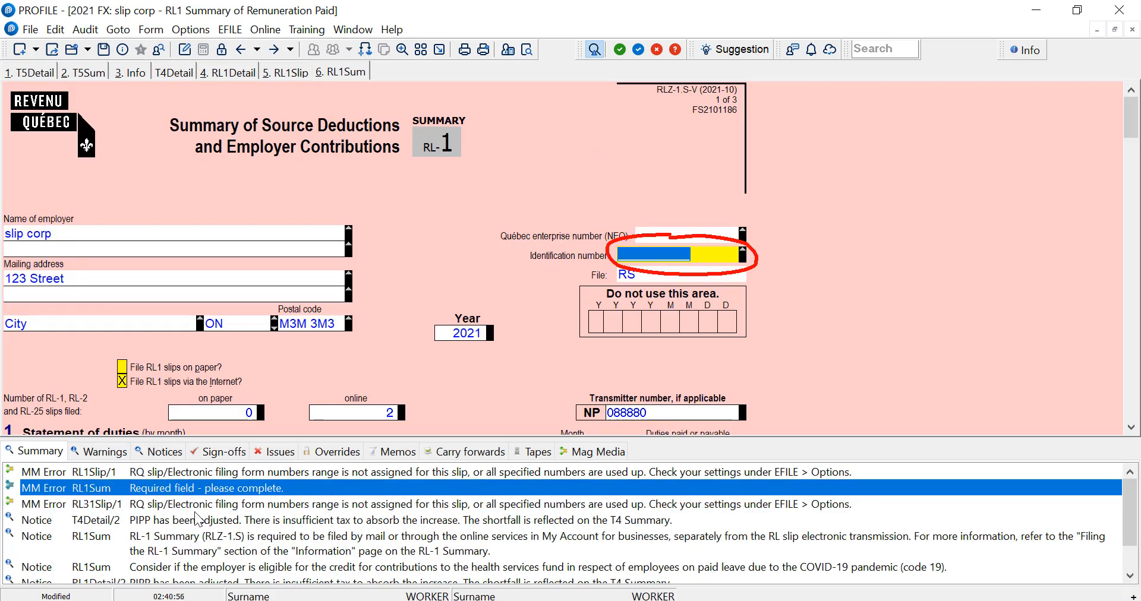
pyautogui.doubleClick(194, 504)
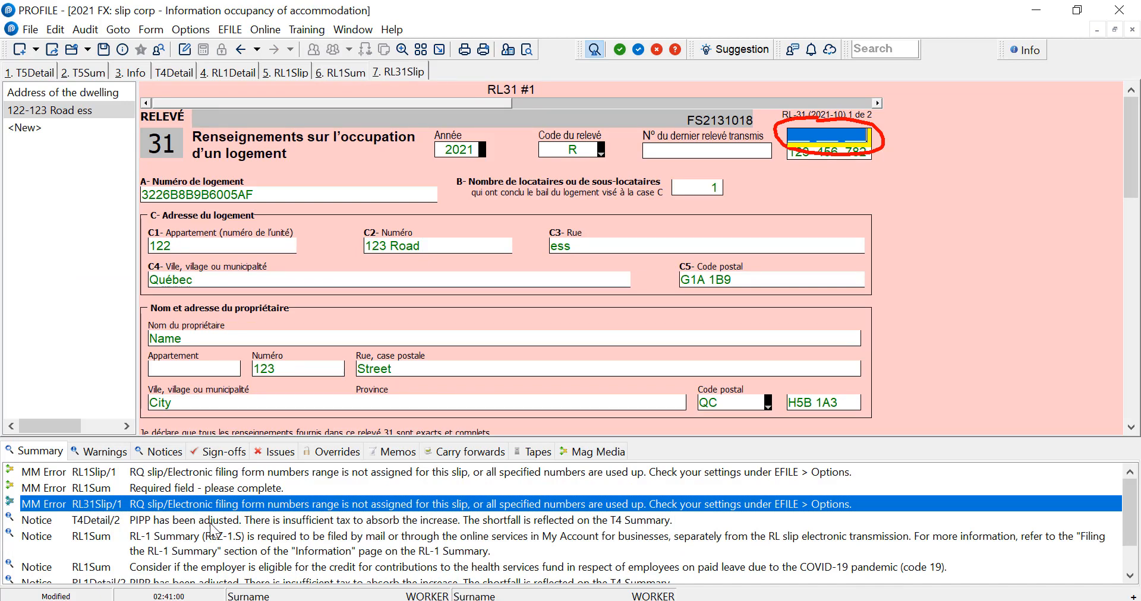
pyautogui.doubleClick(211, 521)
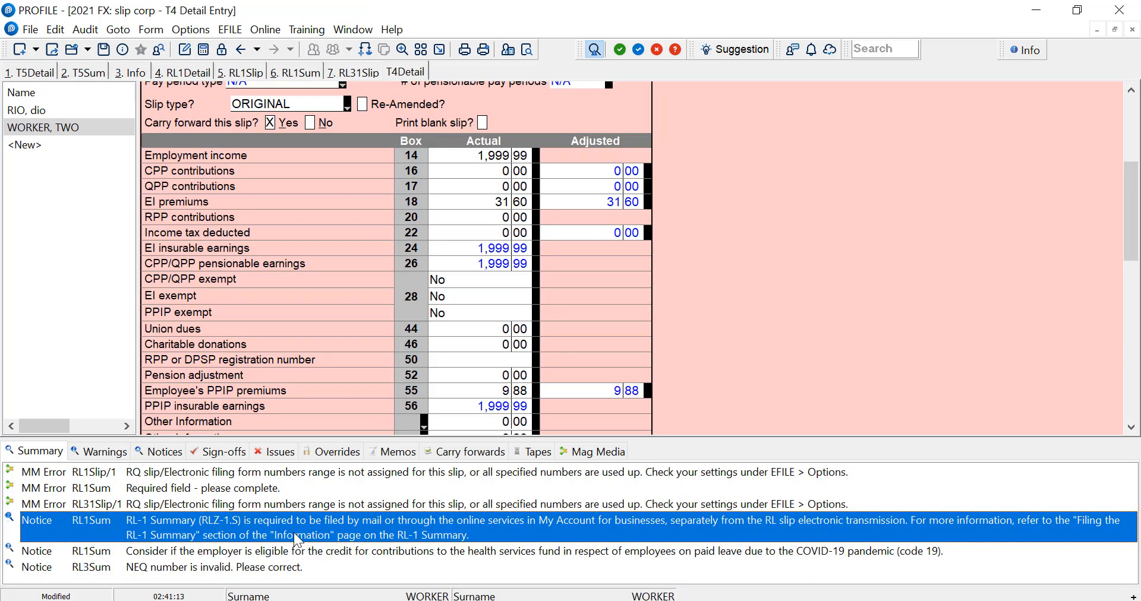
# - Trace the two RL1Sum notices and the RL3Sum NEQ notice to their fields, and open the Info form's Québec enterprise number area
pyautogui.doubleClick(296, 535)
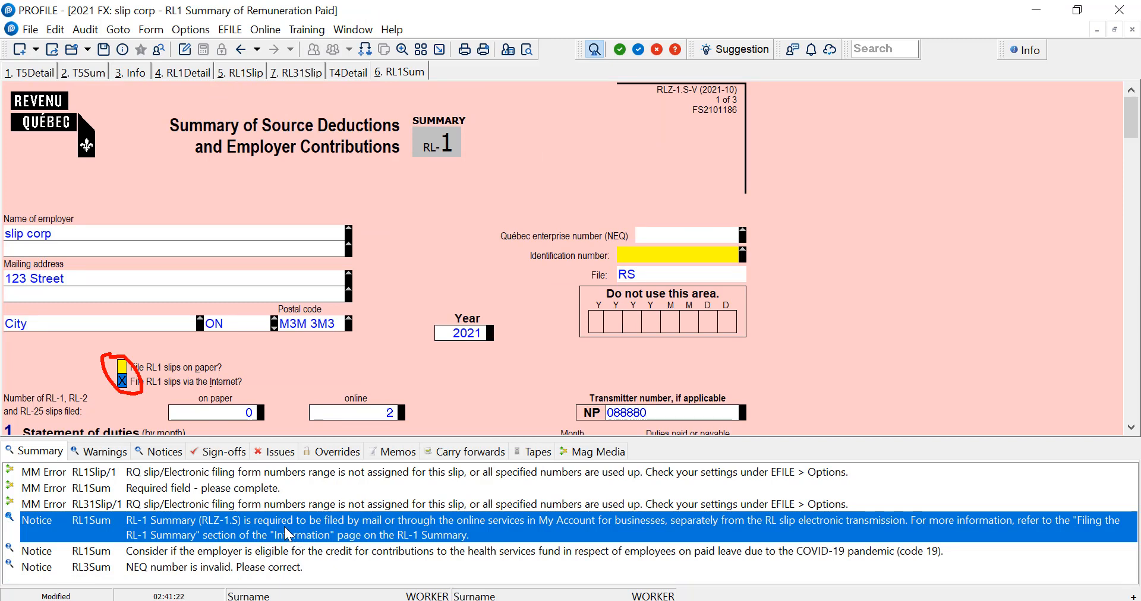
pyautogui.click(446, 528)
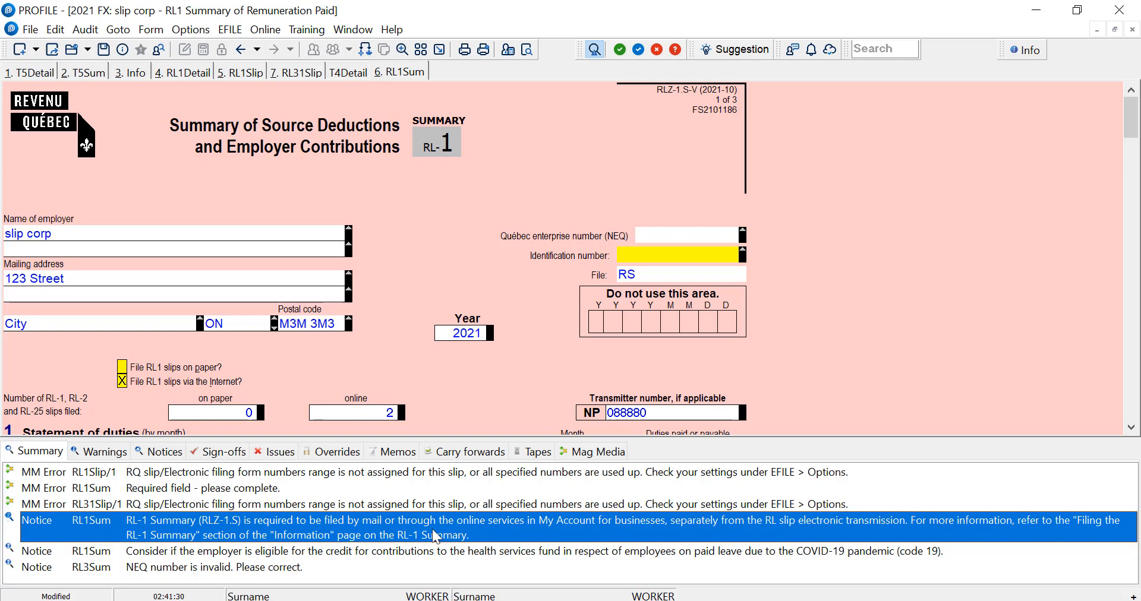
pyautogui.doubleClick(273, 552)
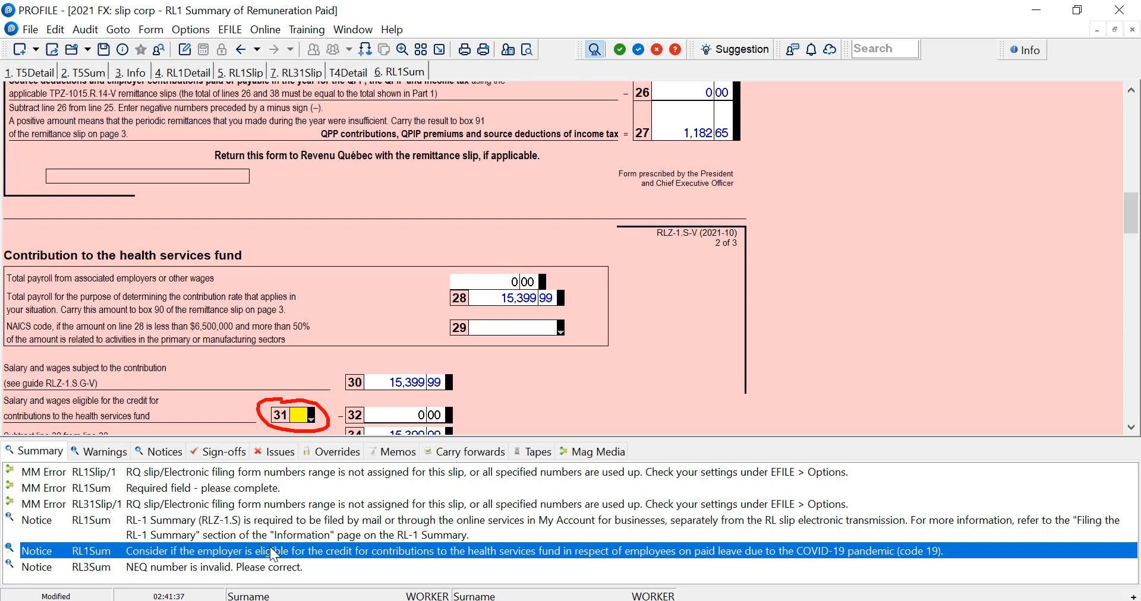
pyautogui.doubleClick(225, 568)
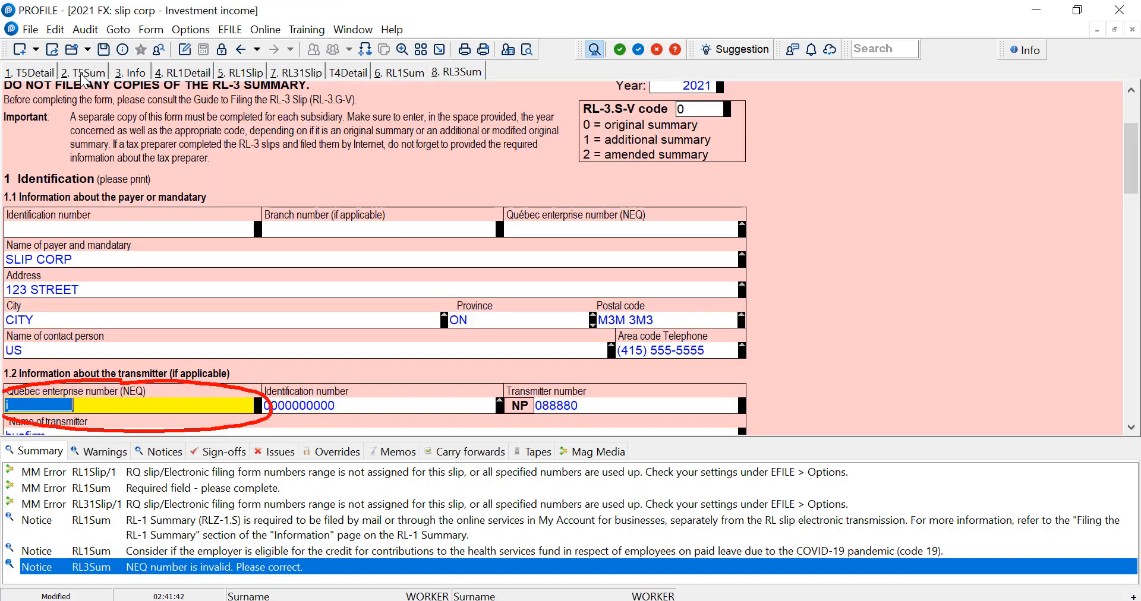
pyautogui.click(129, 73)
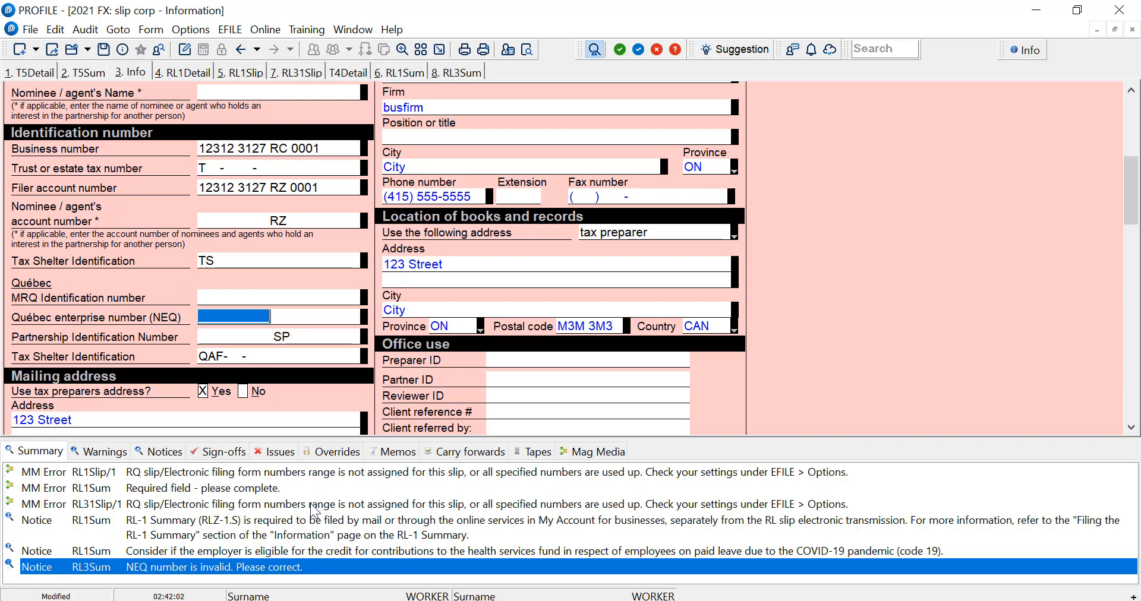
# - Trace the RL1Sum separate filing notice to its field again, and open the T4 summary
pyautogui.doubleClick(300, 523)
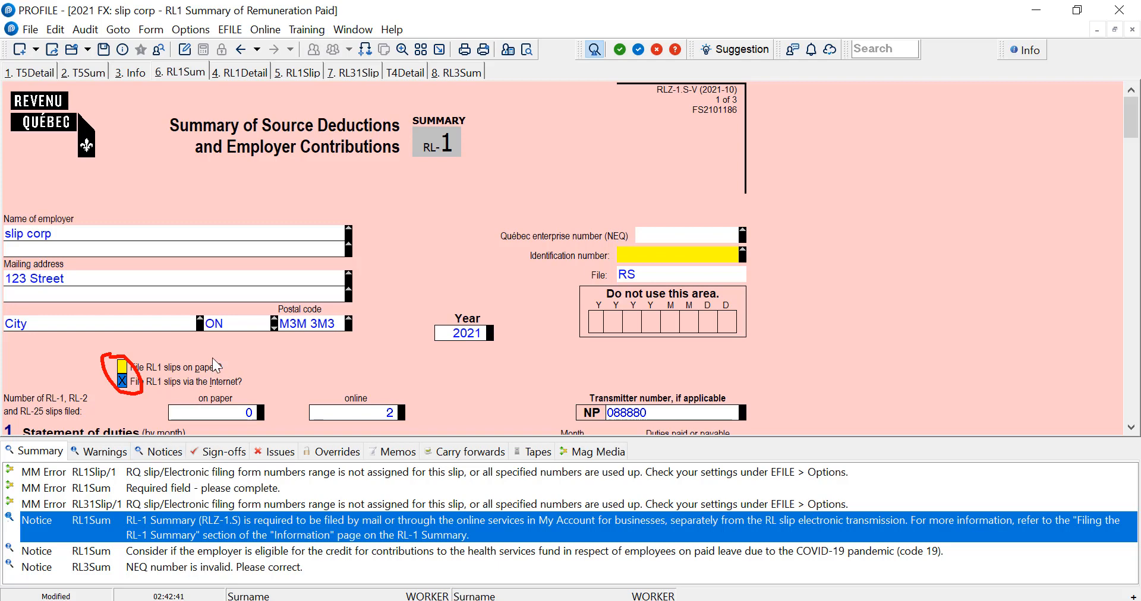
pyautogui.click(365, 49)
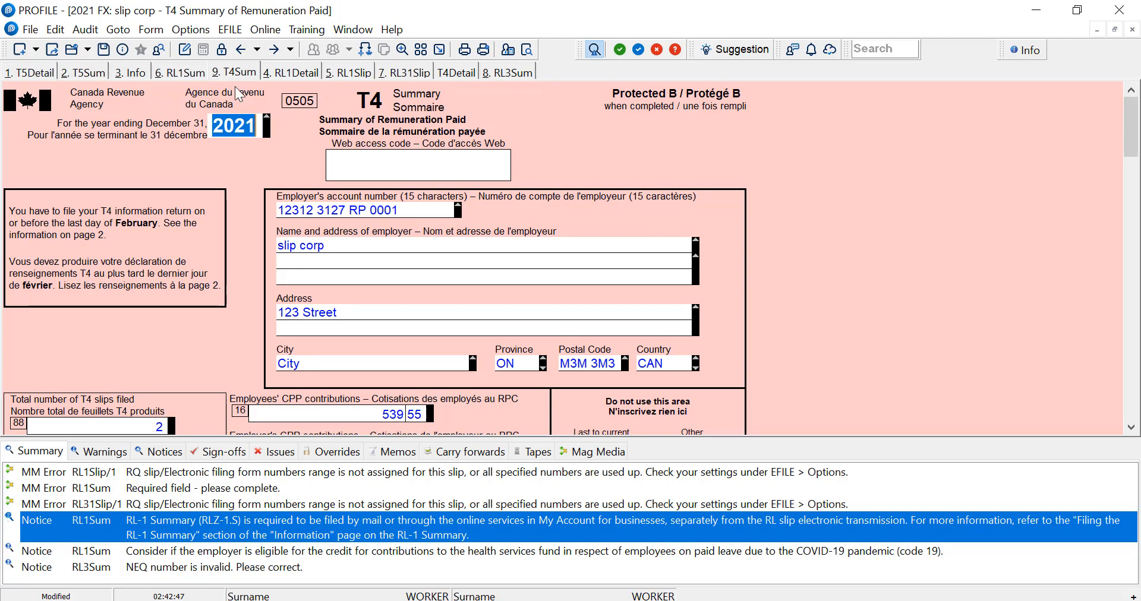
pyautogui.click(366, 50)
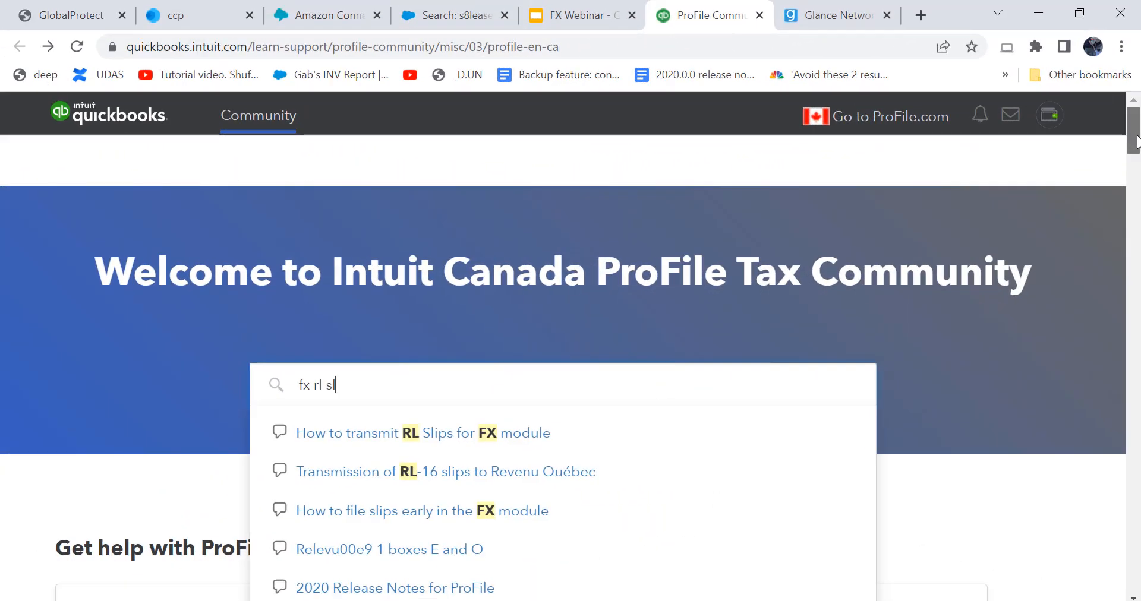
# - Switch to the browser and open the article "How to transmit RL Slips for FX module" from the ProFile community search suggestions
pyautogui.scroll(-1, 1137, 142)
pyautogui.scroll(-3, 1136, 143)
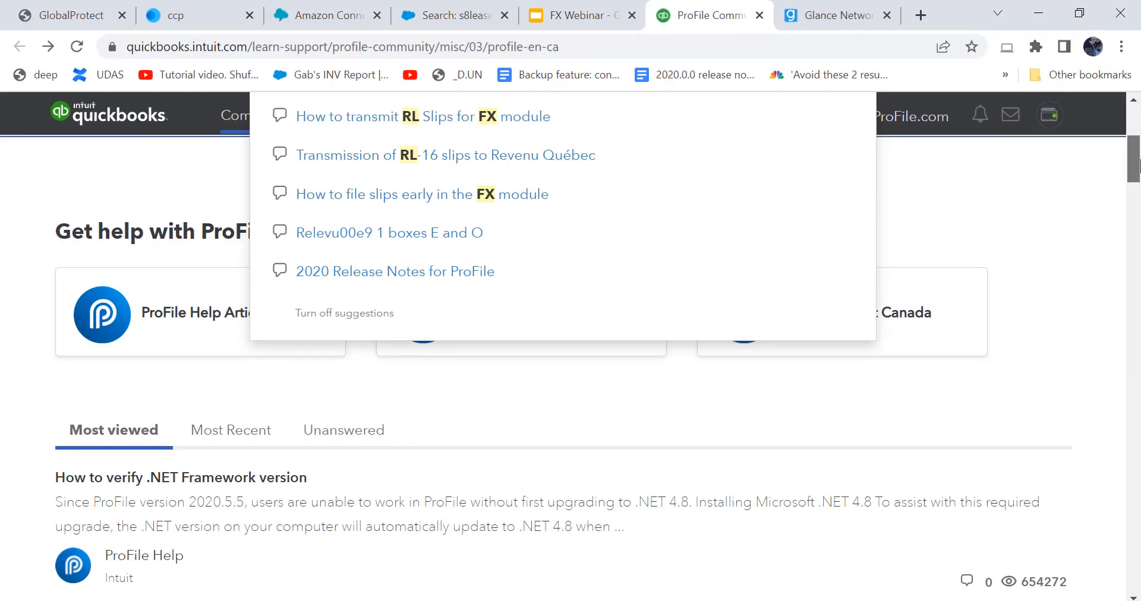
pyautogui.scroll(1, 1137, 148)
pyautogui.scroll(-1, 1136, 148)
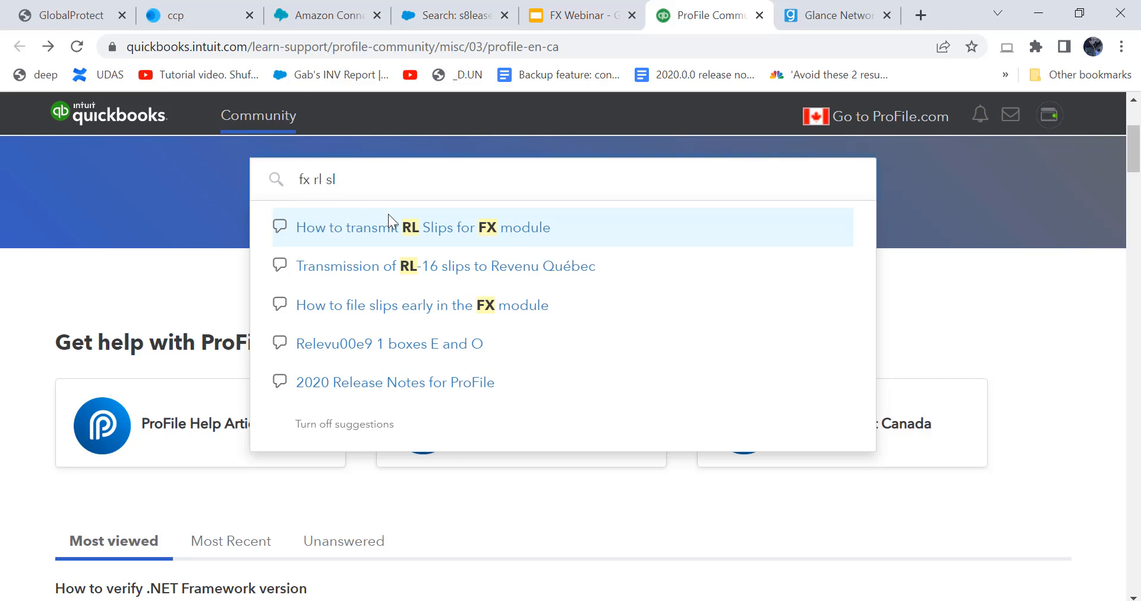
pyautogui.click(402, 231)
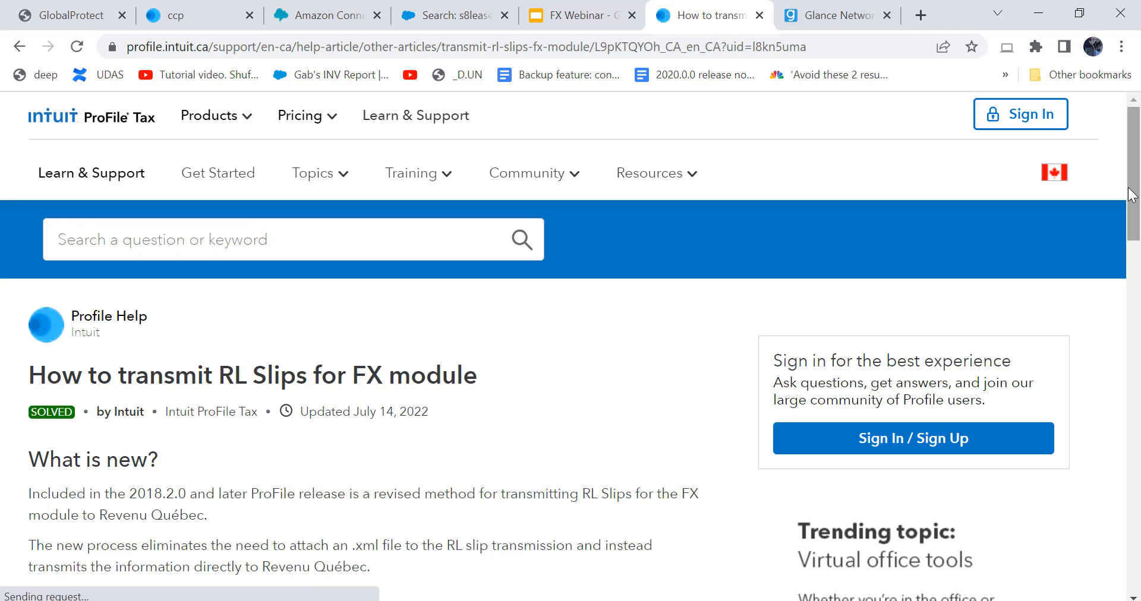
# - Read the article's section on reviewing a transmission confirmation number, and open the Troubleshooting RL slip issues section
pyautogui.moveTo(1131, 194); pyautogui.dragTo(1132, 276)
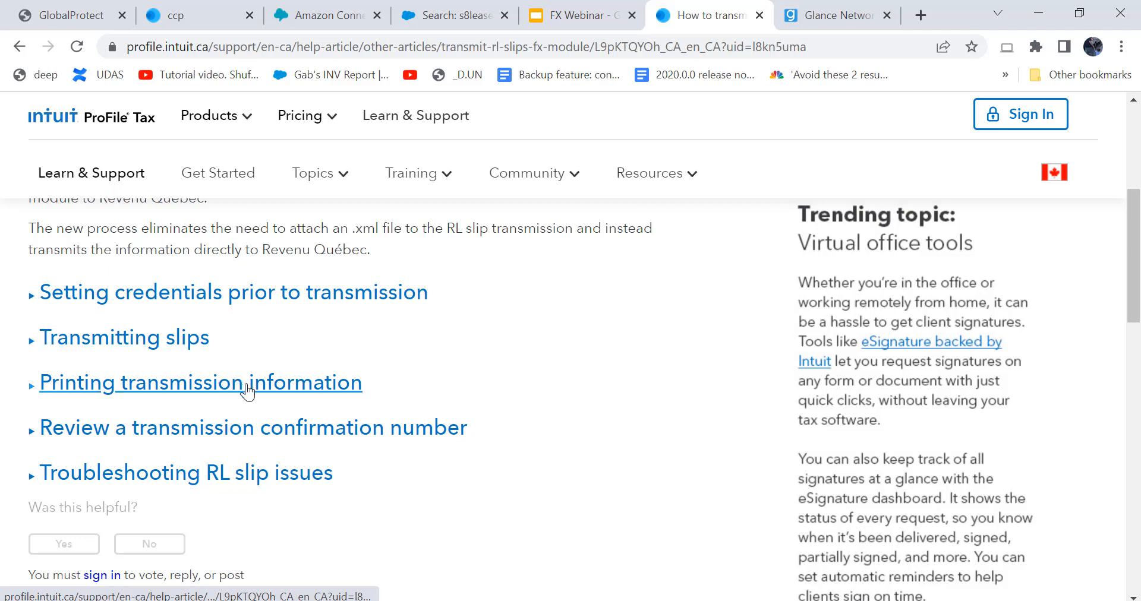
pyautogui.click(306, 433)
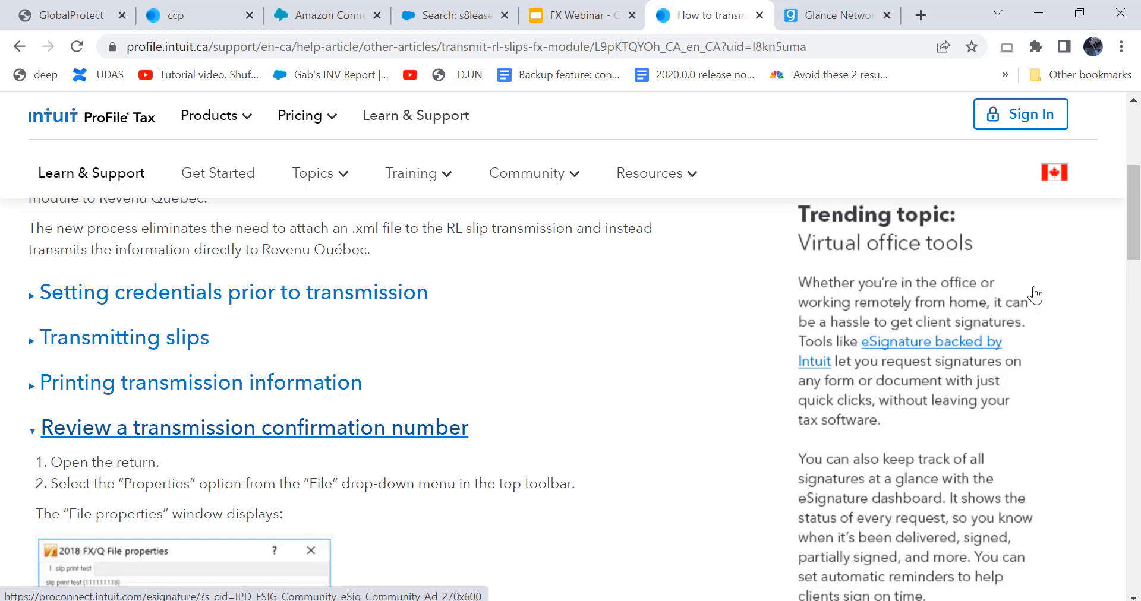
pyautogui.scroll(-4, 1135, 211)
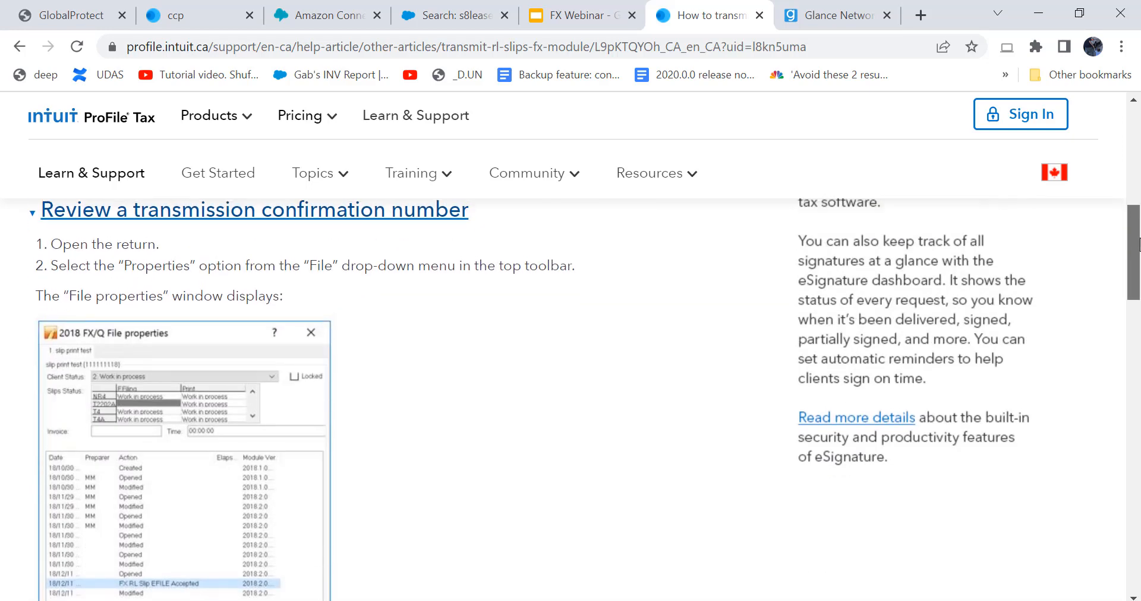
pyautogui.scroll(1, 1139, 237)
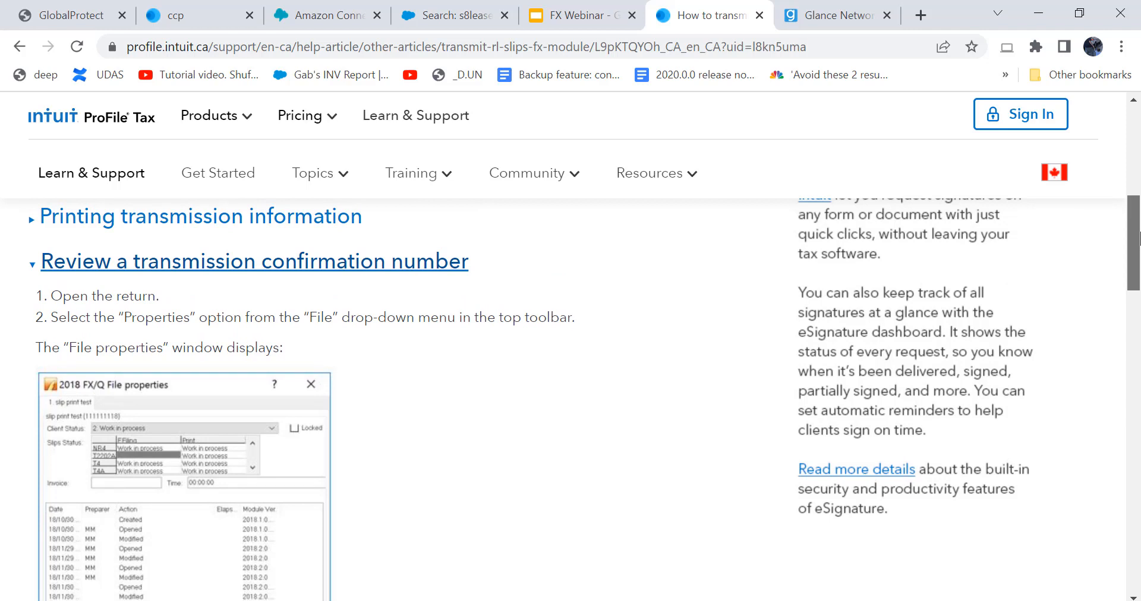
pyautogui.moveTo(1139, 238); pyautogui.dragTo(1139, 286)
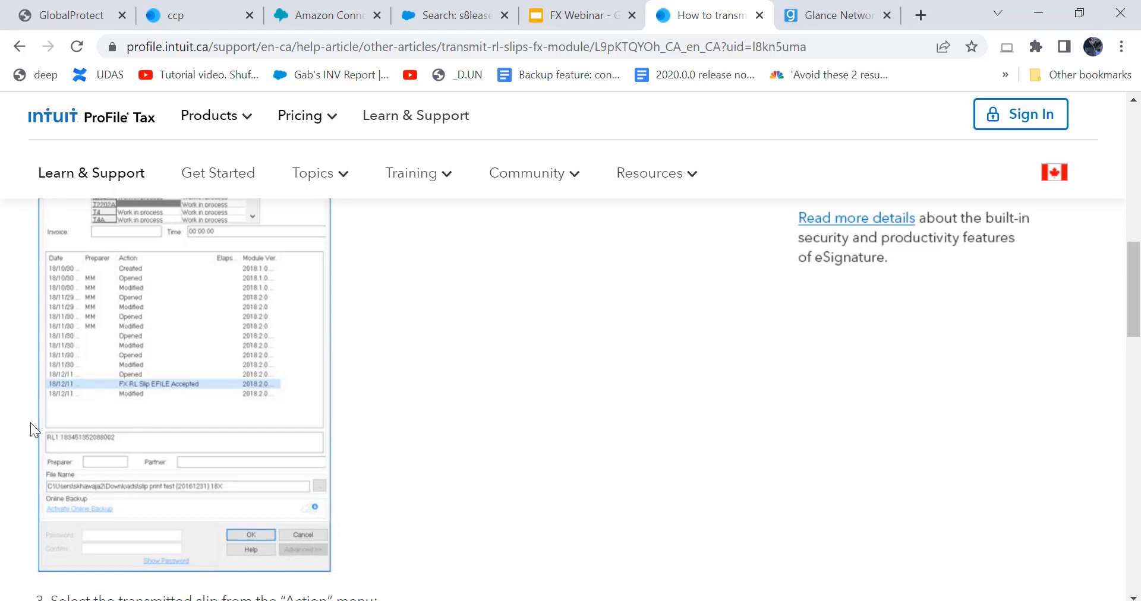
pyautogui.moveTo(46, 434)
pyautogui.mouseDown()
pyautogui.moveTo(123, 433)
pyautogui.moveTo(68, 432)
pyautogui.mouseUp()
pyautogui.moveTo(1133, 251); pyautogui.dragTo(1137, 375)
pyautogui.scroll(3, 1134, 182)
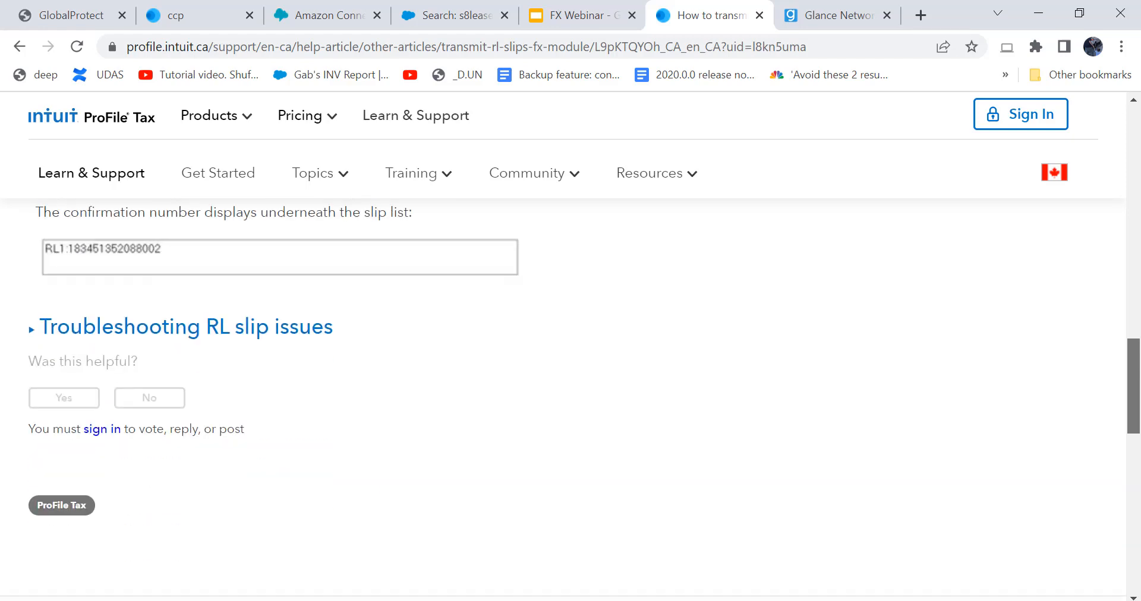
pyautogui.click(301, 336)
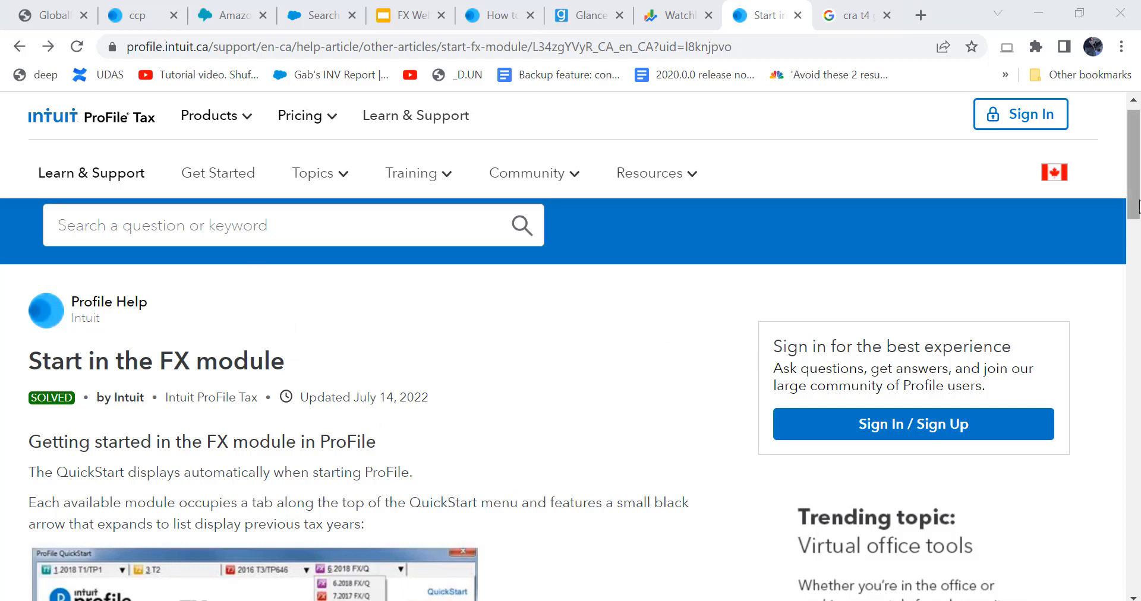
# - Look through the help topics listed in the "Start in the FX module" article
pyautogui.moveTo(1134, 208); pyautogui.dragTo(1139, 372)
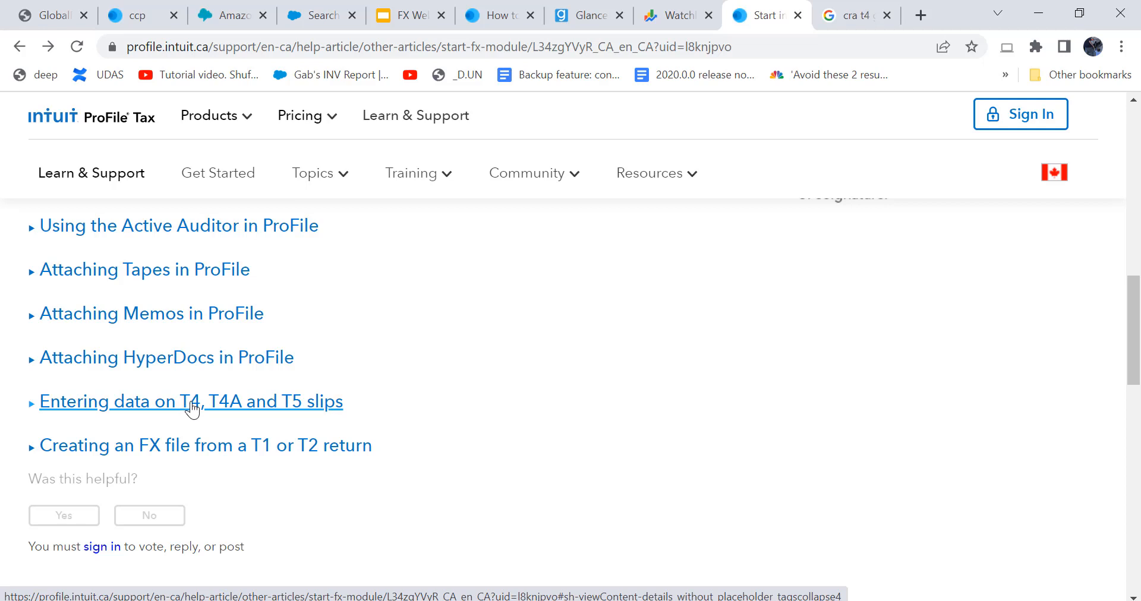
pyautogui.moveTo(1133, 313); pyautogui.dragTo(1133, 151)
# - Search ProFile help for "fx slip filing" and open the article "How to Internet file slips in the FX module"
pyautogui.click(276, 244)
pyautogui.write('fx')
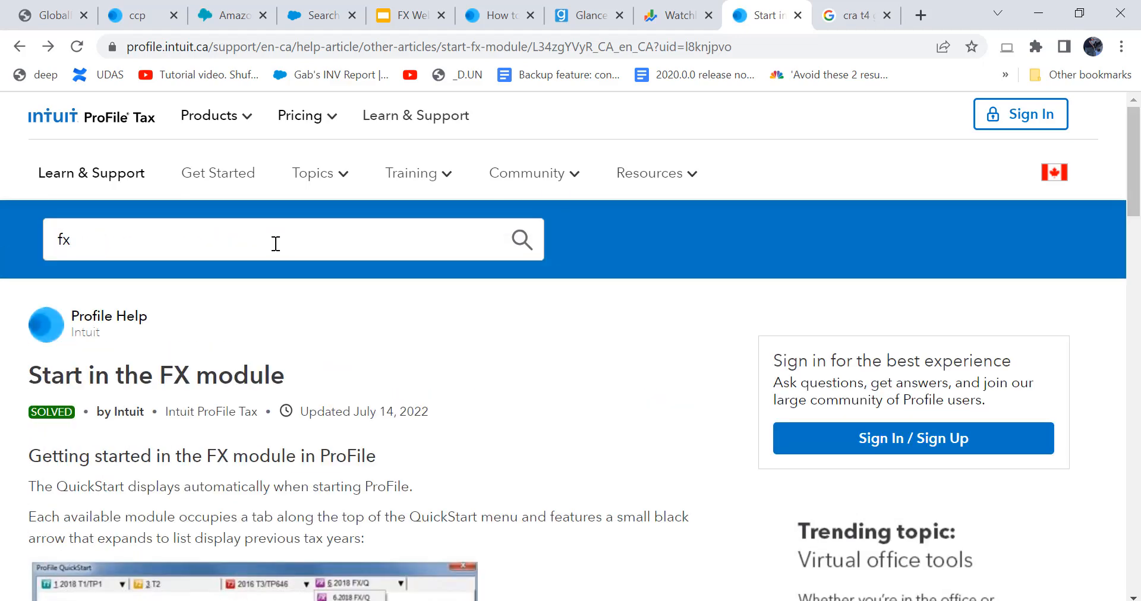
pyautogui.write(' s')
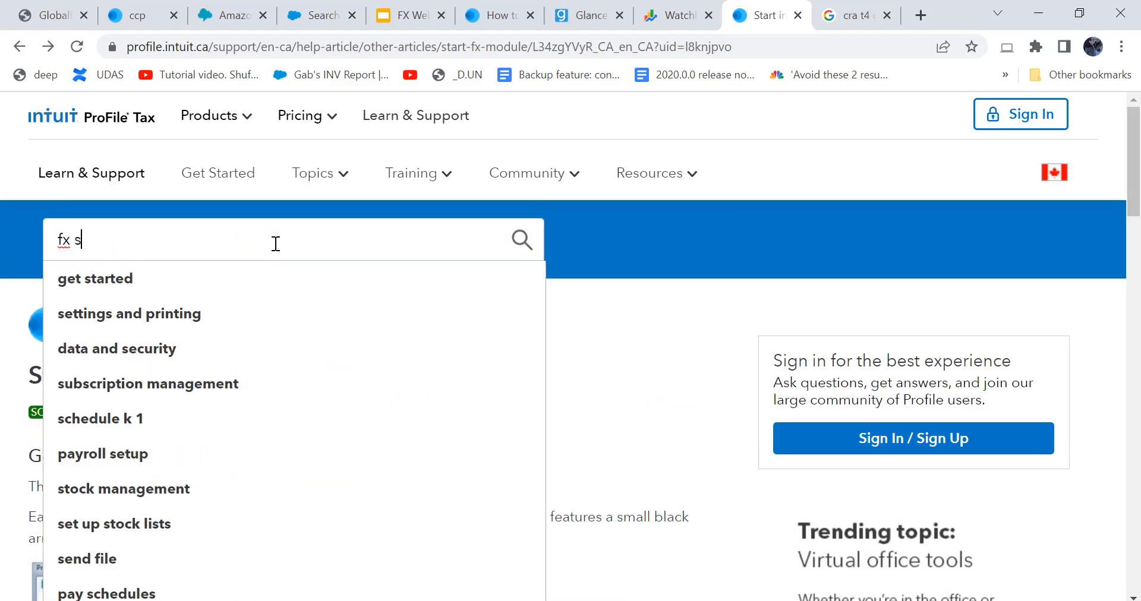
pyautogui.write('lip fil')
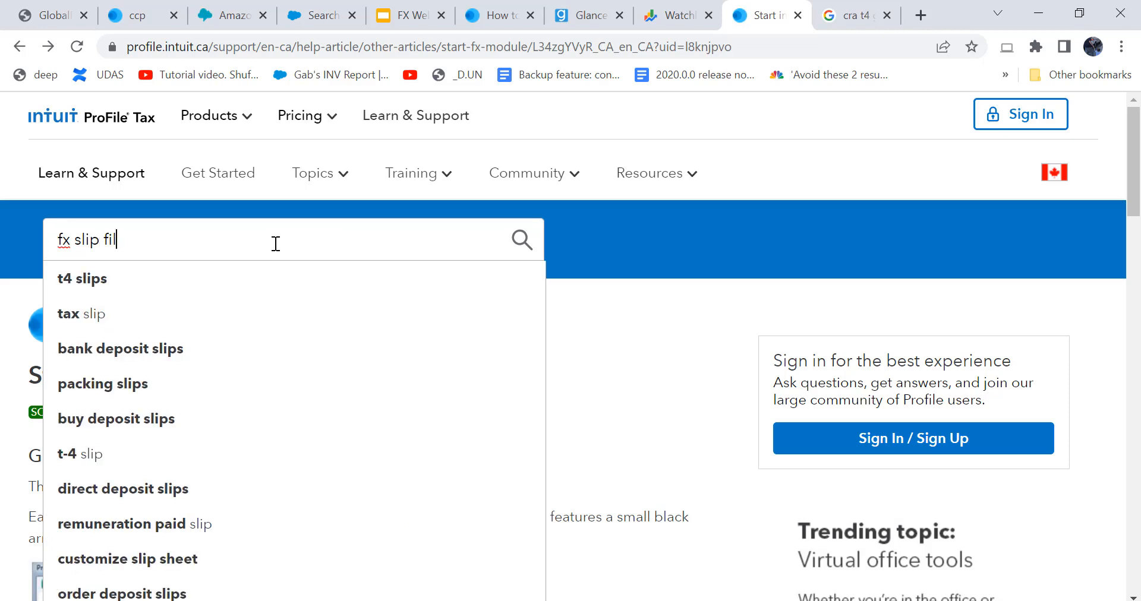
pyautogui.write('ing\\')
pyautogui.press('Return')
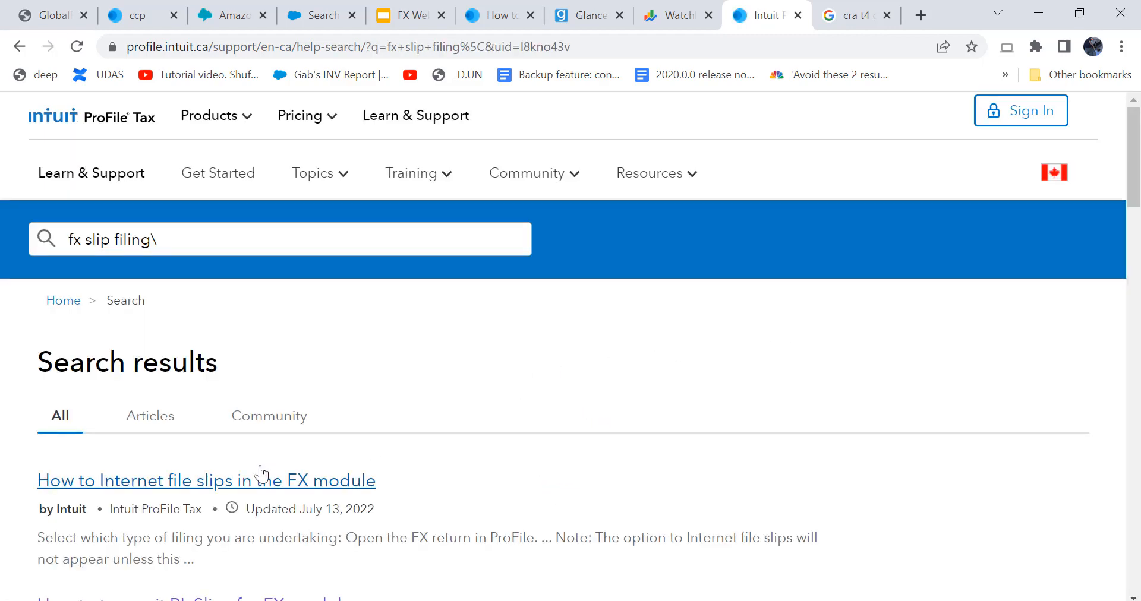
pyautogui.click(280, 480)
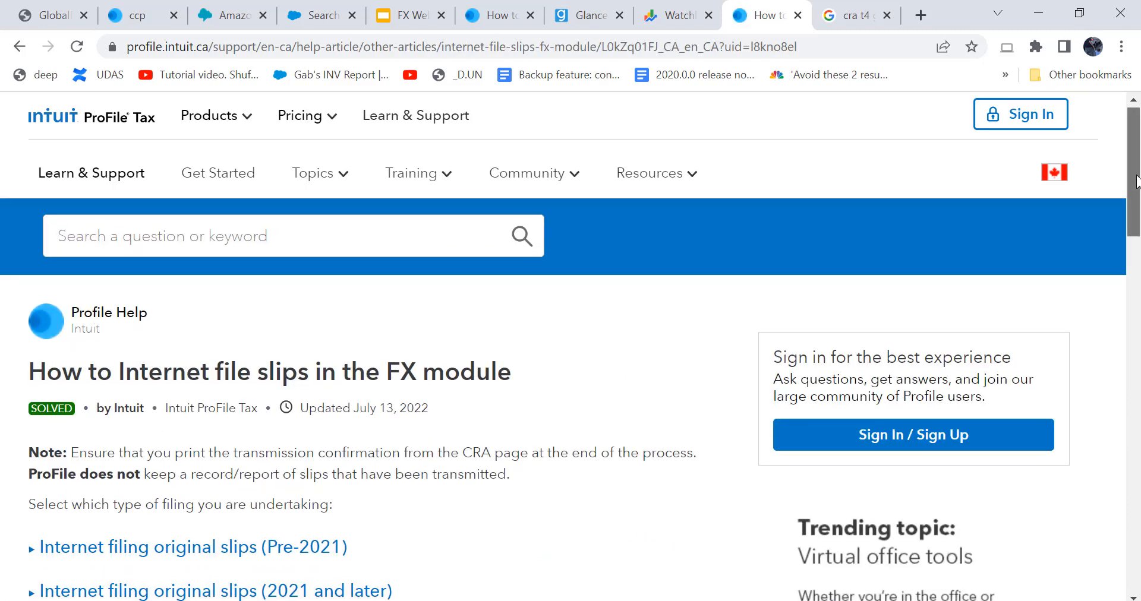
pyautogui.moveTo(1135, 177); pyautogui.dragTo(1135, 244)
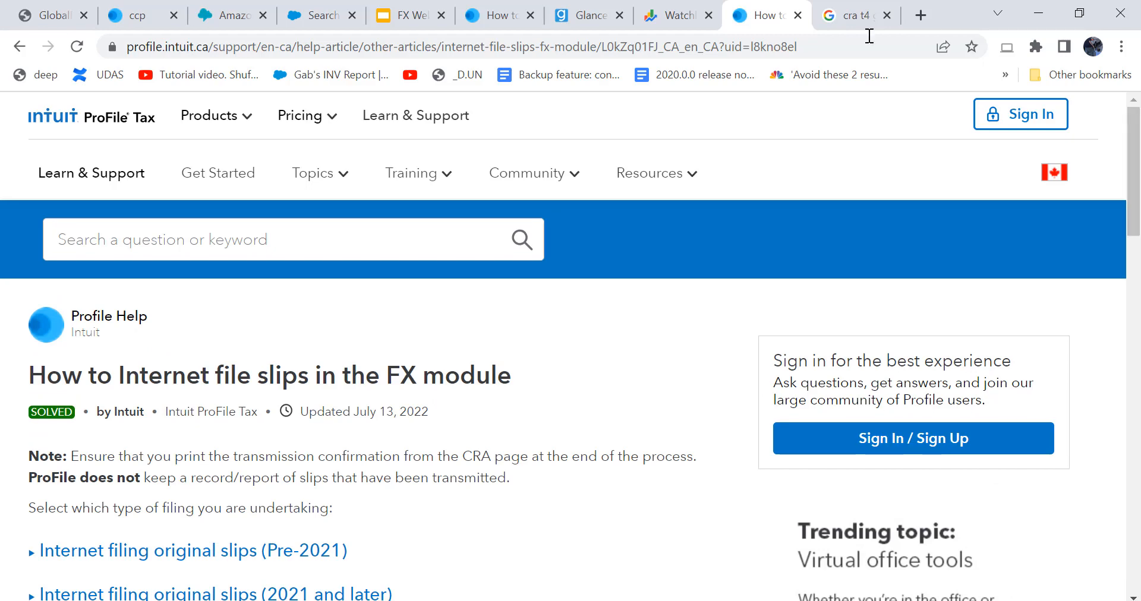
# - Return to the Google results for the CRA T4 guide and change the search to "cra t5 guide"
pyautogui.click(855, 16)
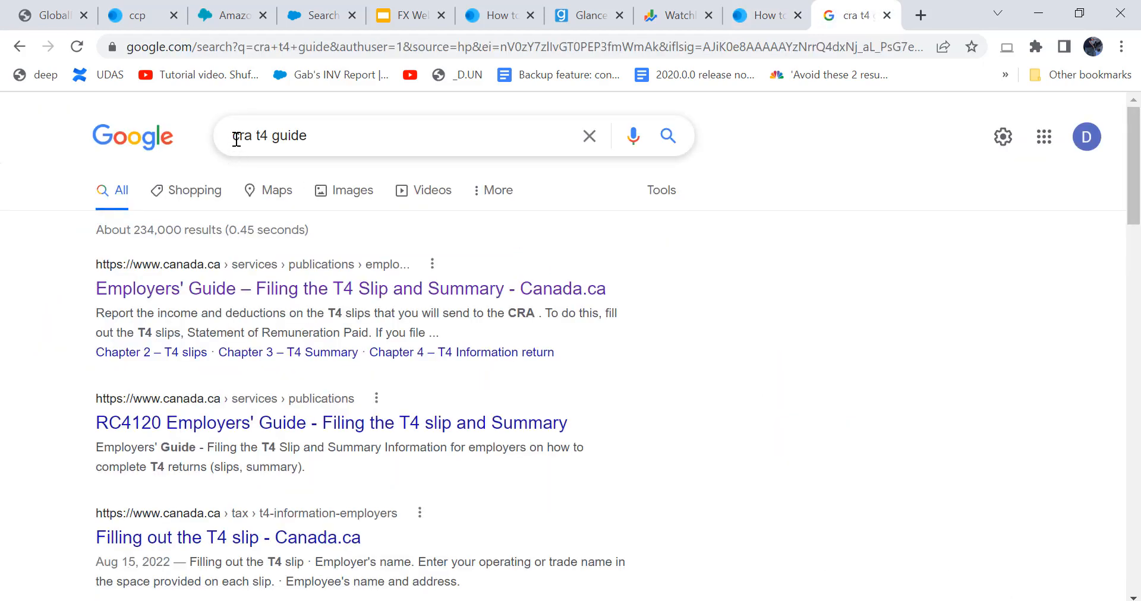
pyautogui.click(261, 133)
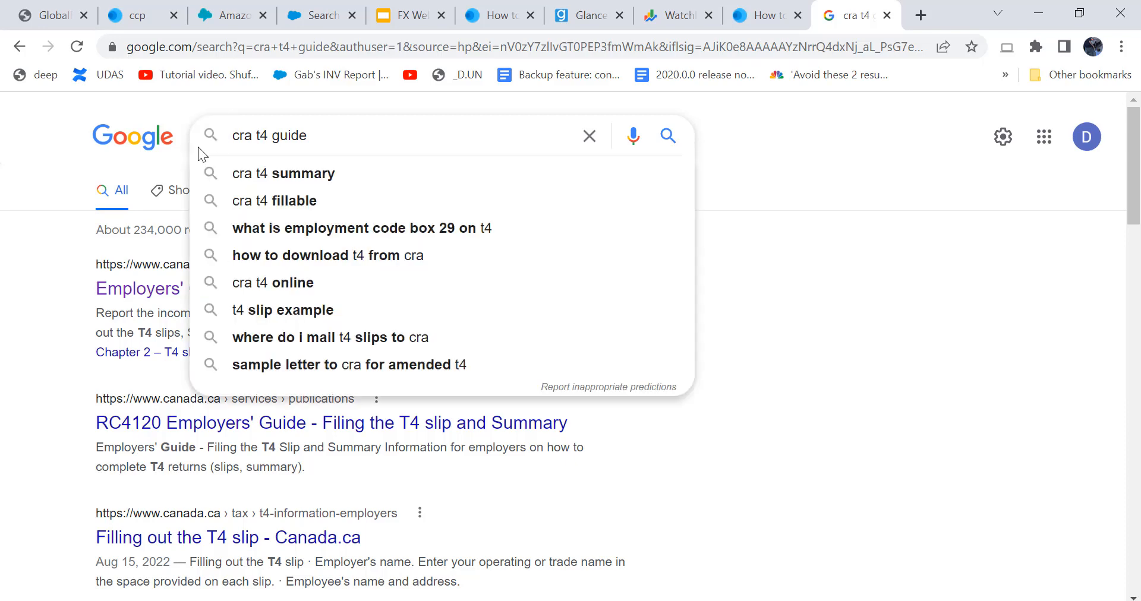
pyautogui.click(174, 157)
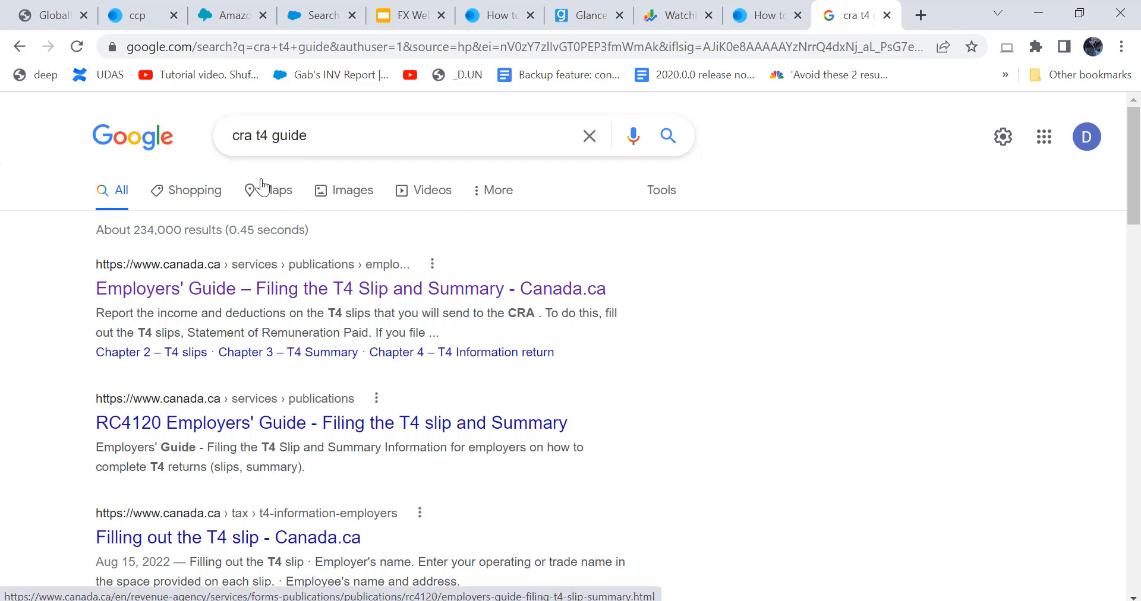
pyautogui.click(268, 136)
pyautogui.press('BackSpace')
pyautogui.write('5')
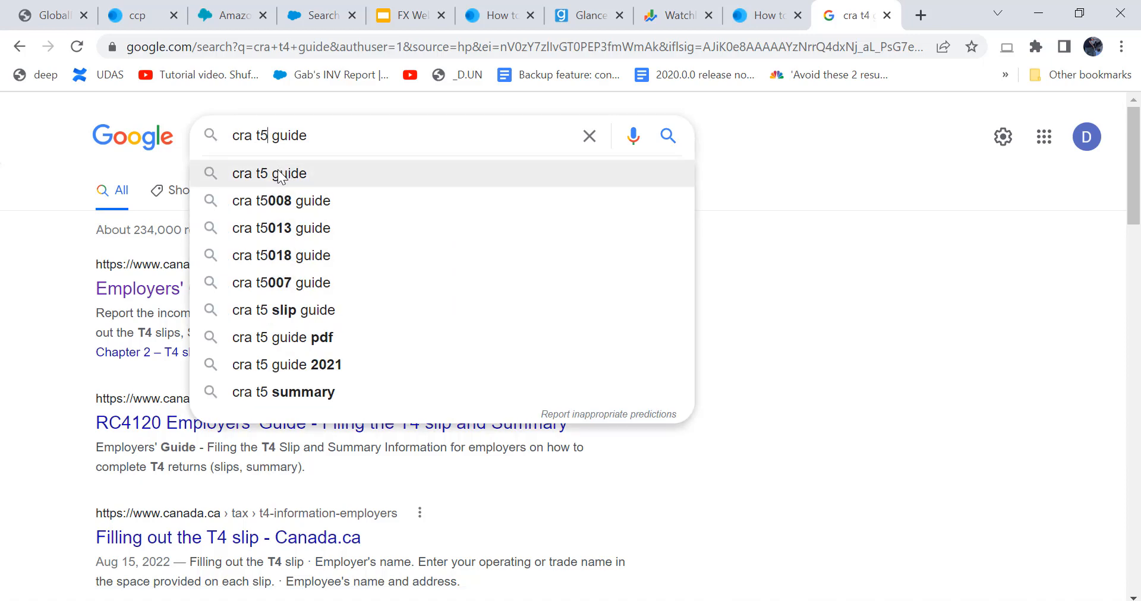
pyautogui.click(279, 174)
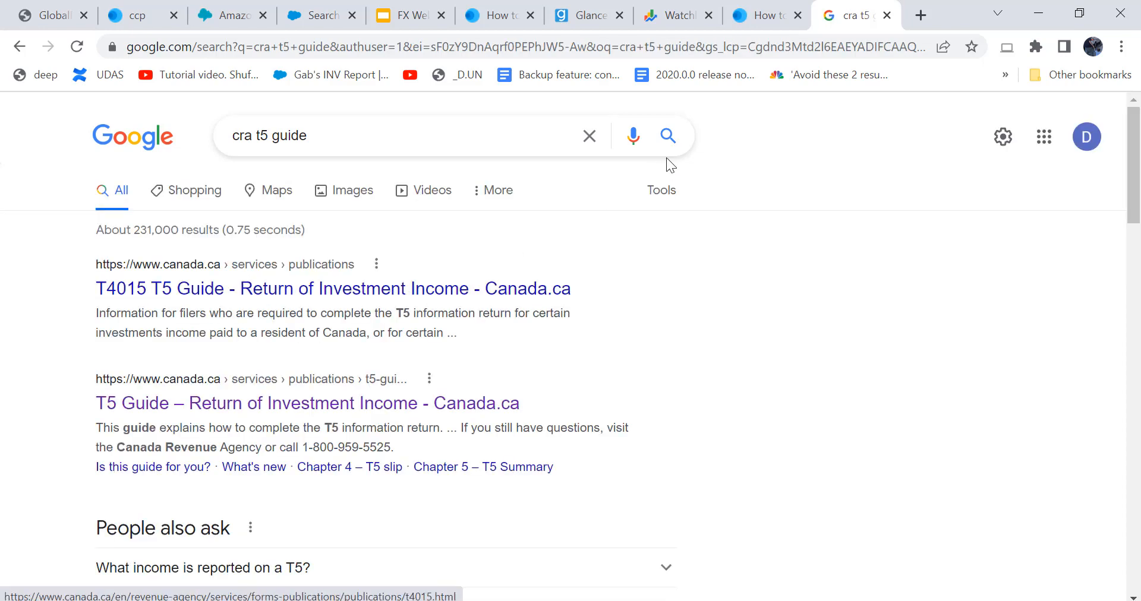
pyautogui.moveTo(771, 14)
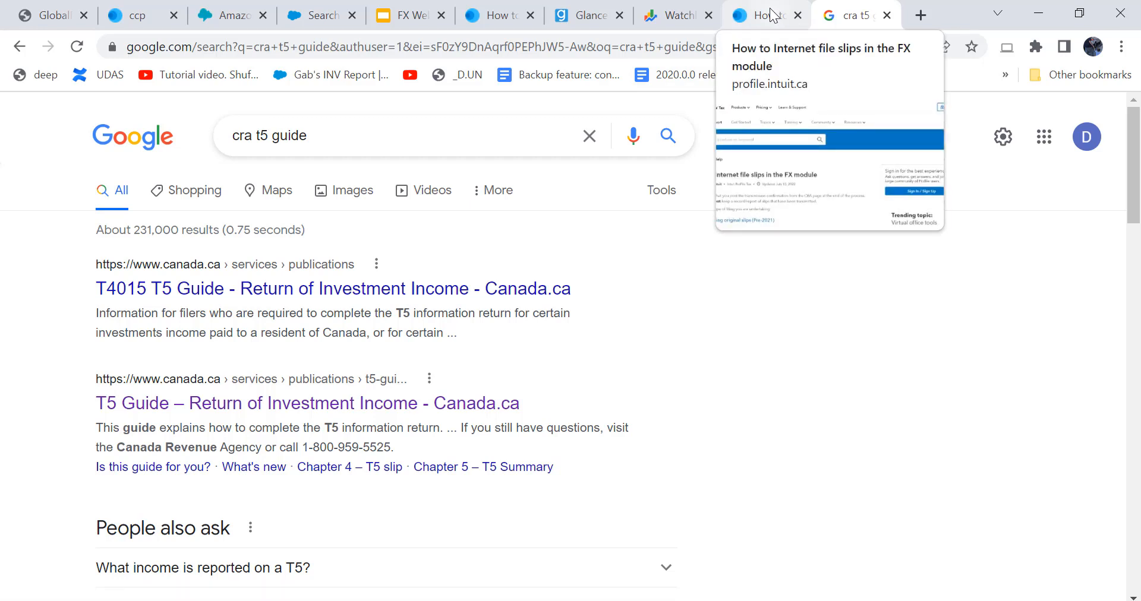
pyautogui.doubleClick(243, 135)
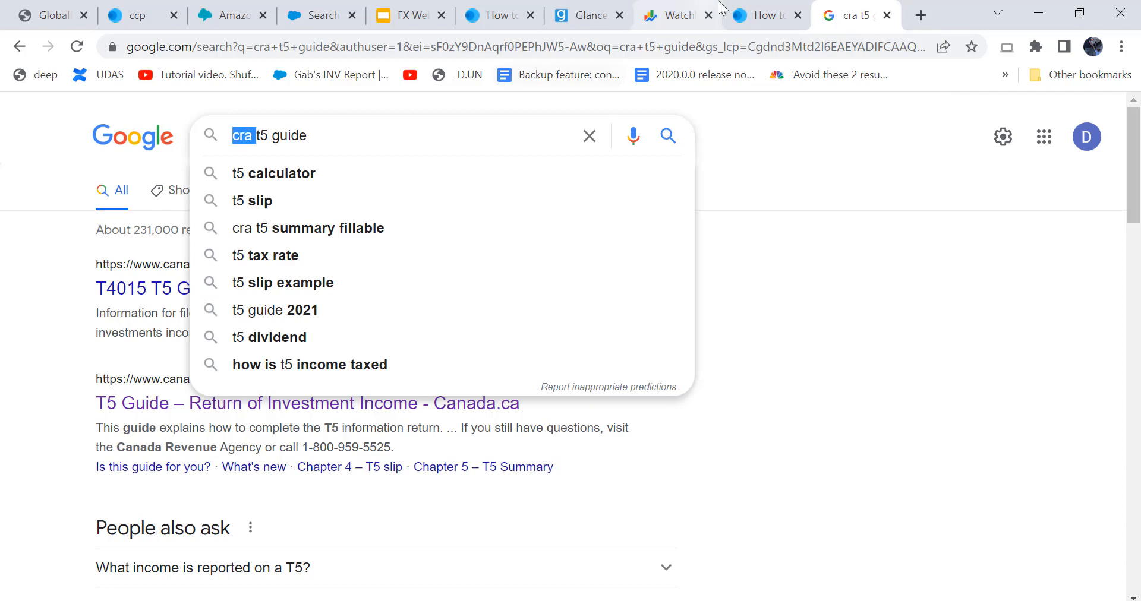
# - Open the article "Start in the FX module" through a ProFile help search for "start fx", and return to the Google results
pyautogui.click(764, 15)
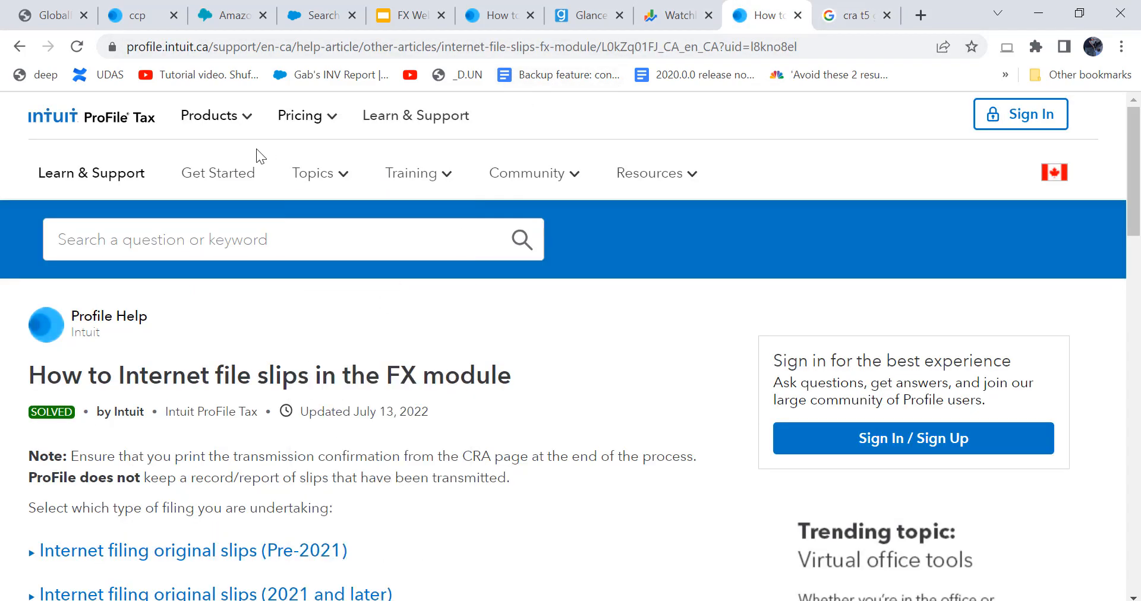
pyautogui.click(221, 245)
pyautogui.write('start')
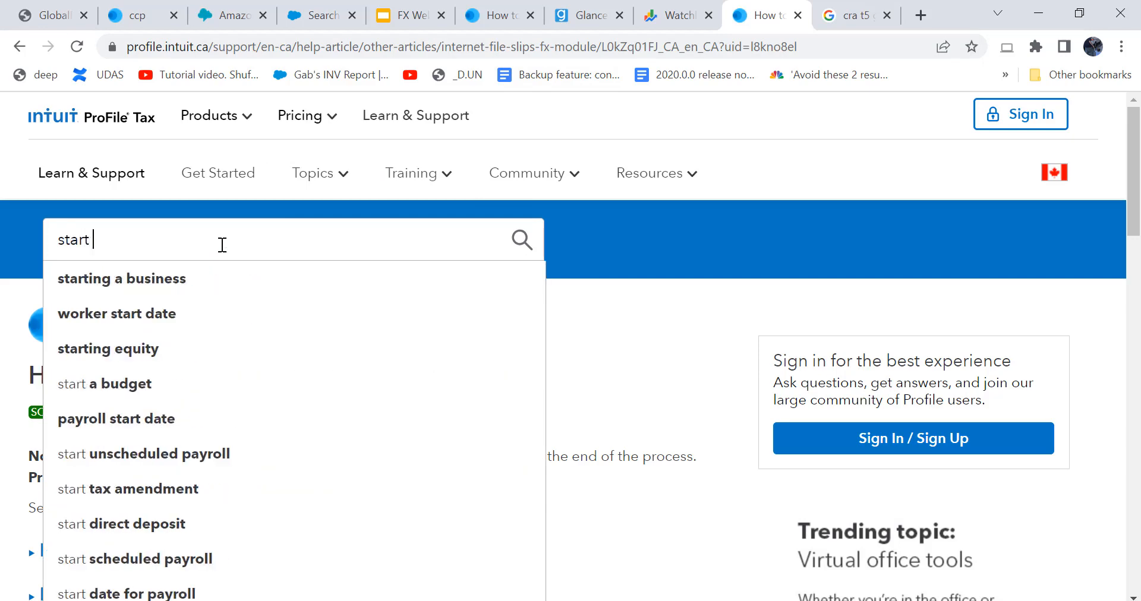
pyautogui.write(' fx')
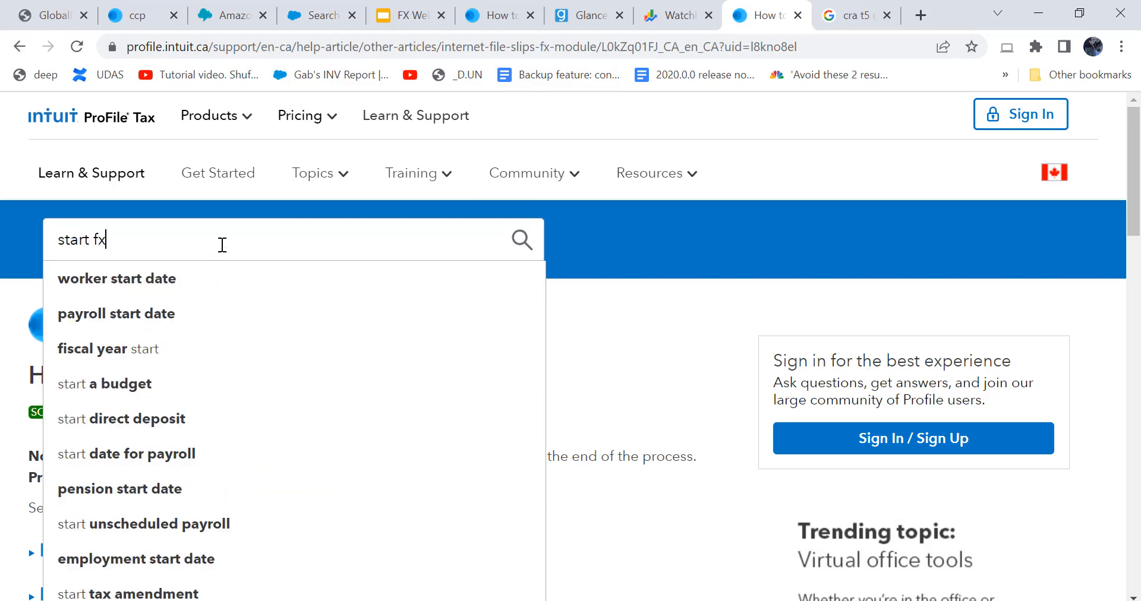
pyautogui.press('Return')
pyautogui.click(194, 478)
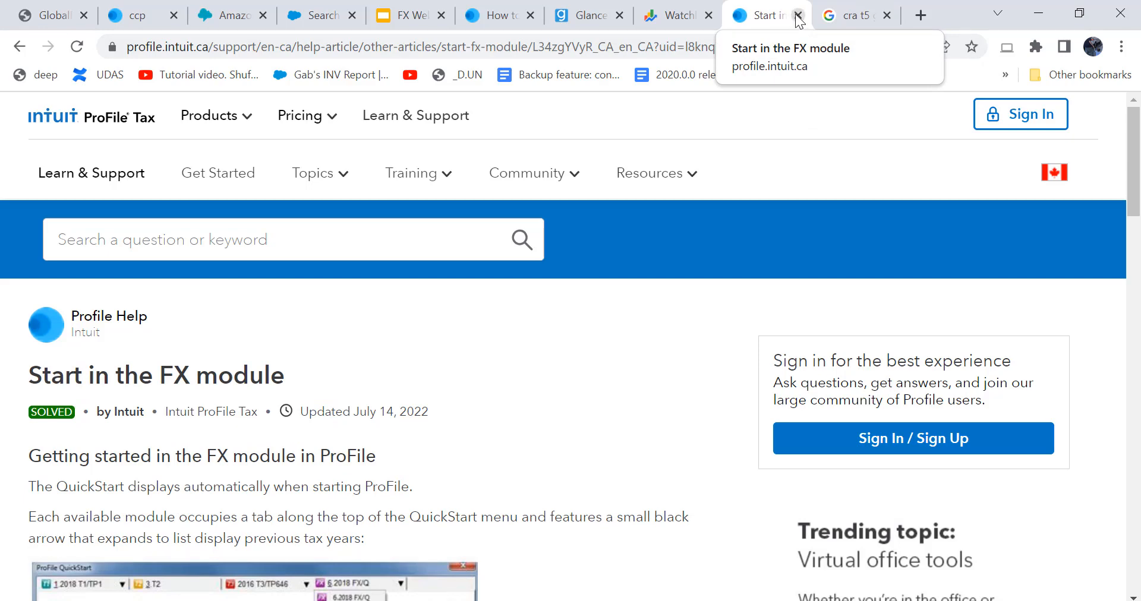
pyautogui.click(856, 19)
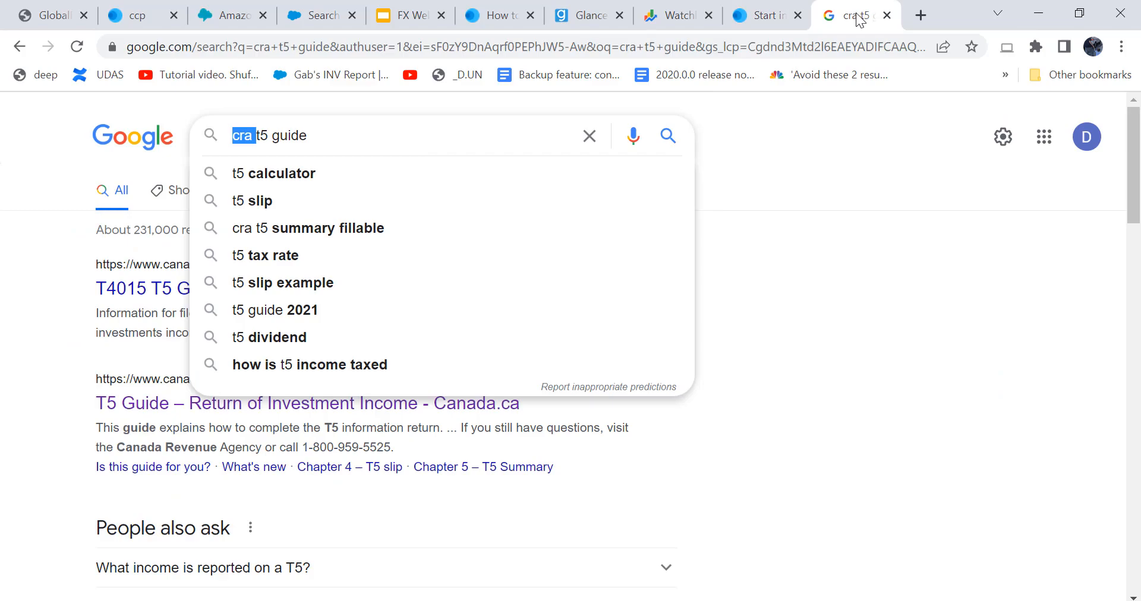